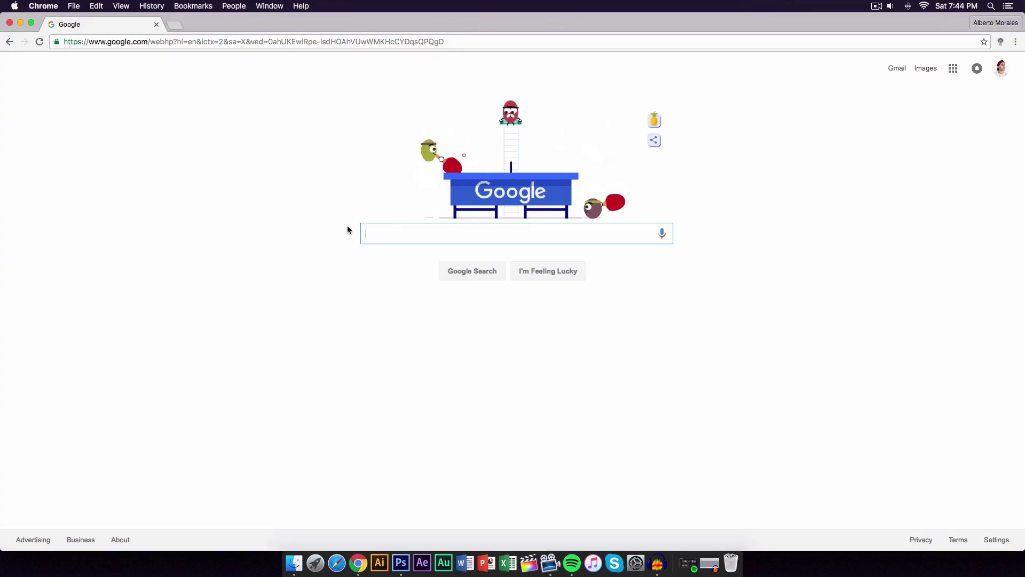
# Step: Switch to Photoshop, hide every layer above Layer 90 in Thumbnail Design.psd, and select Layer 90
pyautogui.click(402, 561)
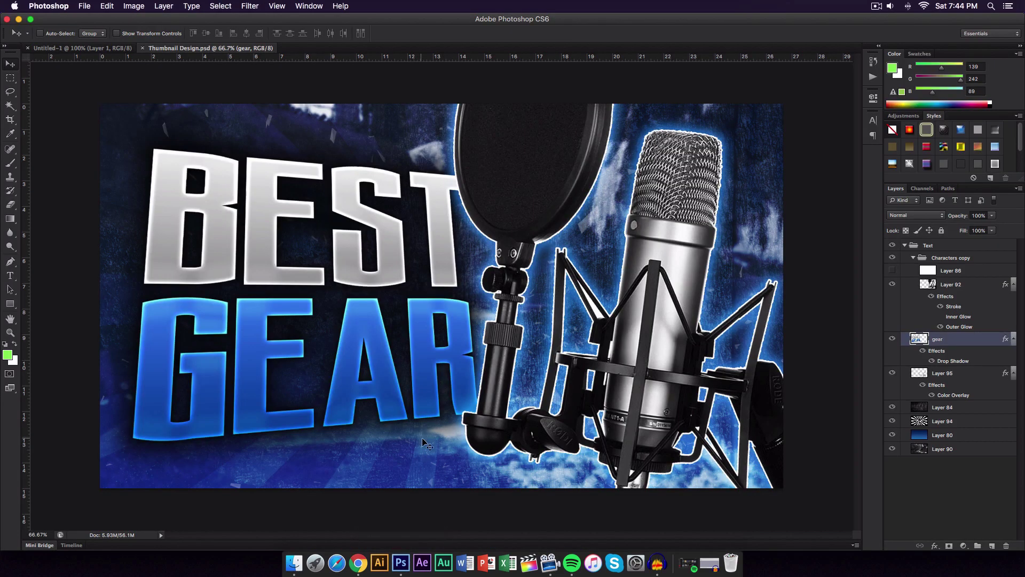
pyautogui.moveTo(891, 291); pyautogui.dragTo(892, 436)
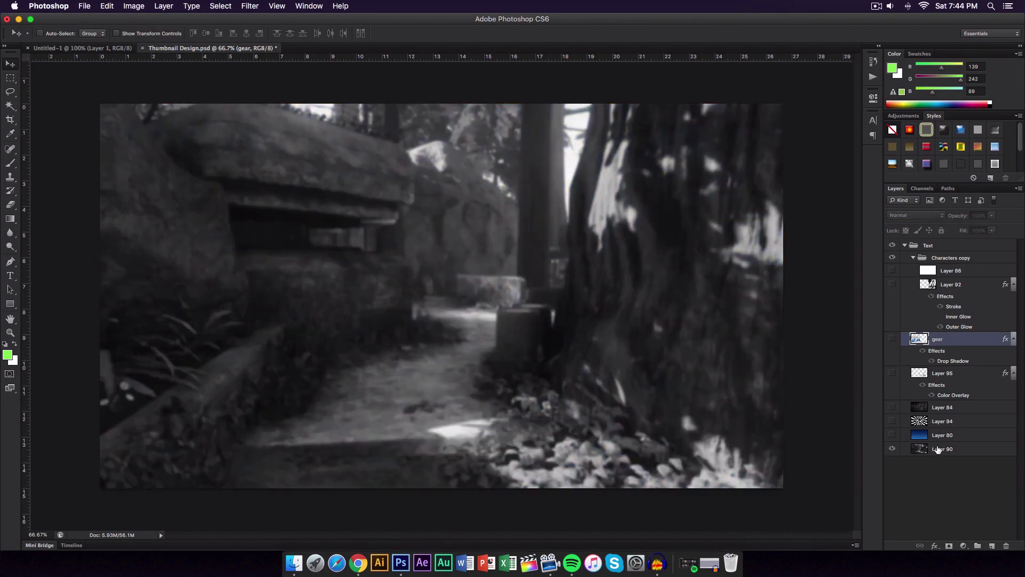
pyautogui.click(963, 451)
# Step: Switch to Chrome and search Google Images for "cod black ops 3 backgrounds"
pyautogui.click(358, 563)
pyautogui.write('cod')
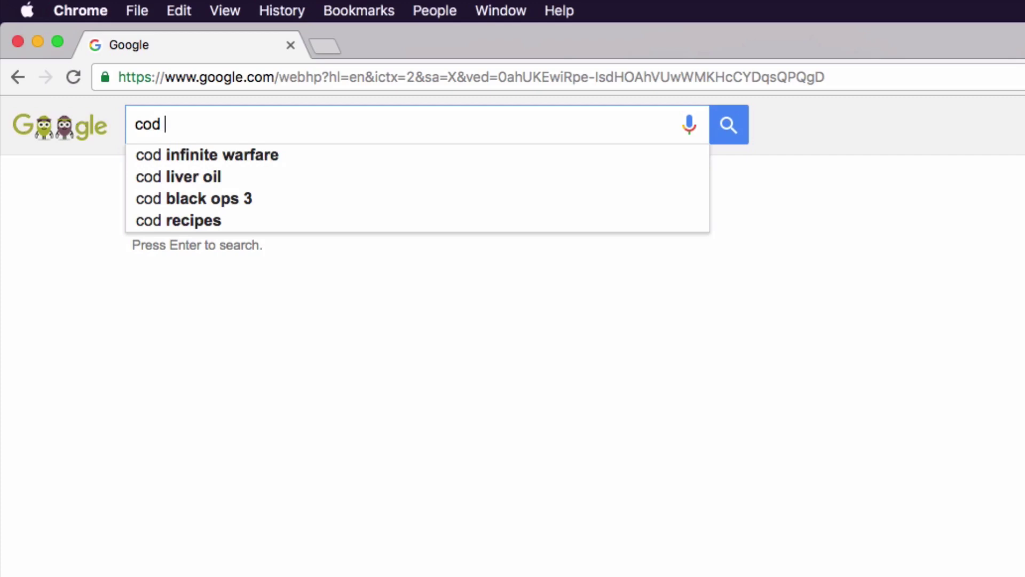
pyautogui.press('Down')
pyautogui.press('Down')
pyautogui.press('Down')
pyautogui.write('nacl')
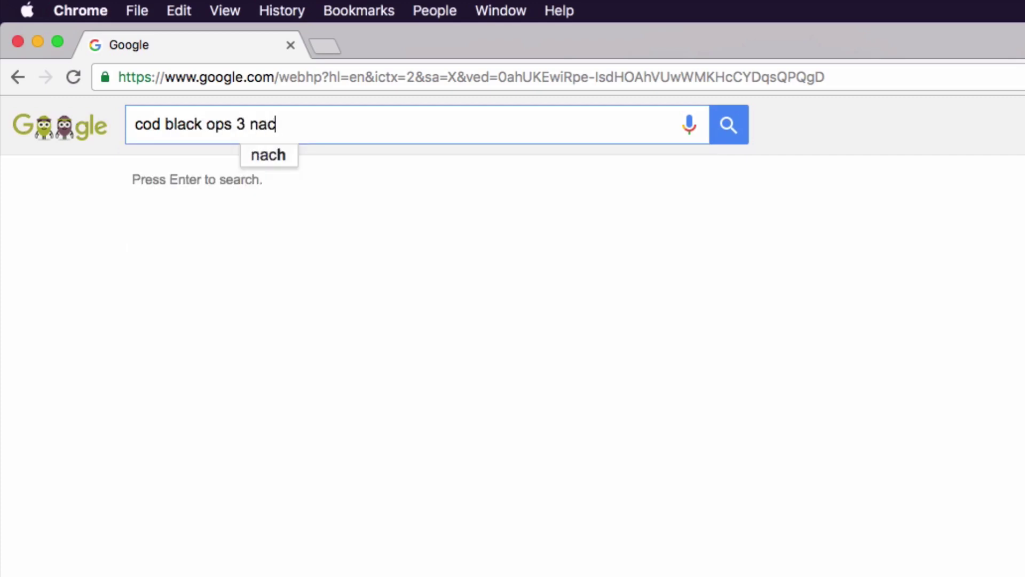
pyautogui.press('BackSpace')
pyautogui.press('BackSpace')
pyautogui.press('BackSpace')
pyautogui.press('BackSpace')
pyautogui.write('back')
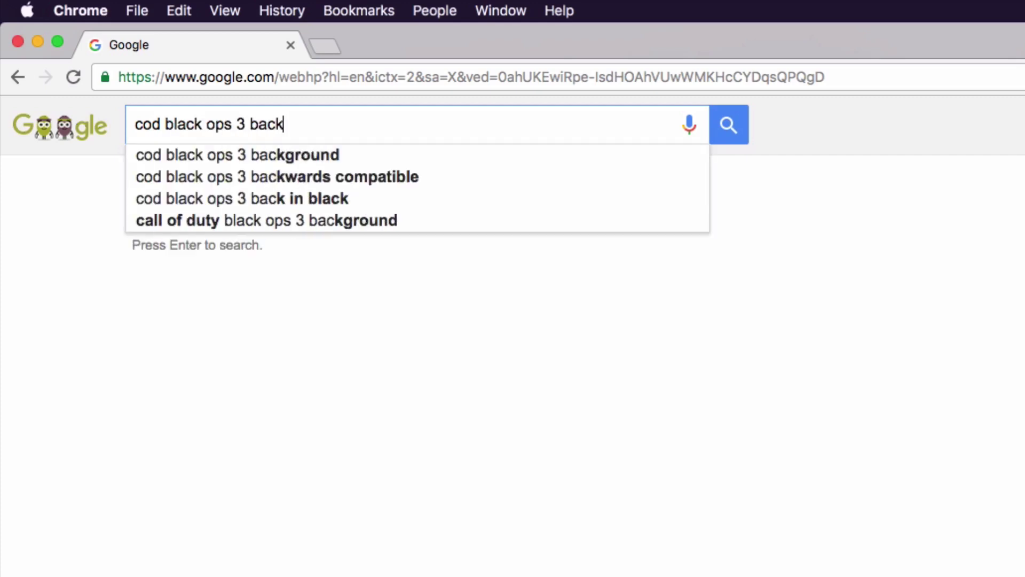
pyautogui.write('grounds')
pyautogui.press('Return')
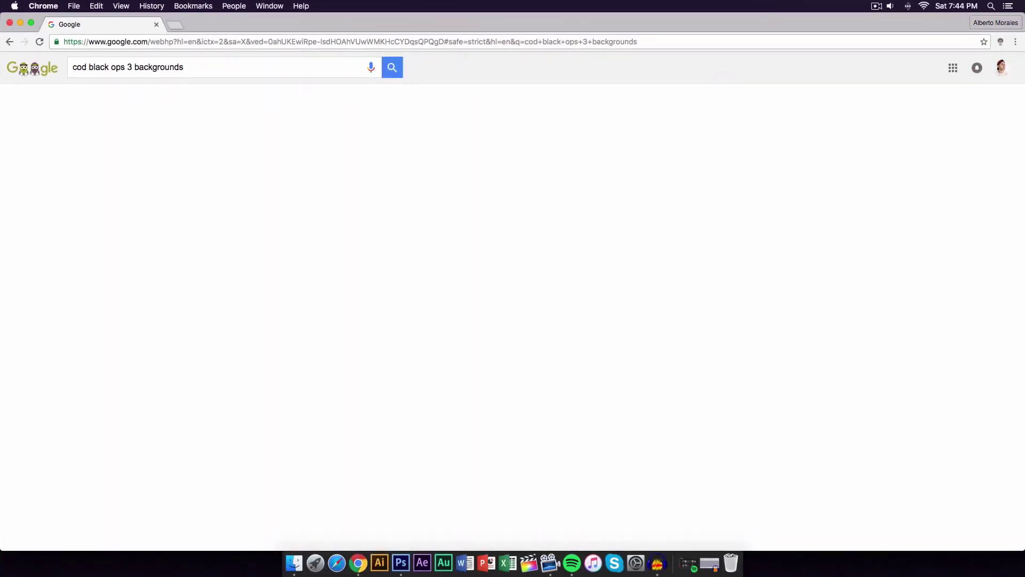
pyautogui.click(110, 101)
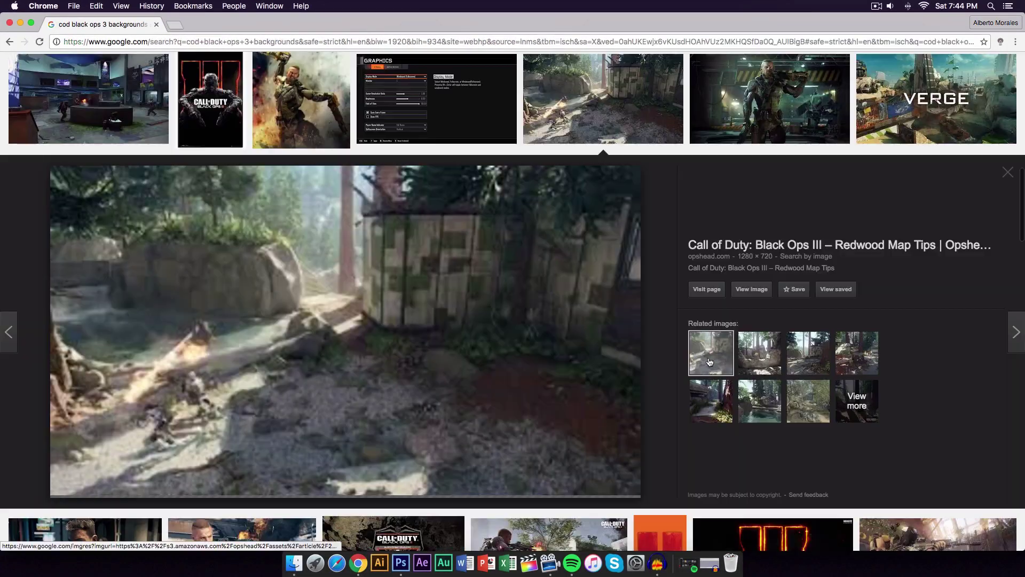
# Step: Open the full-size Redwood map image in Photoshop and copy the whole picture into the Untitled-1 document
pyautogui.click(751, 289)
pyautogui.moveTo(297, 148); pyautogui.dragTo(397, 567)
pyautogui.press('super+a')
pyautogui.press('super+c')
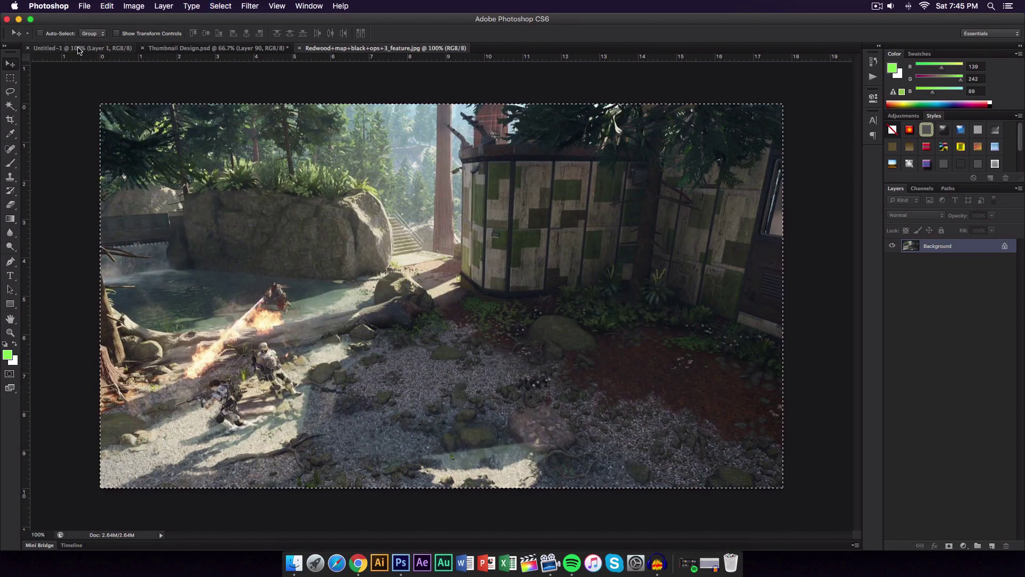
pyautogui.hotkey('ctrl', 'Tab')
pyautogui.press('super+v')
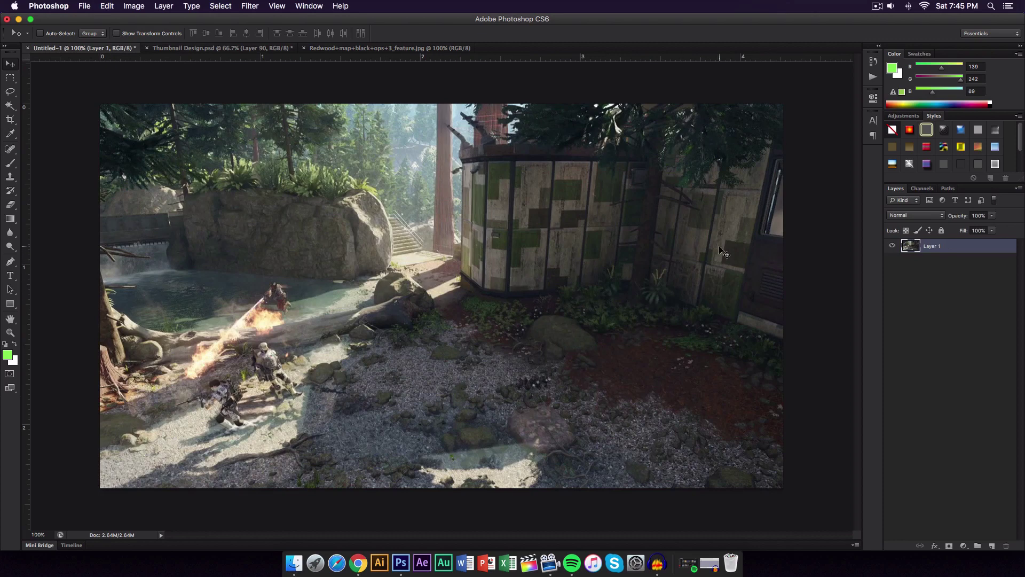
# Step: Scale the pasted Redwood image proportionally about its center to about 124% with Free Transform
pyautogui.press('super+minus')
pyautogui.press('super+minus')
pyautogui.press('super+t')
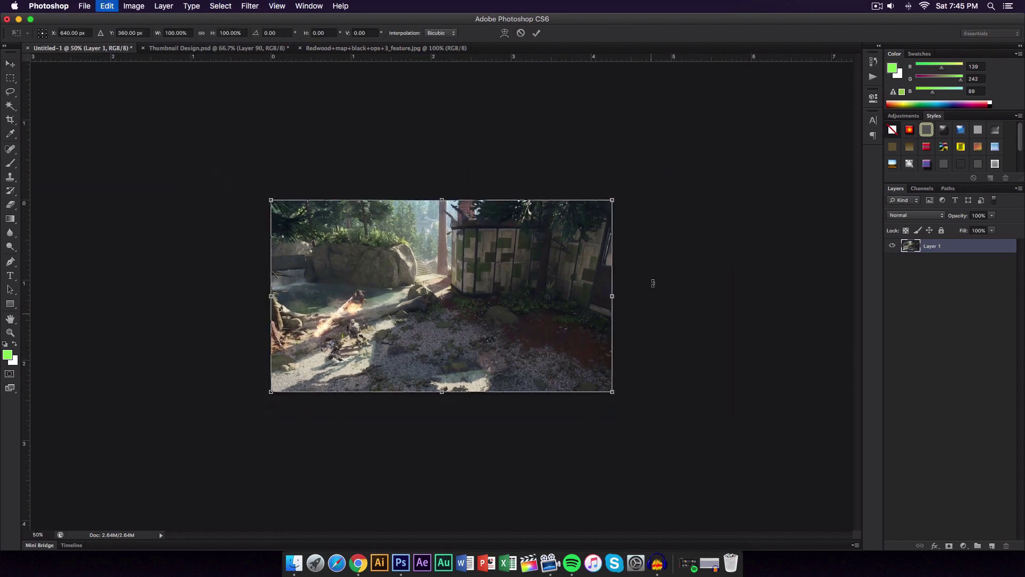
pyautogui.moveTo(614, 210); pyautogui.dragTo(652, 174)
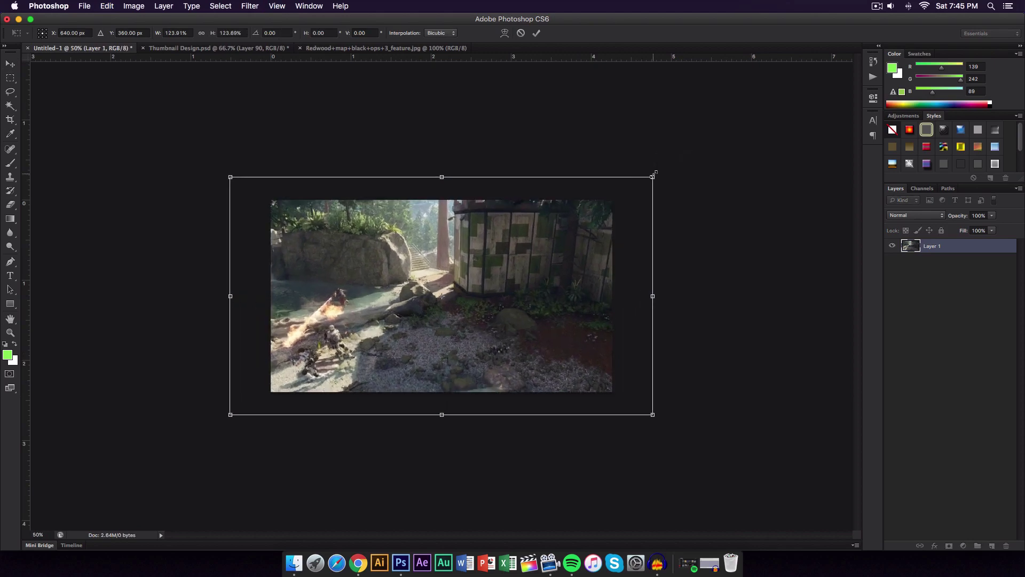
pyautogui.press('Return')
pyautogui.press('super+plus')
pyautogui.press('super+plus')
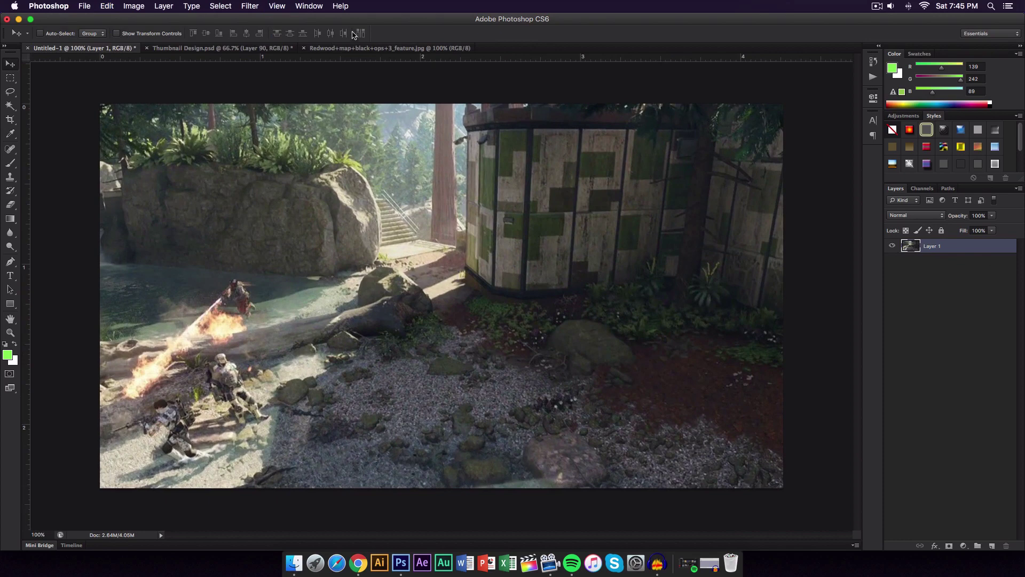
# Step: Convert the background image to grayscale with the Black & White adjustment, using the Default preset
pyautogui.click(249, 5)
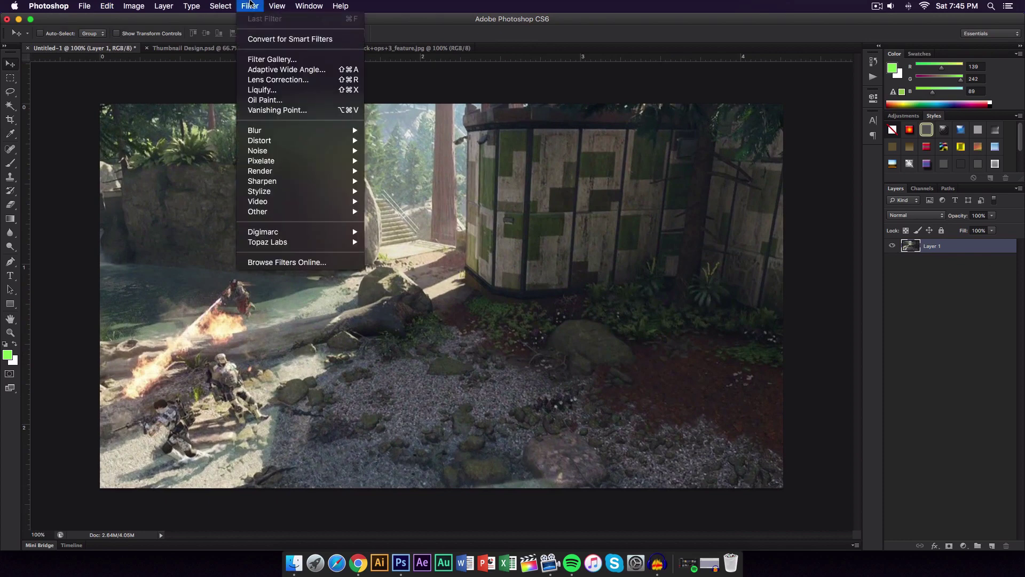
pyautogui.moveTo(134, 6)
pyautogui.moveTo(161, 39)
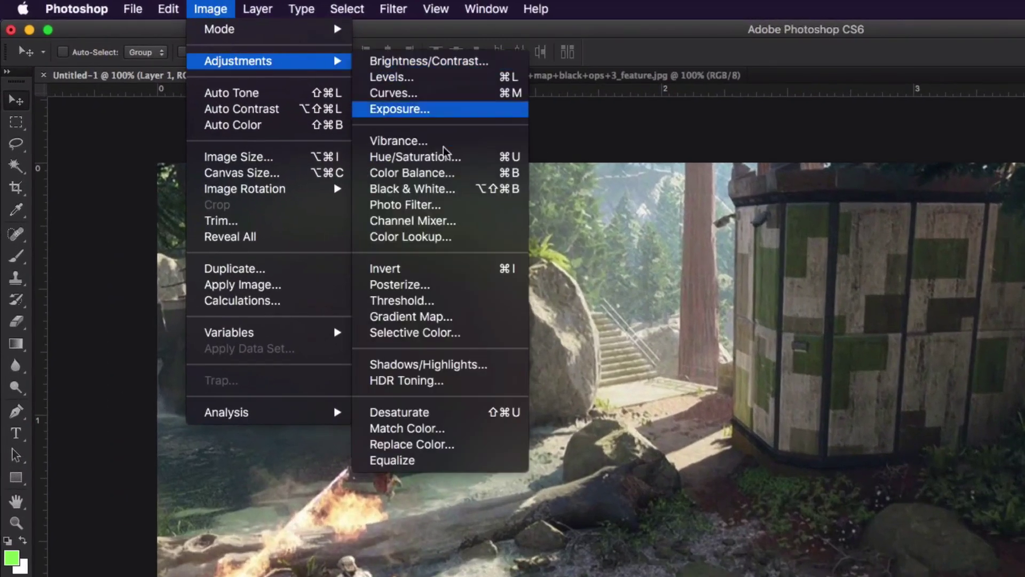
pyautogui.click(449, 189)
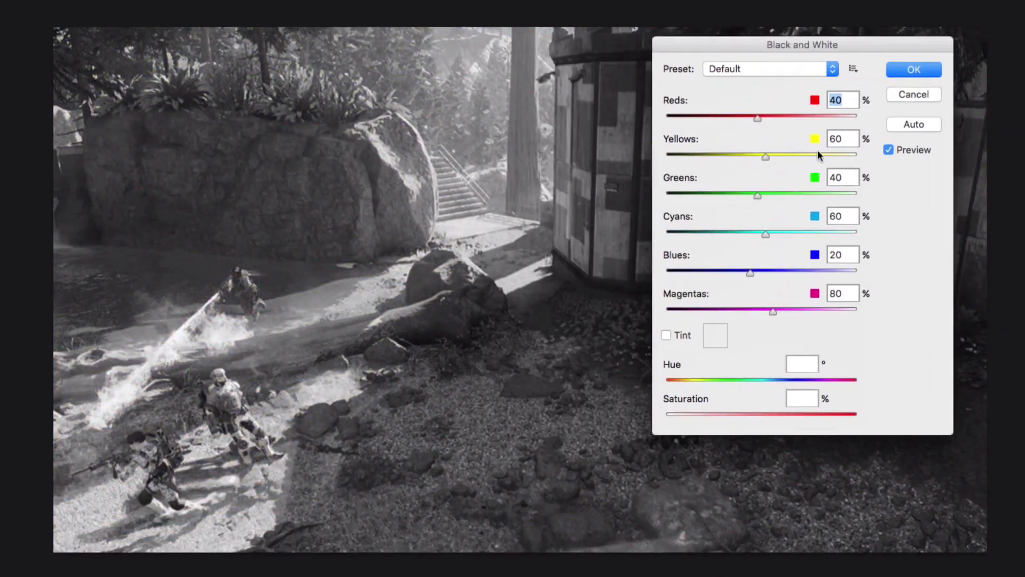
pyautogui.click(896, 70)
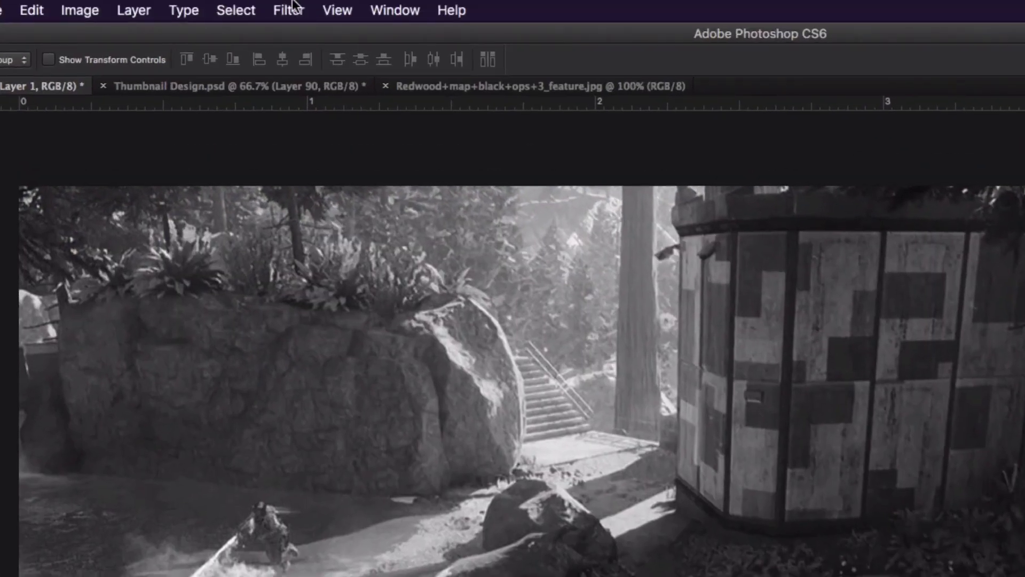
# Step: Apply a Gaussian Blur with a radius of 3.0 pixels to the grayscale background
pyautogui.click(291, 8)
pyautogui.moveTo(338, 235)
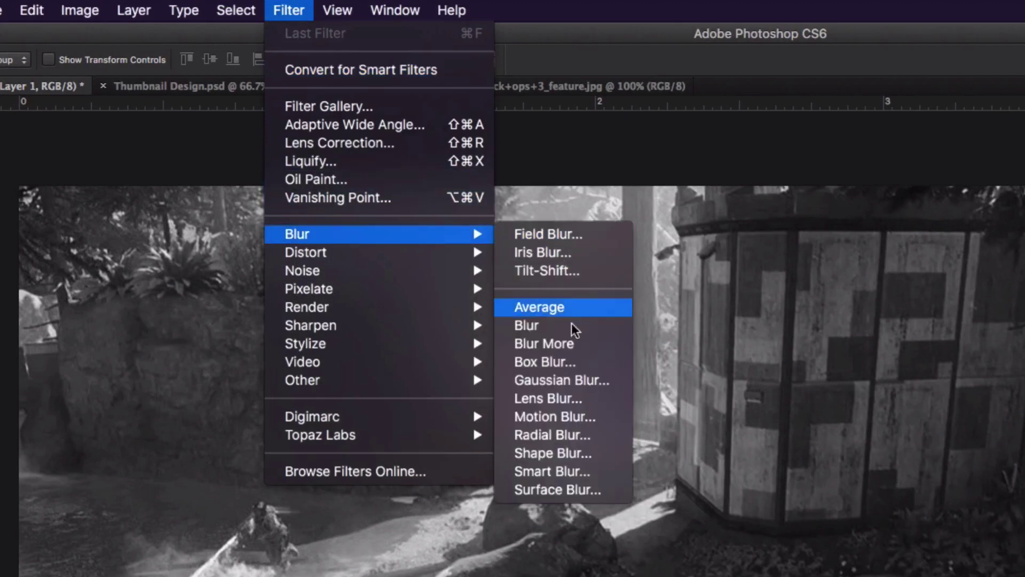
pyautogui.click(576, 385)
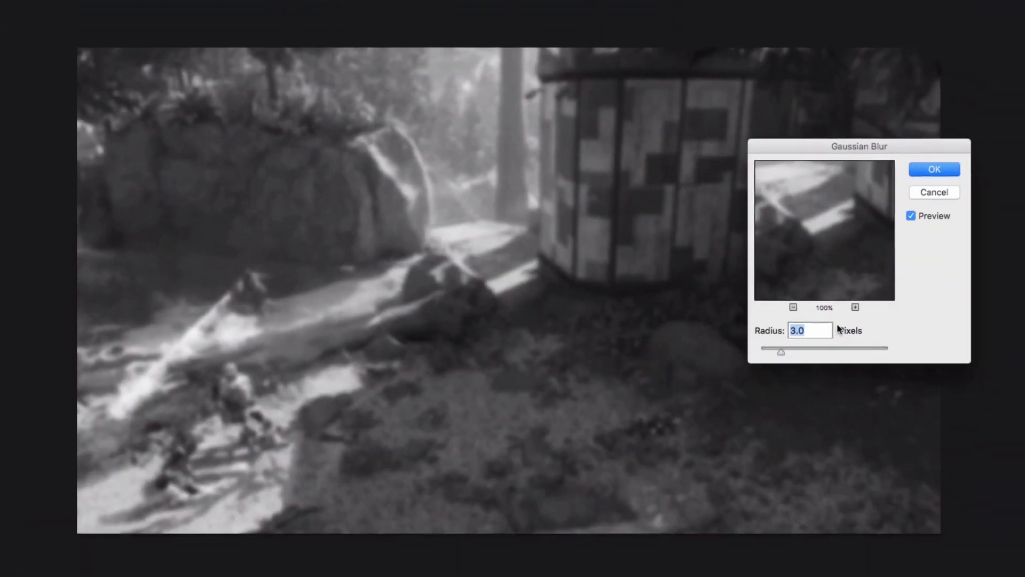
pyautogui.click(928, 168)
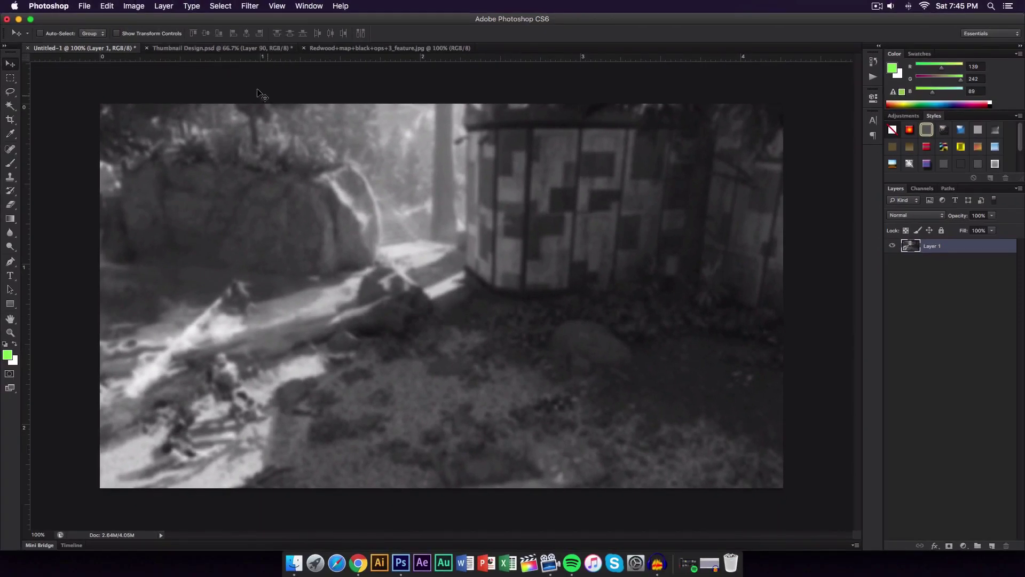
# Step: Preview the blue gradient on Layer 80 in Thumbnail Design.psd, hide it again, and return to Untitled-1
pyautogui.click(206, 48)
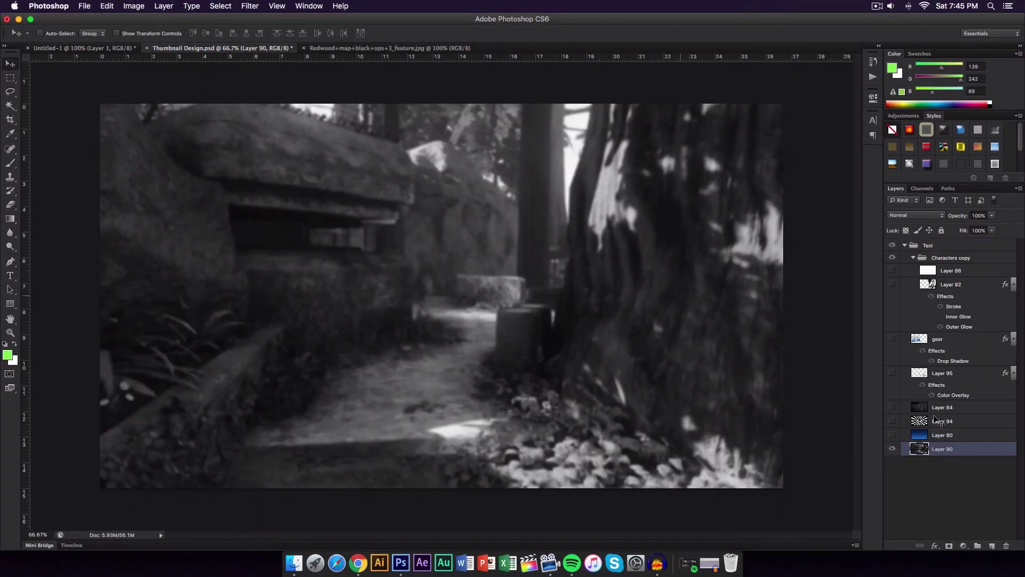
pyautogui.click(892, 435)
pyautogui.click(893, 434)
pyautogui.click(117, 49)
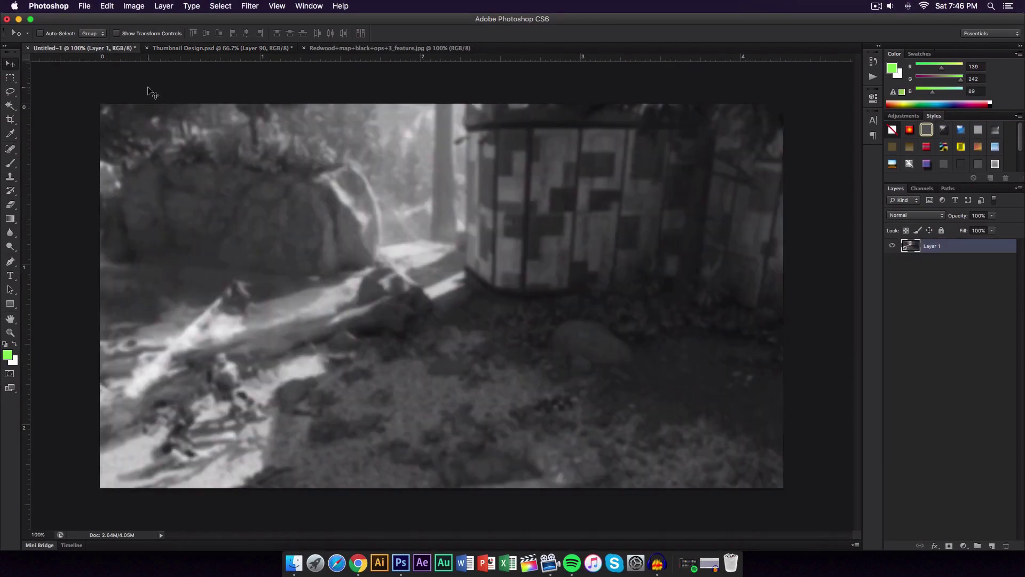
# Step: Activate the Gradient tool and open the Gradient Editor, enlarging its window to show more presets
pyautogui.click(11, 220)
pyautogui.click(8, 221)
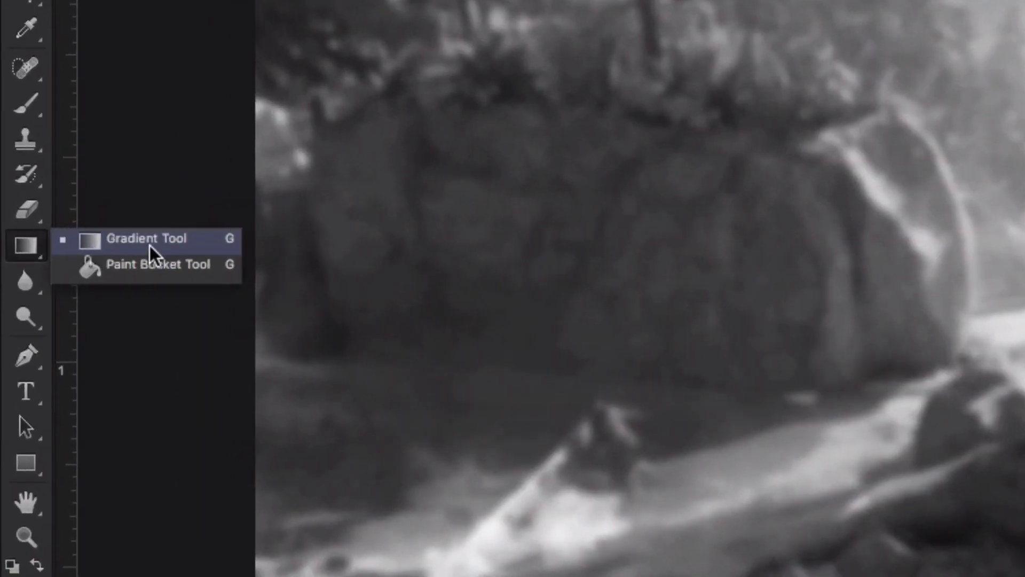
pyautogui.click(59, 217)
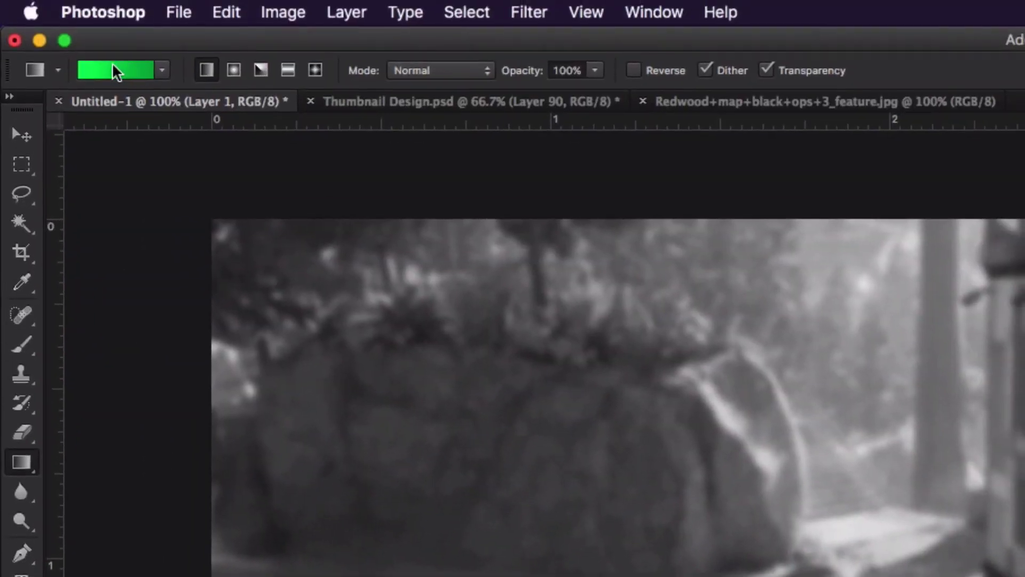
pyautogui.click(110, 66)
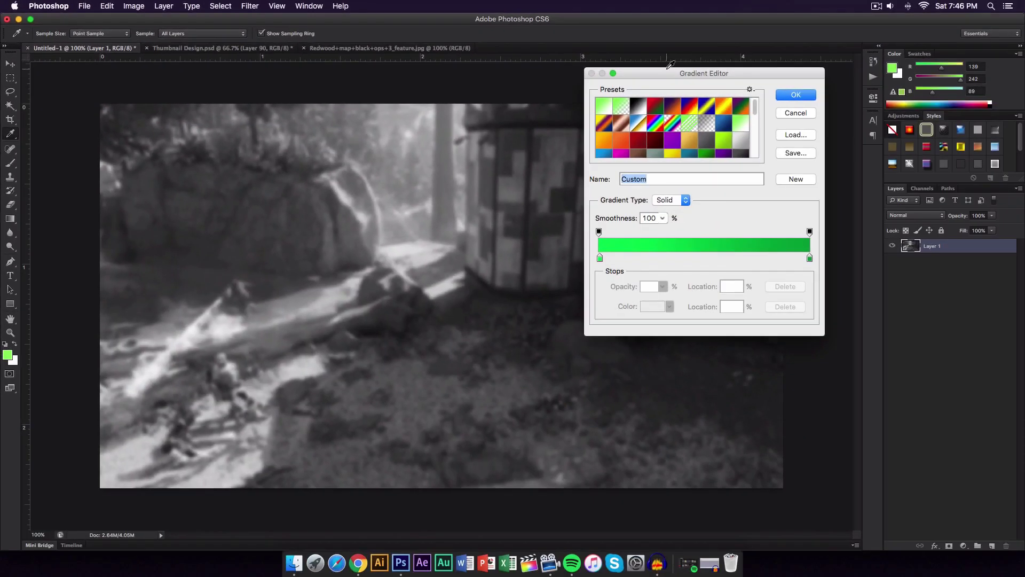
pyautogui.moveTo(668, 72); pyautogui.dragTo(530, 83)
pyautogui.moveTo(647, 347); pyautogui.dragTo(702, 381)
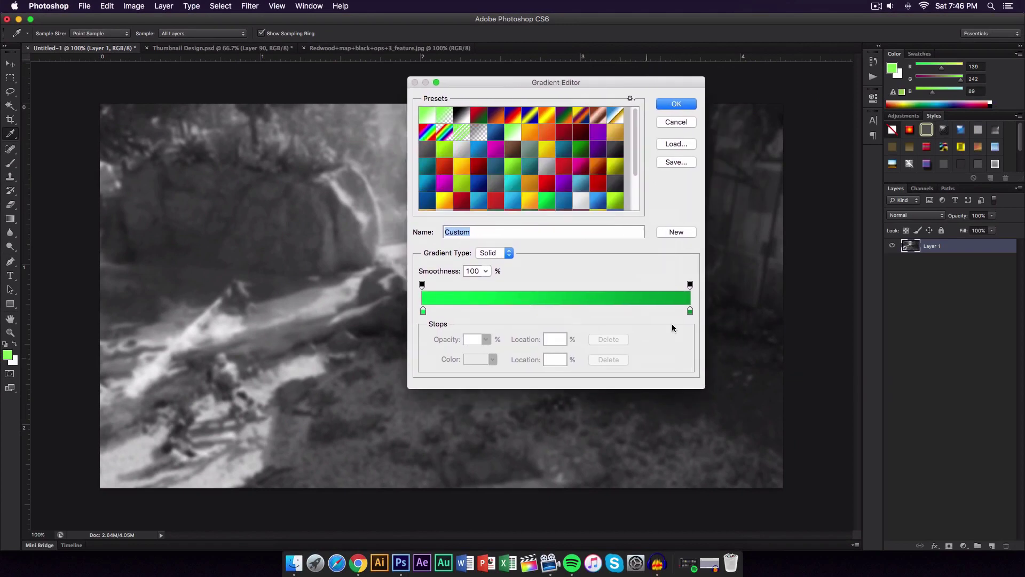
pyautogui.scroll(-5, 638, 147)
pyautogui.scroll(5, 636, 139)
pyautogui.moveTo(588, 83); pyautogui.dragTo(605, 108)
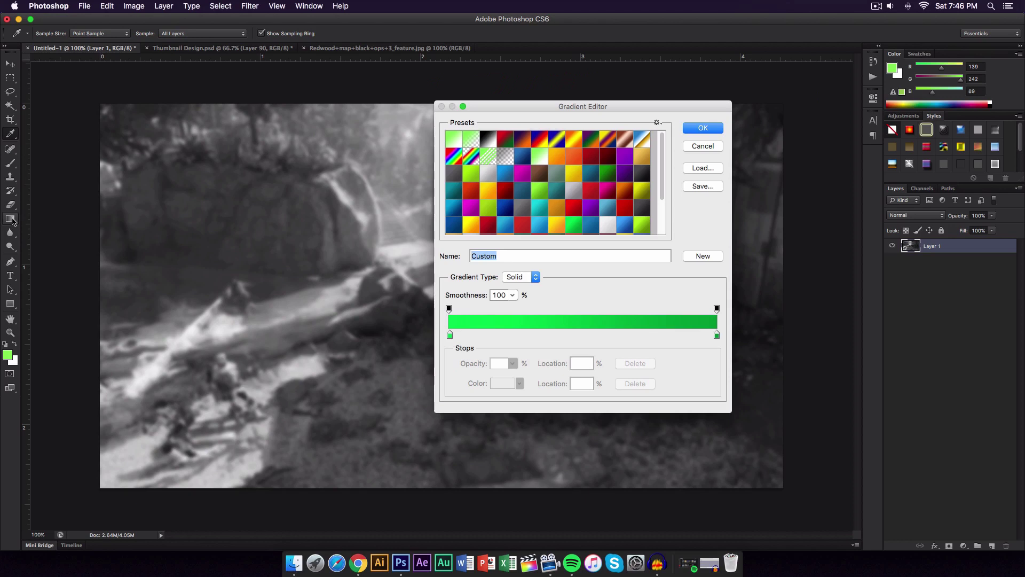
pyautogui.moveTo(542, 107); pyautogui.dragTo(556, 105)
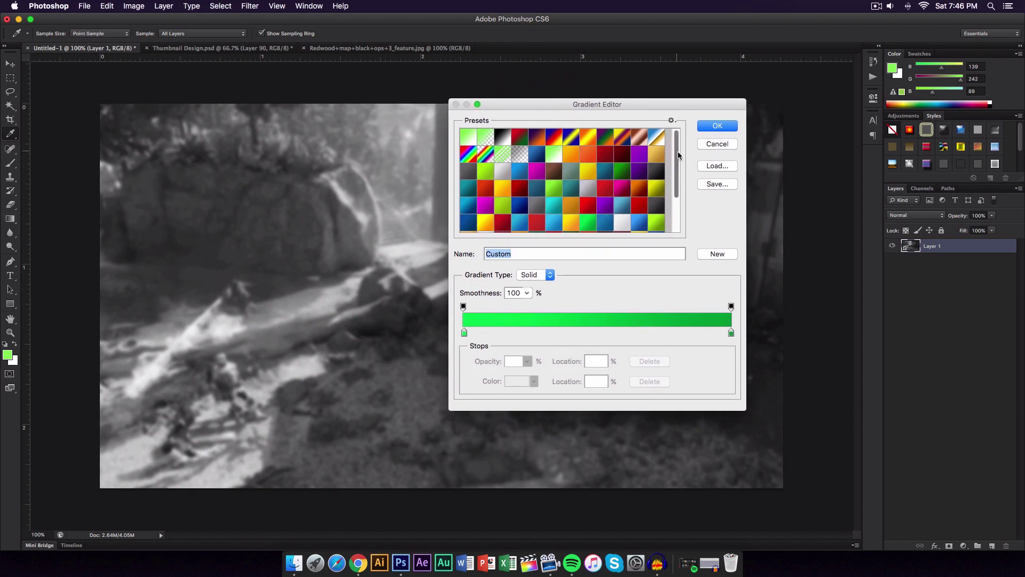
# Step: Load the Black, White gradient preset and set its starting color stop to blue 4343ff
pyautogui.scroll(-2, 672, 166)
pyautogui.scroll(2, 671, 166)
pyautogui.click(502, 138)
pyautogui.click(463, 333)
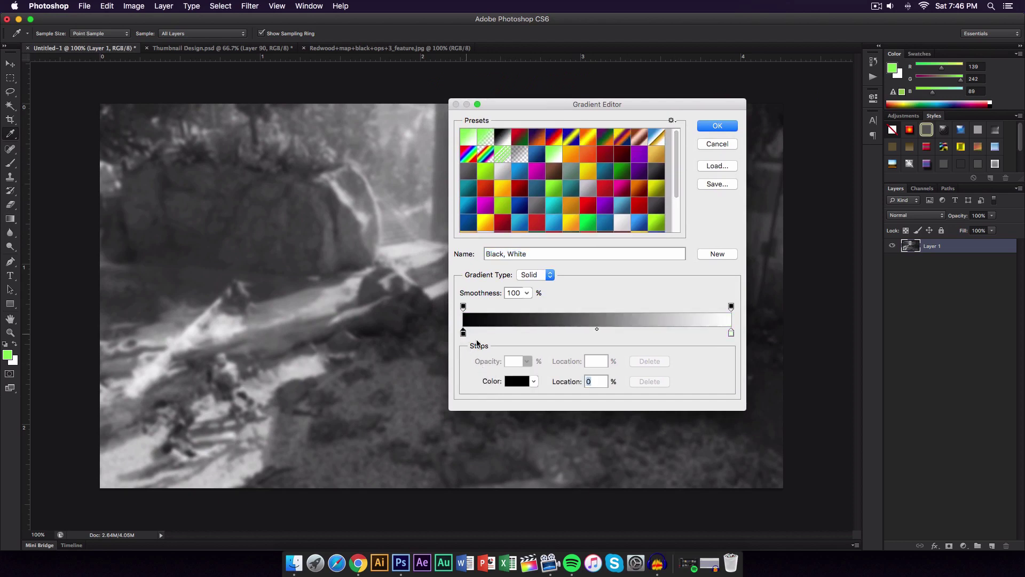
pyautogui.click(516, 381)
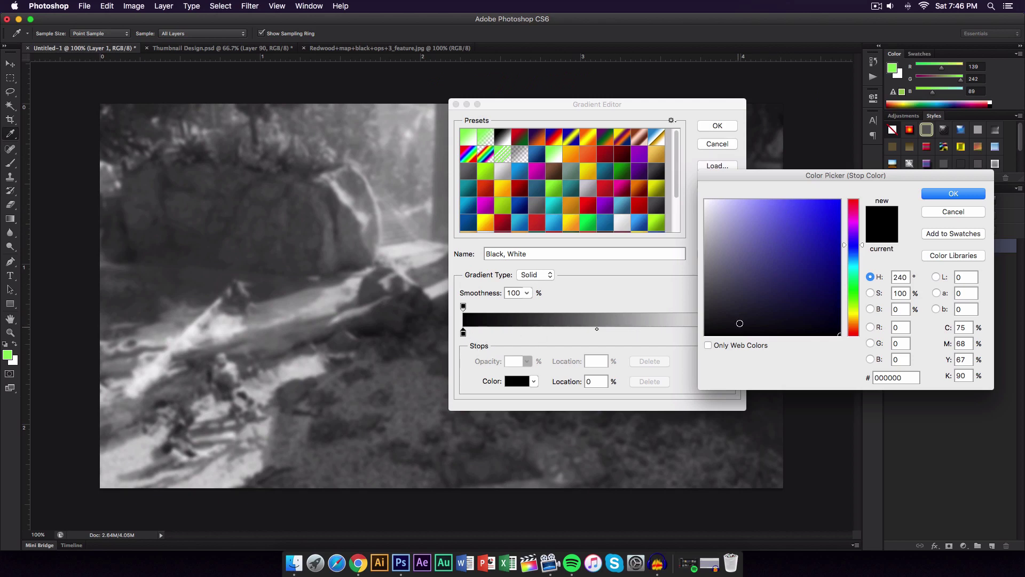
pyautogui.moveTo(789, 210)
pyautogui.mouseDown()
pyautogui.moveTo(775, 196)
pyautogui.moveTo(799, 187)
pyautogui.moveTo(805, 200)
pyautogui.mouseUp()
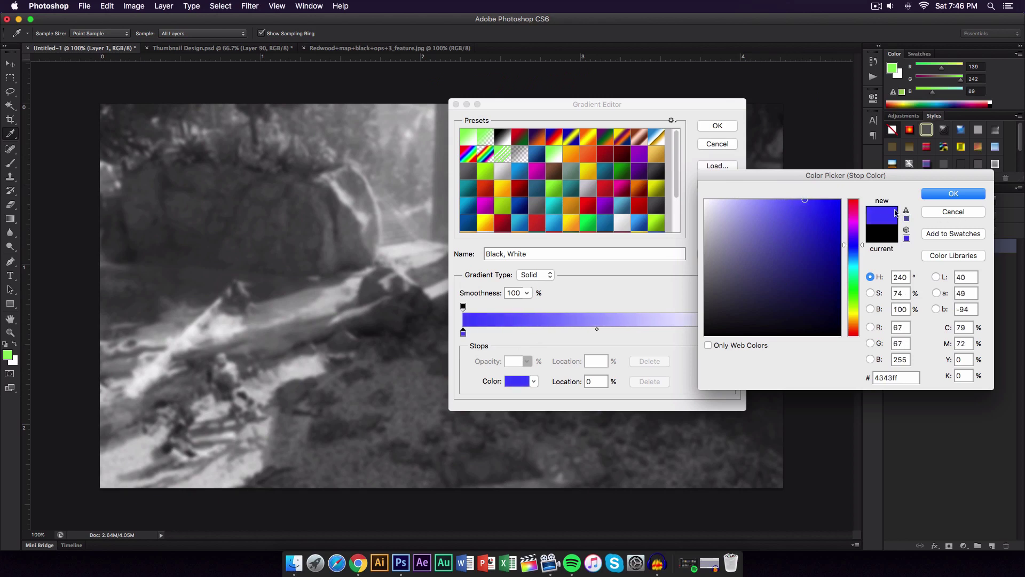
pyautogui.click(951, 193)
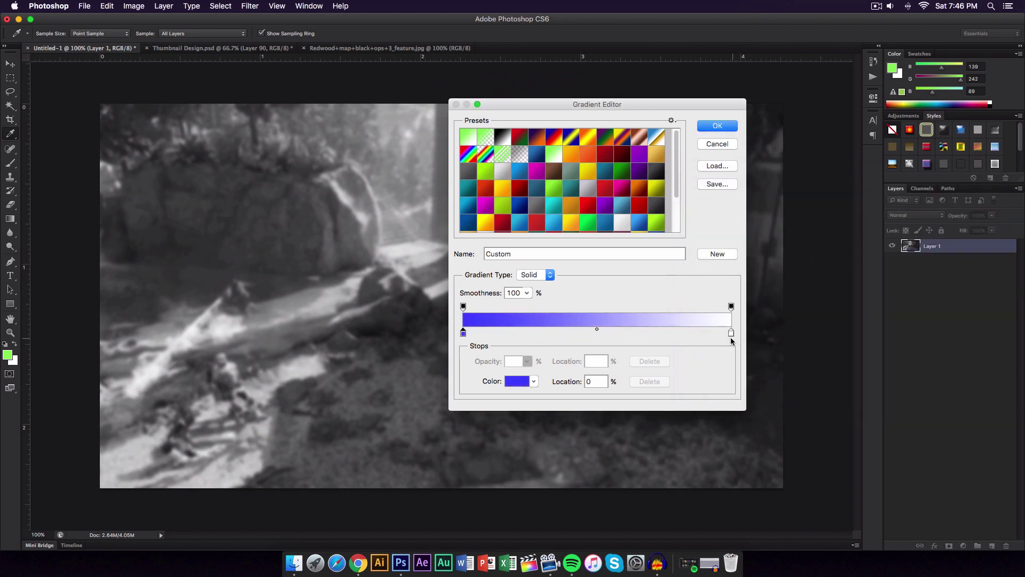
# Step: Set the gradient's ending color stop to dark blue 003483 and accept the gradient
pyautogui.click(731, 335)
pyautogui.click(517, 384)
pyautogui.click(839, 204)
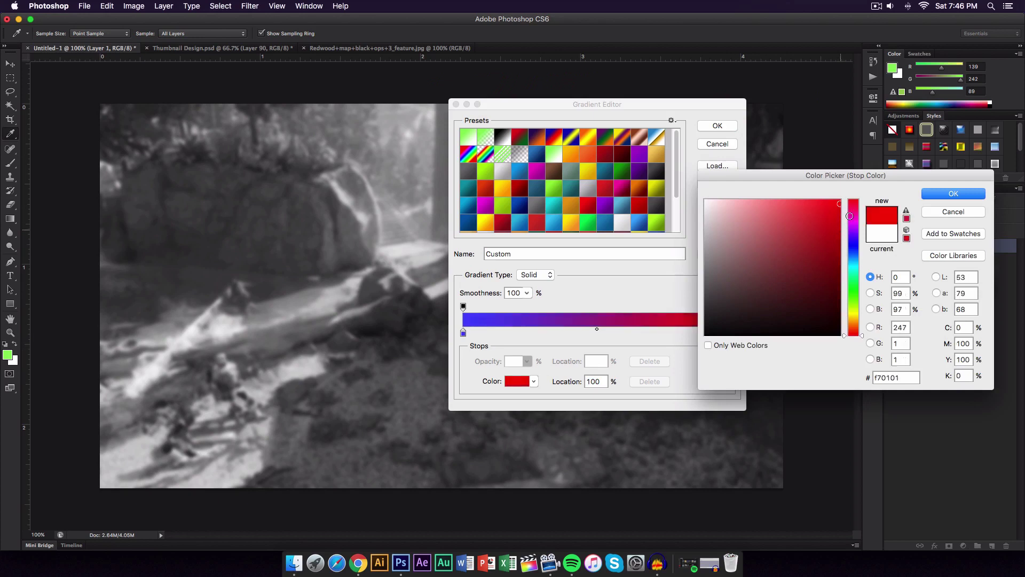
pyautogui.click(854, 250)
pyautogui.click(840, 250)
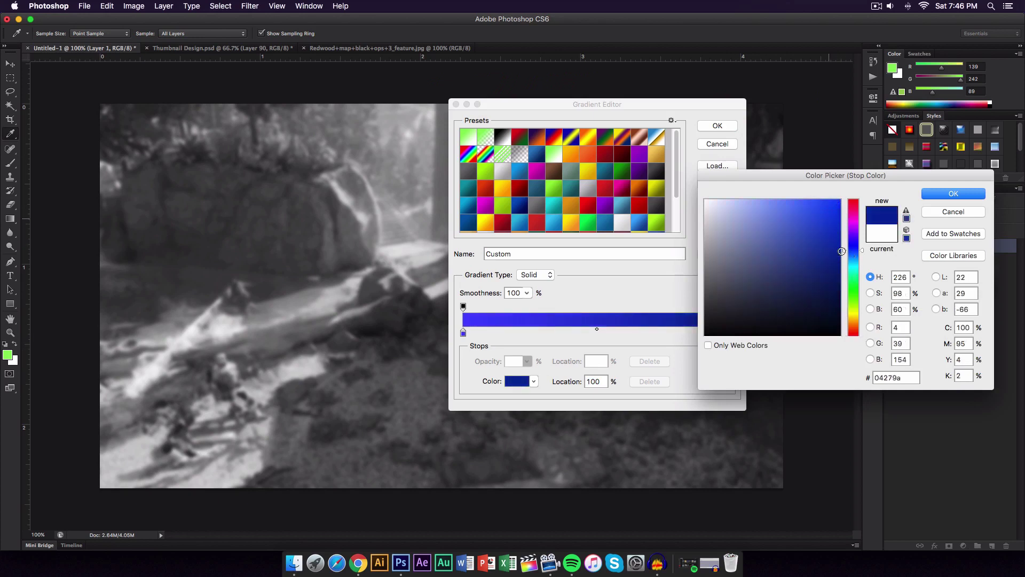
pyautogui.moveTo(850, 179); pyautogui.dragTo(903, 190)
pyautogui.moveTo(890, 267); pyautogui.dragTo(917, 269)
pyautogui.click(1004, 205)
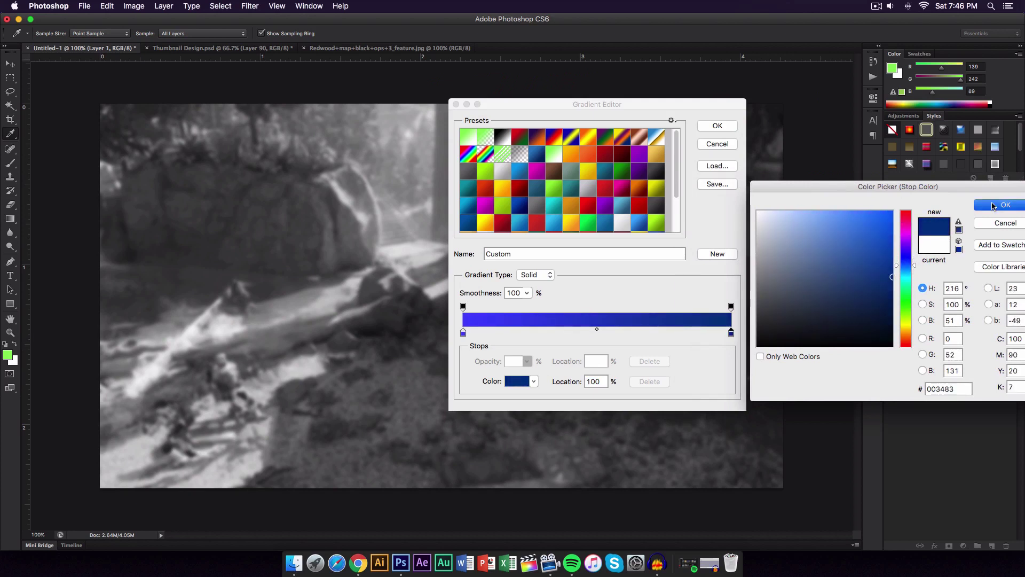
pyautogui.click(721, 123)
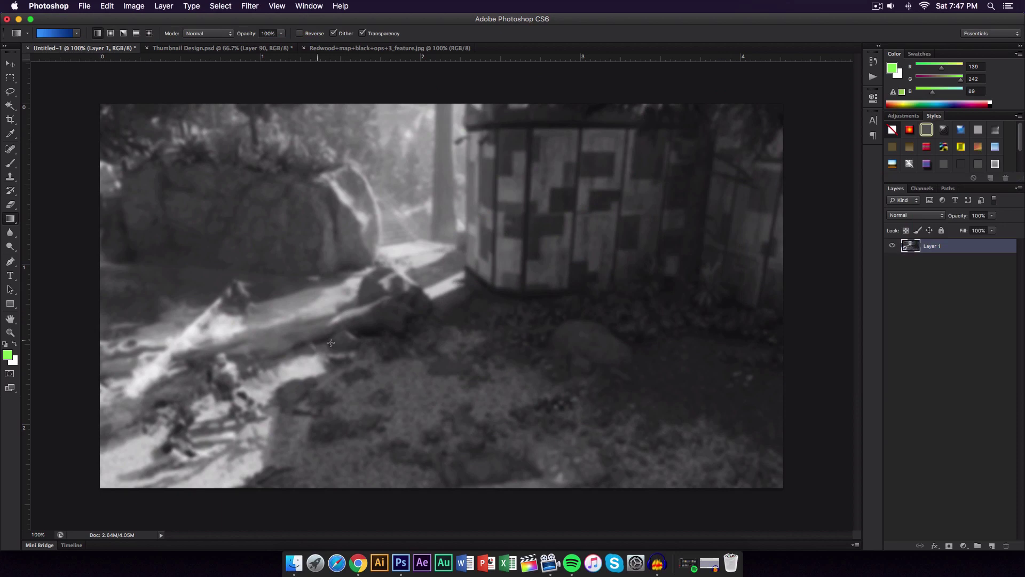
# Step: Add a new layer above Layer 1 and fill it with the blue gradient running vertically across the canvas
pyautogui.click(992, 546)
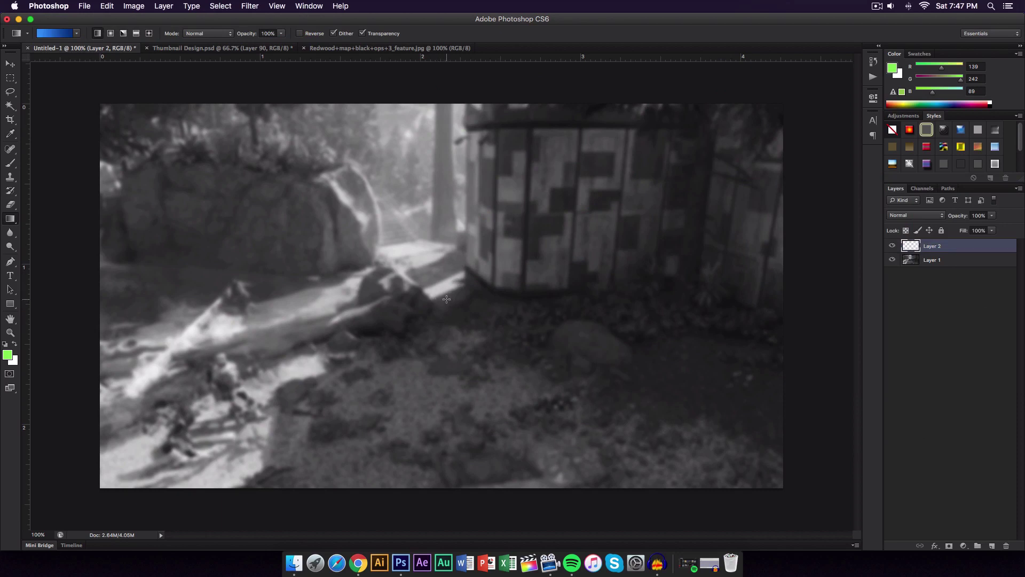
pyautogui.moveTo(456, 79); pyautogui.dragTo(457, 80)
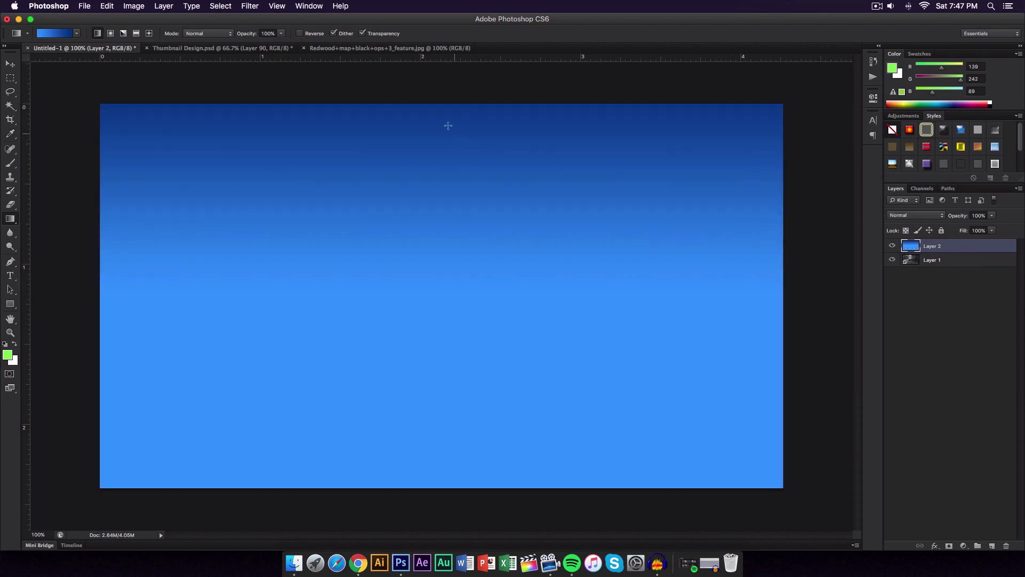
pyautogui.moveTo(444, 129); pyautogui.dragTo(443, 437)
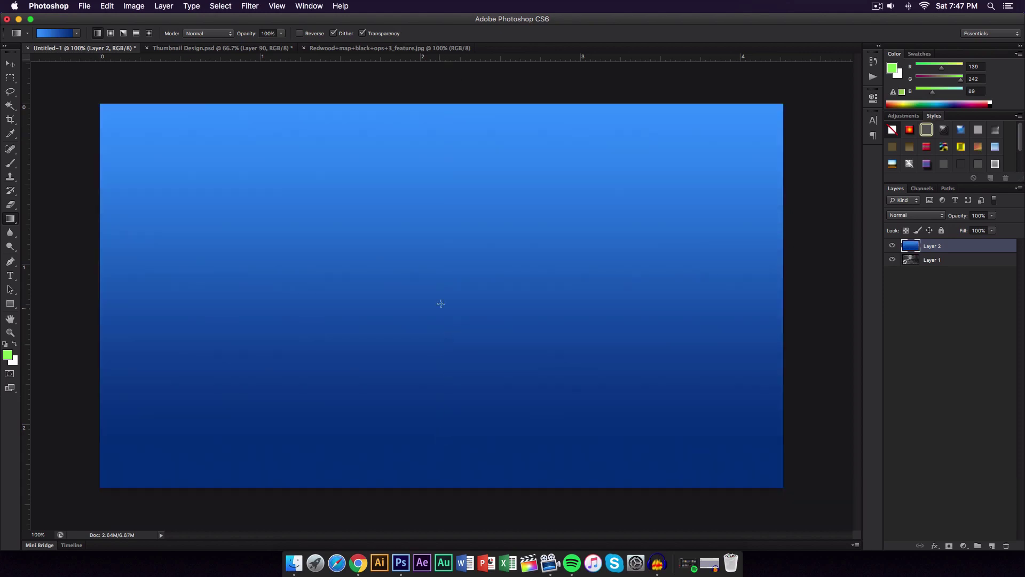
pyautogui.moveTo(442, 302); pyautogui.dragTo(443, 242)
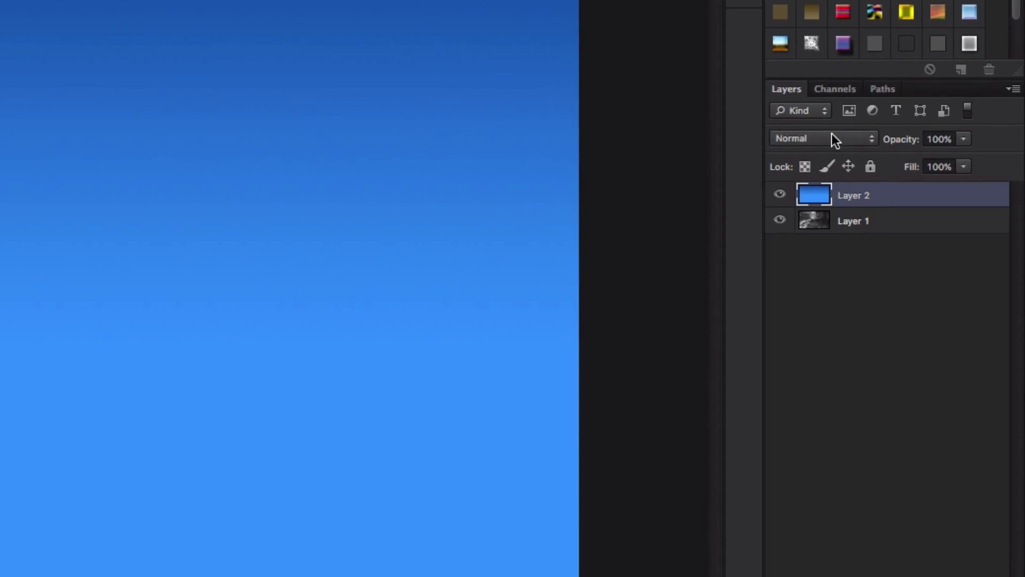
# Step: Set the gradient layer's blend mode to Screen and redraw the gradient vertically from light blue above to dark blue below
pyautogui.click(905, 214)
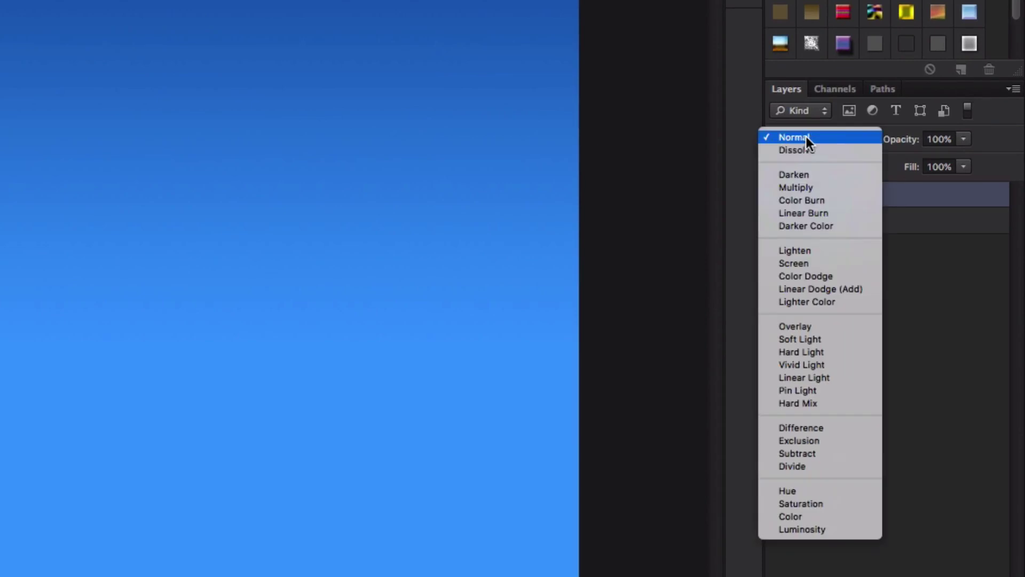
pyautogui.click(808, 261)
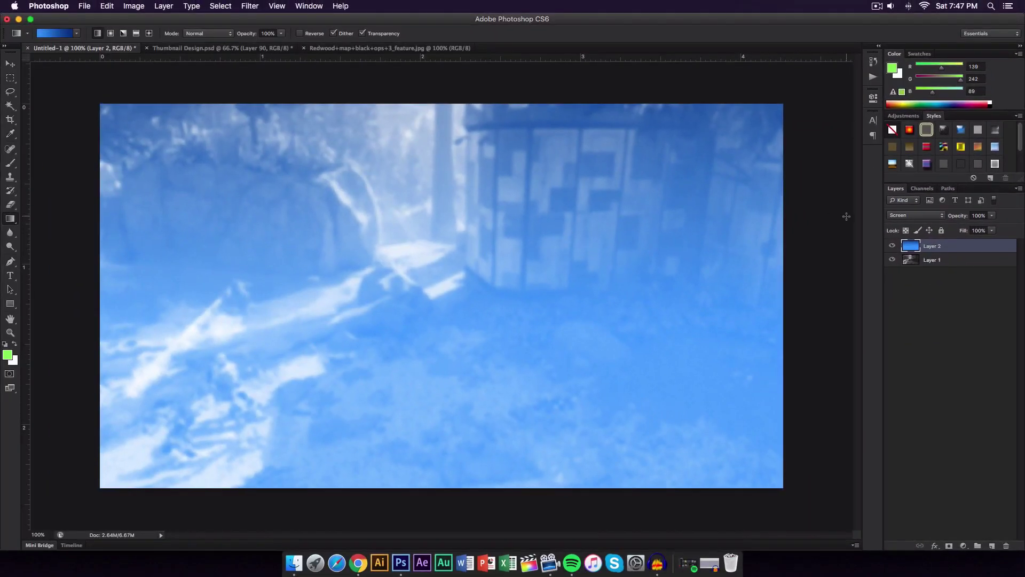
pyautogui.press('super+minus')
pyautogui.moveTo(462, 255); pyautogui.dragTo(462, 261)
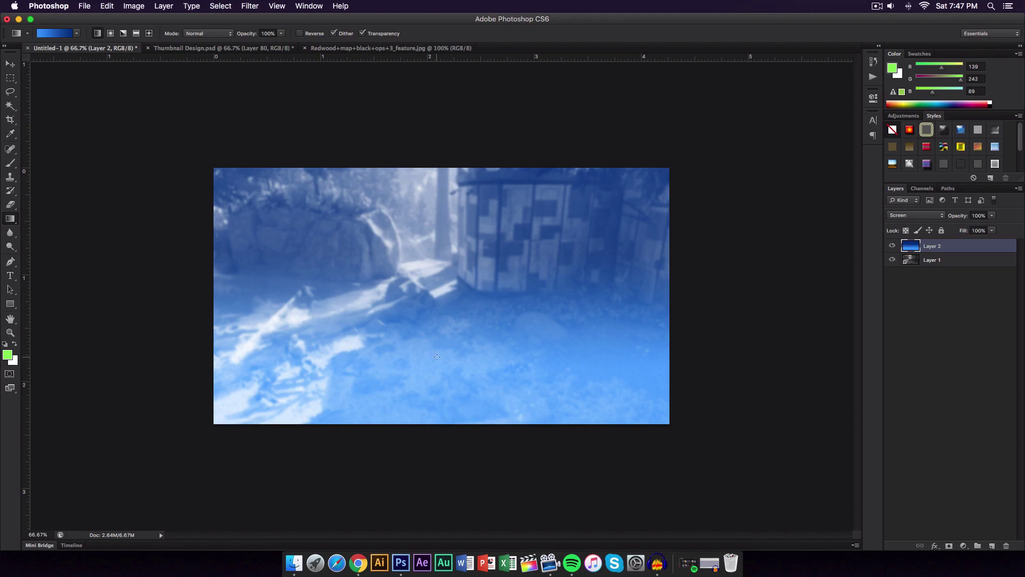
pyautogui.moveTo(462, 156); pyautogui.dragTo(462, 349)
pyautogui.moveTo(428, 122); pyautogui.dragTo(430, 345)
pyautogui.moveTo(452, 160); pyautogui.dragTo(457, 300)
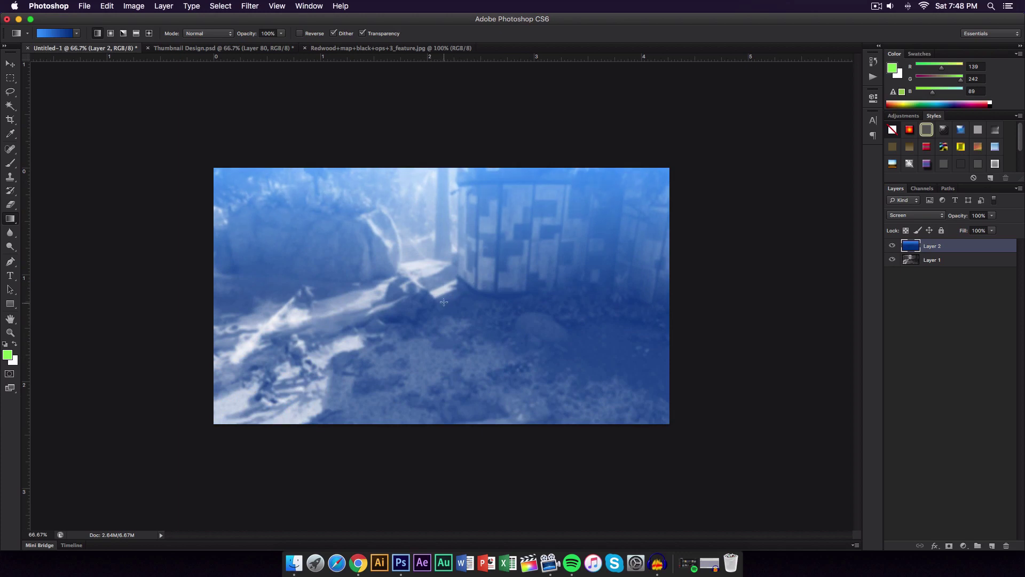
# Step: Show the grunge texture on Layer 84 in Thumbnail Design.psd and copy that layer into Untitled-1
pyautogui.press('v')
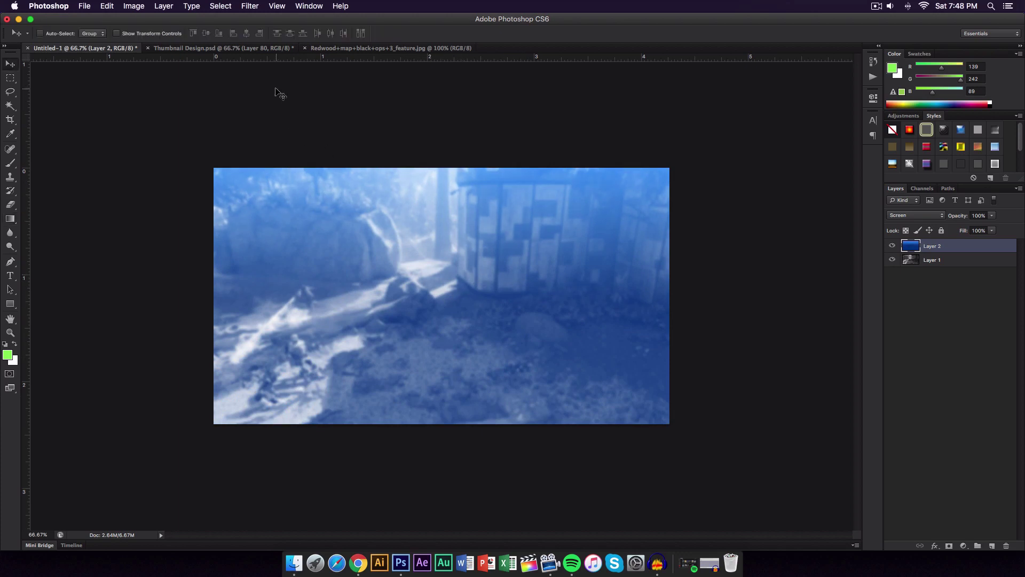
pyautogui.click(218, 48)
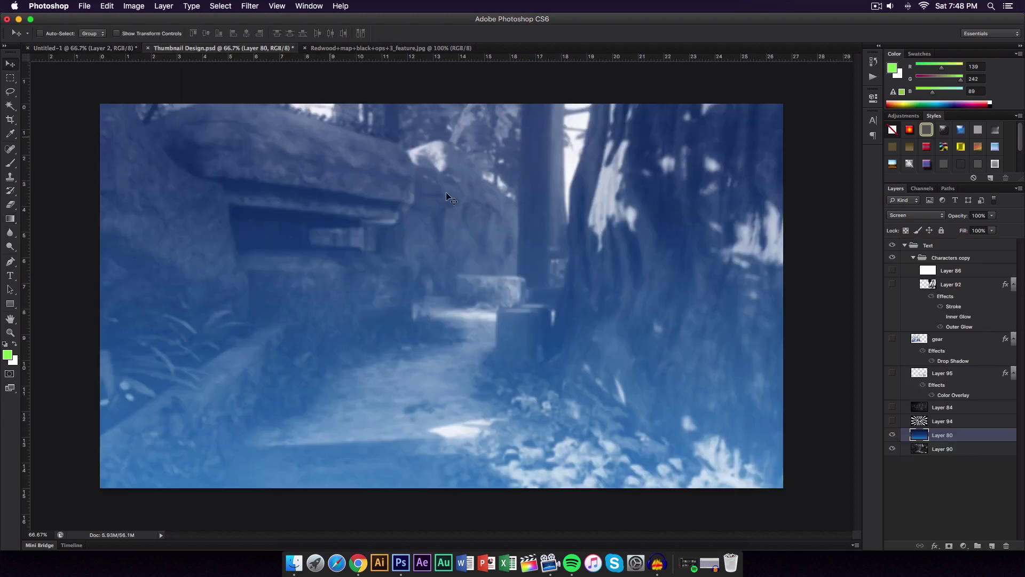
pyautogui.click(947, 408)
pyautogui.click(891, 407)
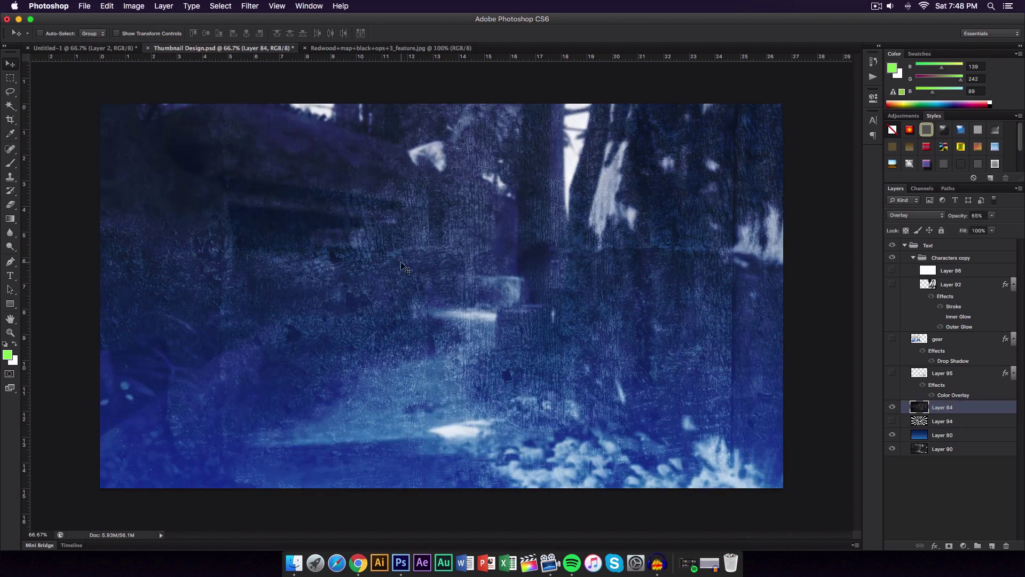
pyautogui.click(890, 408)
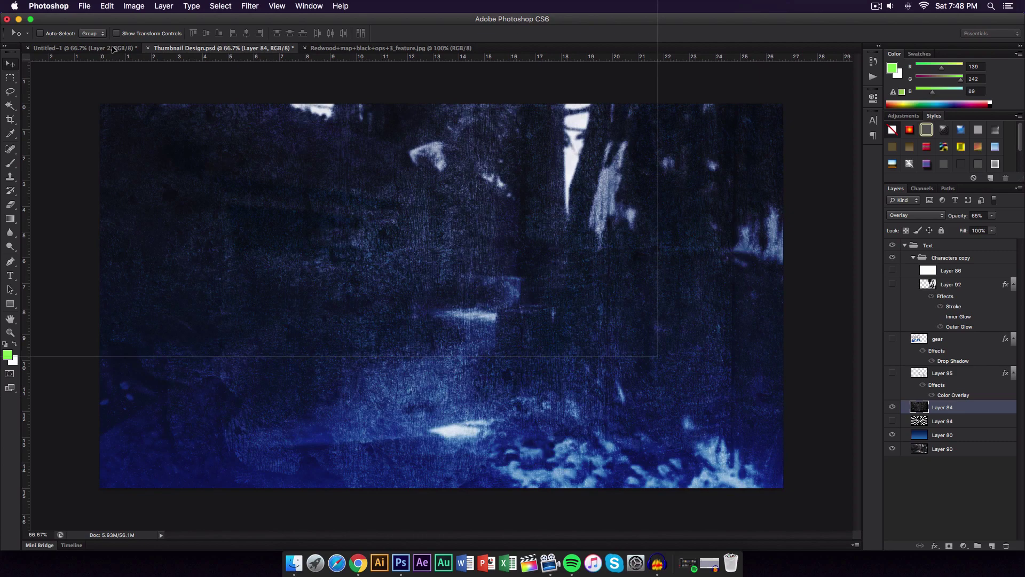
pyautogui.click(112, 49)
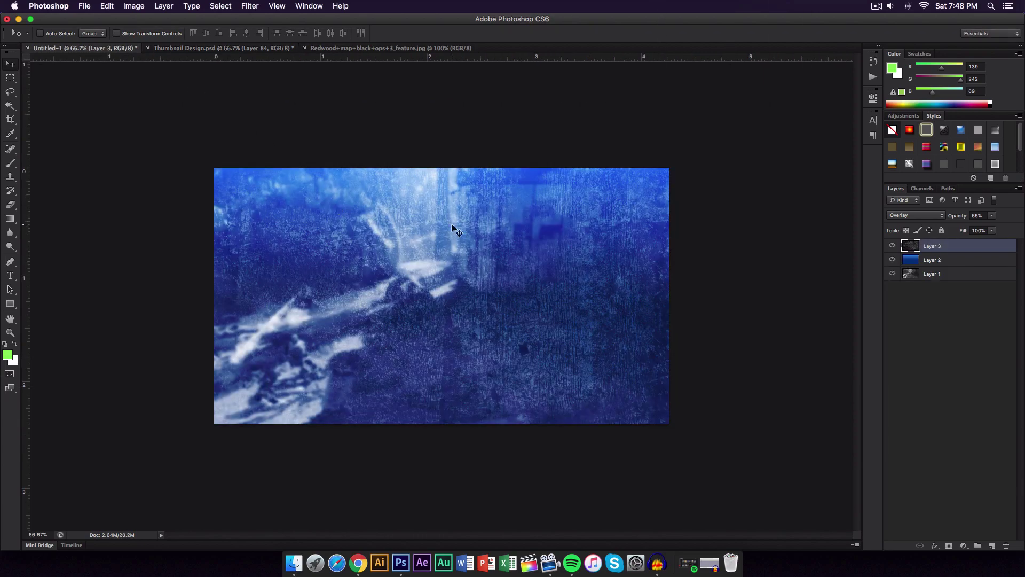
# Step: Scale the texture layer to about 57% and position it so it covers the whole canvas
pyautogui.press('super+minus')
pyautogui.press('super+t')
pyautogui.moveTo(450, 224); pyautogui.dragTo(477, 238)
pyautogui.press('super+minus')
pyautogui.press('super+minus')
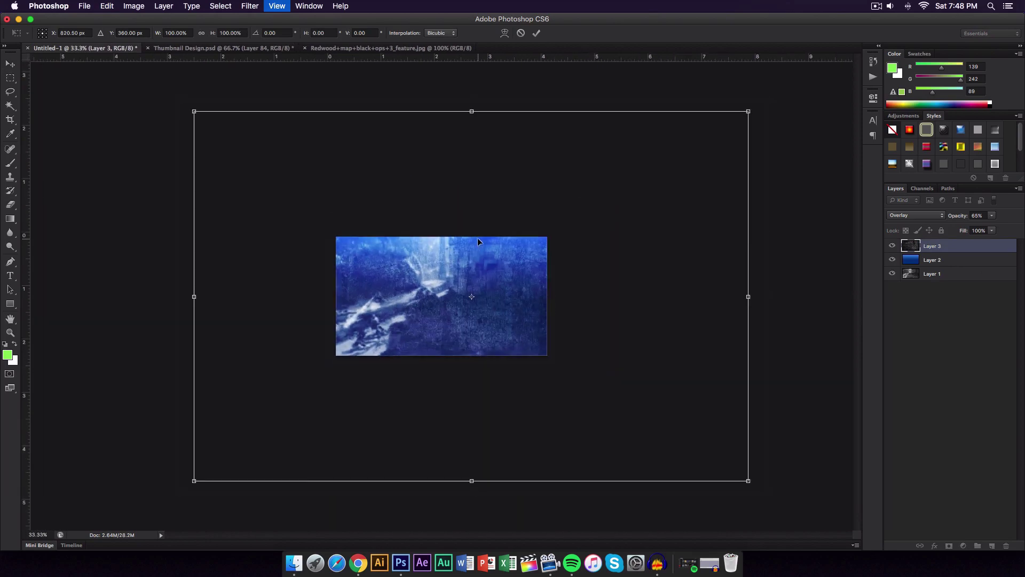
pyautogui.moveTo(689, 145); pyautogui.dragTo(588, 189)
pyautogui.moveTo(714, 103); pyautogui.dragTo(571, 176)
pyautogui.moveTo(558, 257); pyautogui.dragTo(532, 240)
pyautogui.press('super+equal')
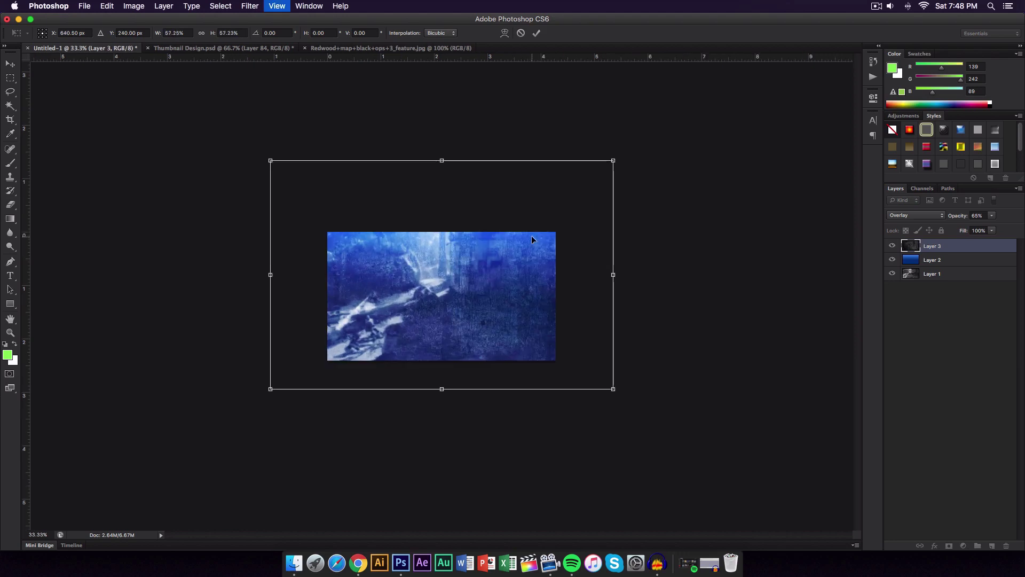
pyautogui.moveTo(561, 276); pyautogui.dragTo(502, 333)
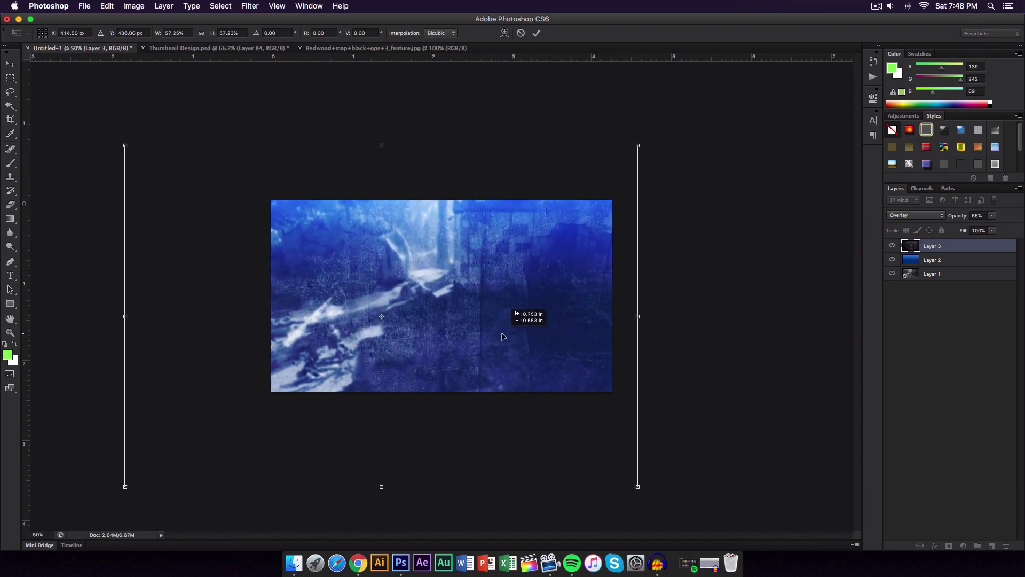
pyautogui.press('Return')
pyautogui.press('super+equal')
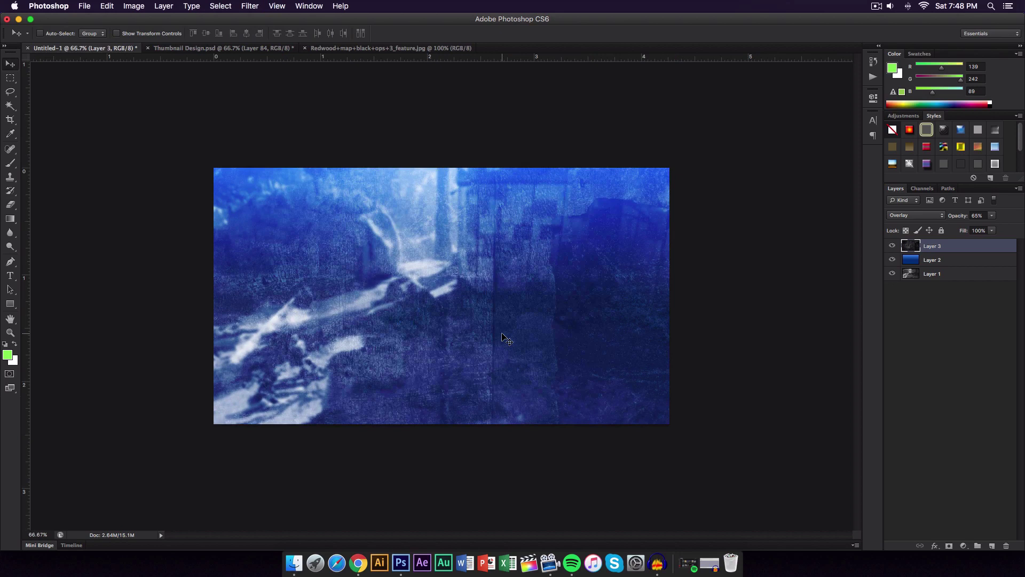
# Step: Rename Layer 1 to BG, Layer 2 to Blue Gradient and Layer 3 to Texture
pyautogui.doubleClick(932, 273)
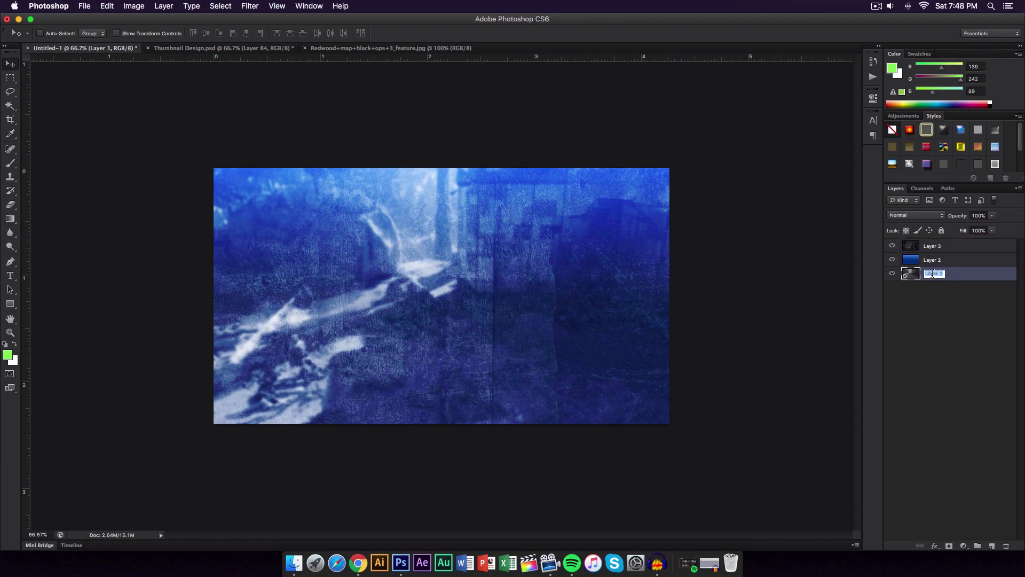
pyautogui.write('BG')
pyautogui.press('Return')
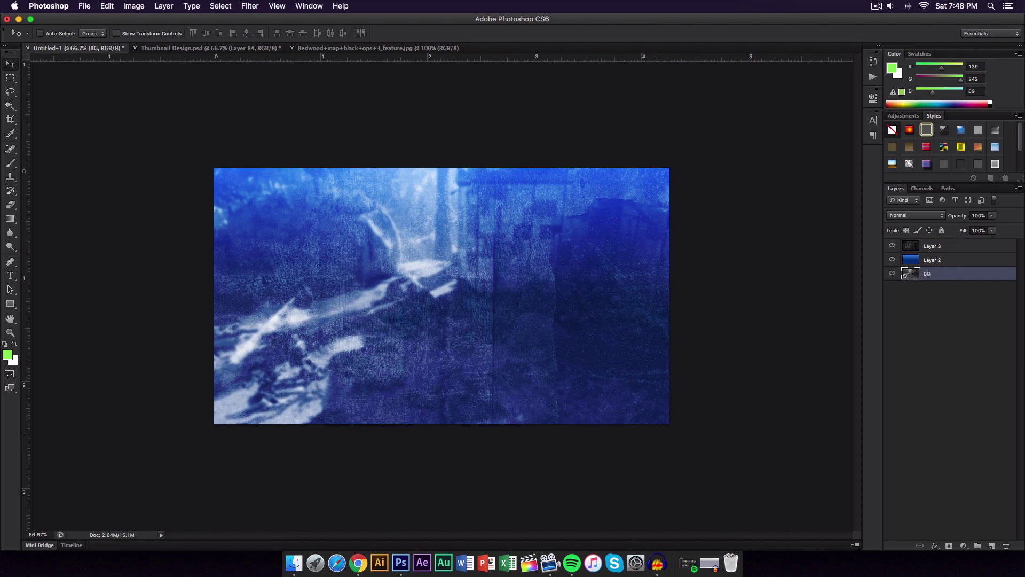
pyautogui.doubleClick(938, 261)
pyautogui.write('Blue')
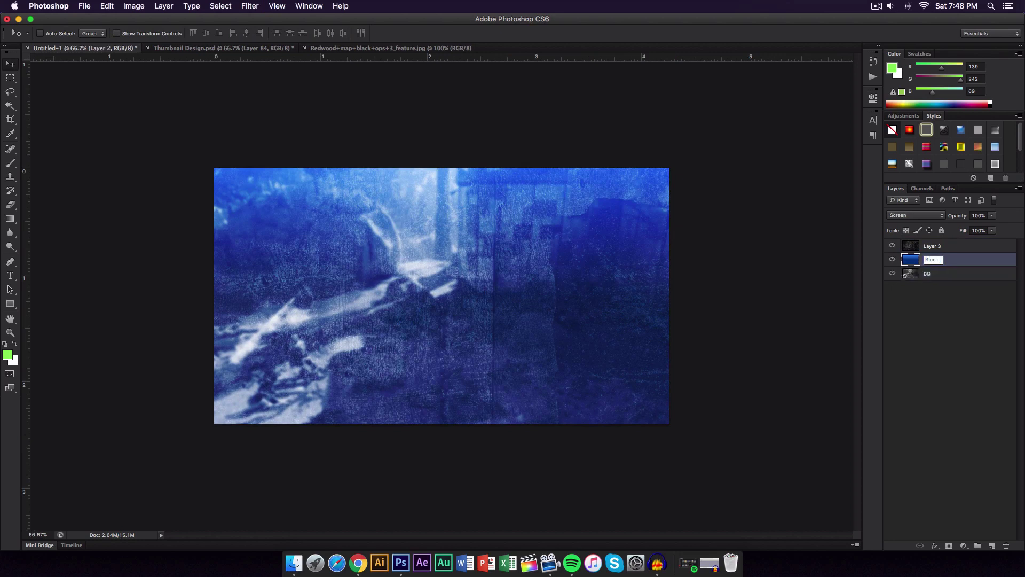
pyautogui.write(' Gradient')
pyautogui.press('Return')
pyautogui.doubleClick(930, 246)
pyautogui.write('Texture')
pyautogui.press('Return')
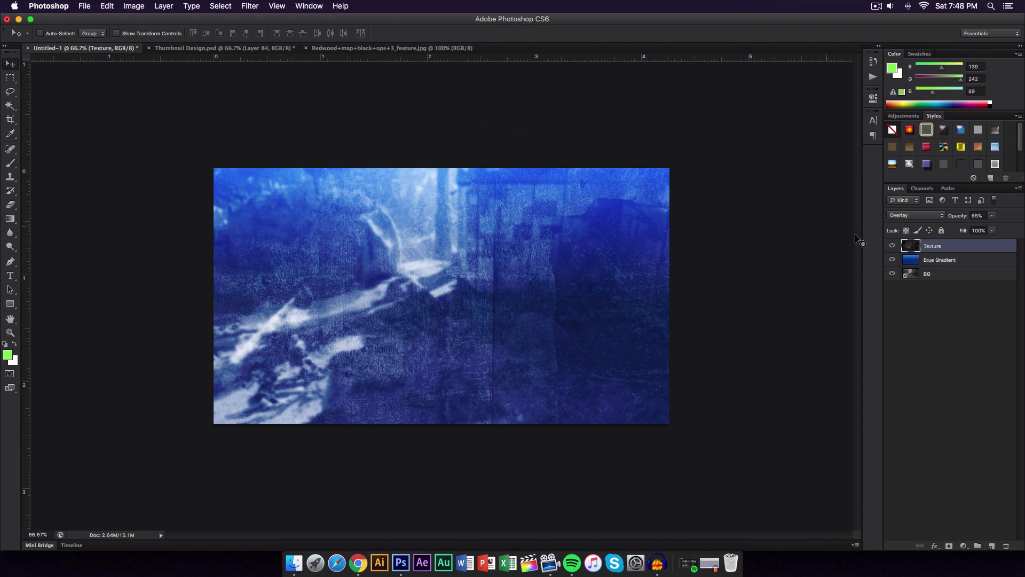
# Step: Try inverting the Texture layer's colors, undo it, and compare the texture with the one in Thumbnail Design.psd
pyautogui.click(891, 245)
pyautogui.click(892, 246)
pyautogui.press('super+i')
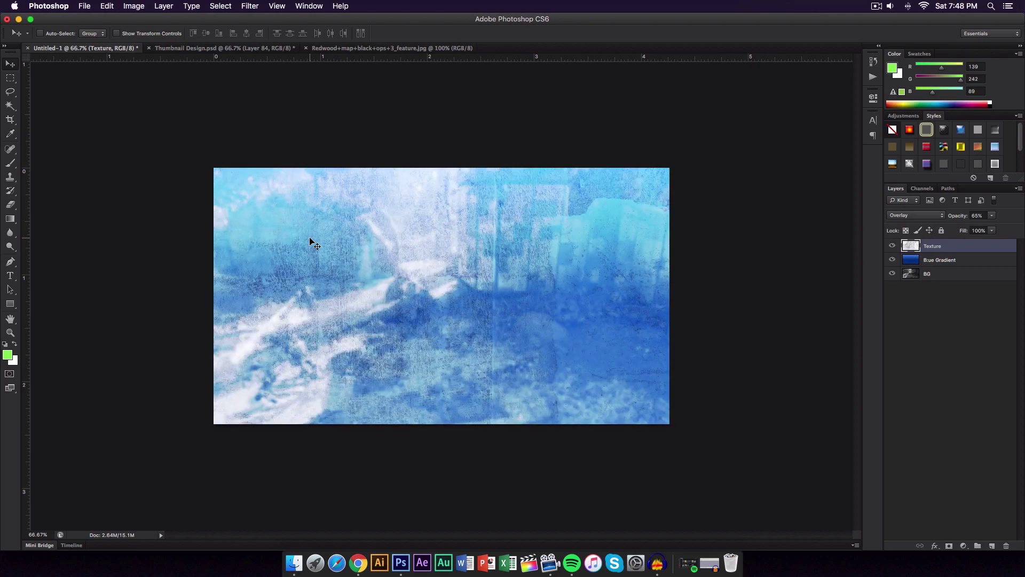
pyautogui.press('super+z')
pyautogui.click(208, 50)
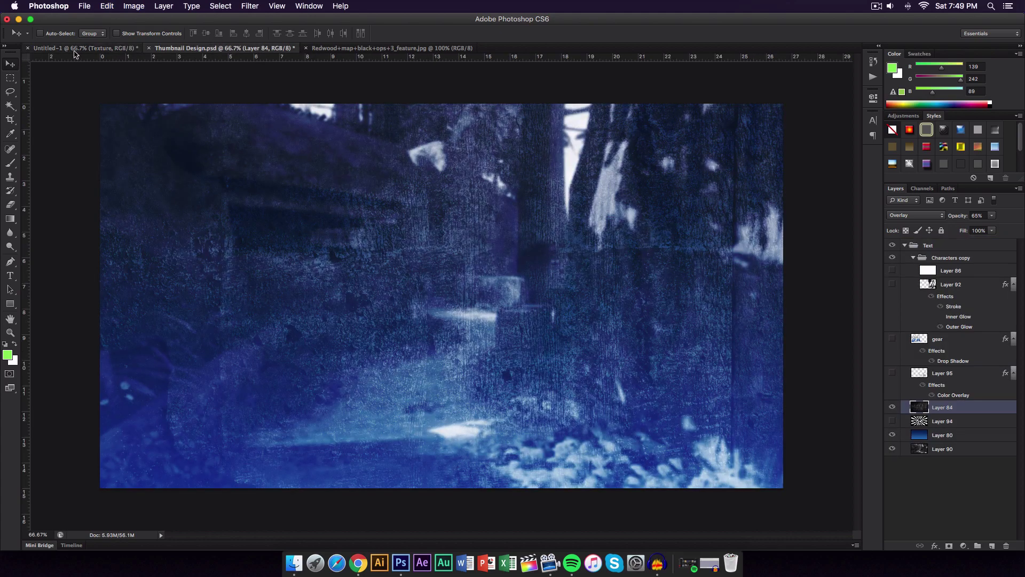
pyautogui.click(77, 51)
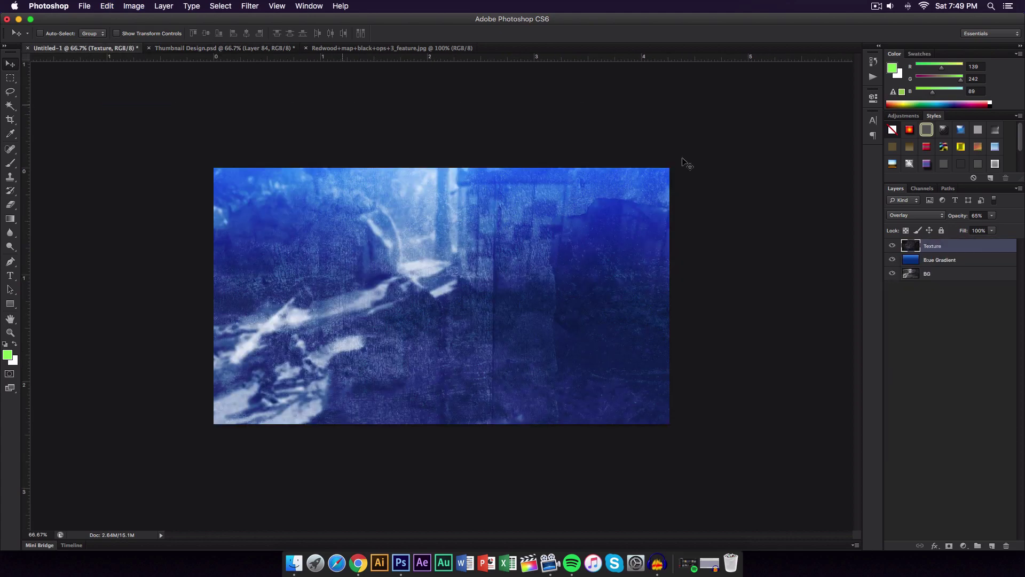
# Step: Check the Texture layer's Overlay blend mode, try different opacity values, and undo the opacity changes
pyautogui.click(914, 216)
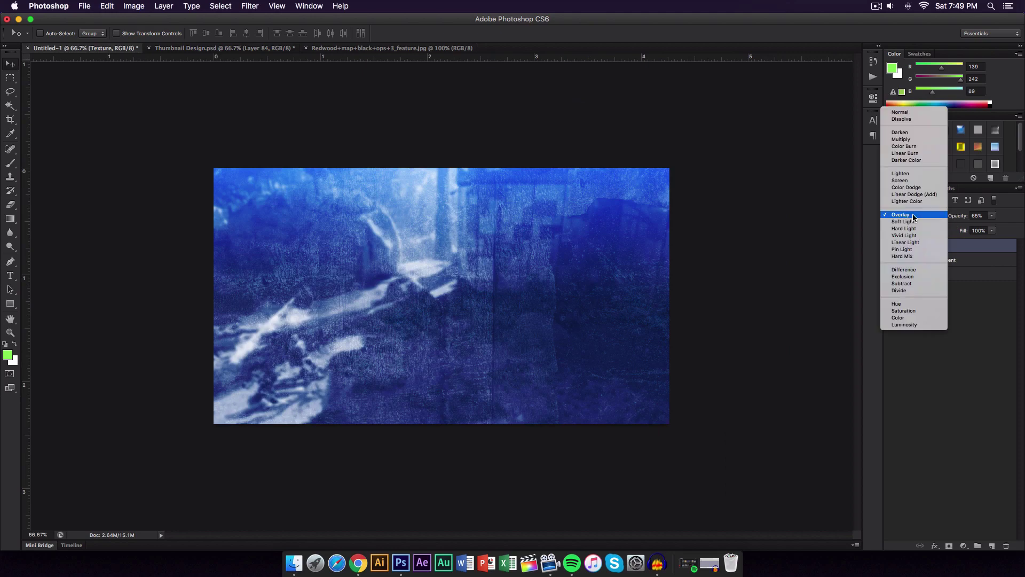
pyautogui.click(912, 215)
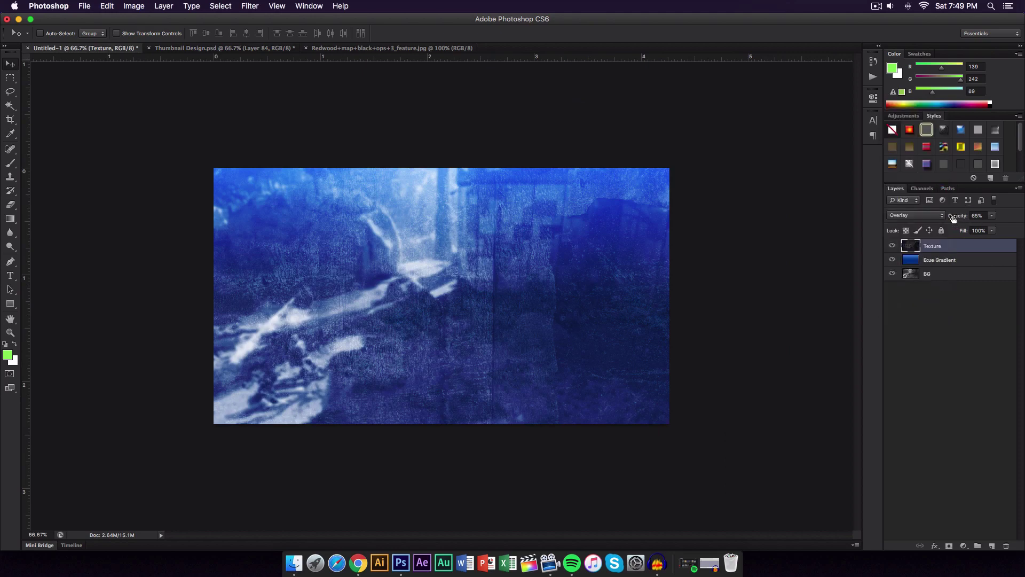
pyautogui.moveTo(953, 216); pyautogui.dragTo(1022, 211)
pyautogui.press('super+z')
pyautogui.moveTo(956, 219); pyautogui.dragTo(967, 221)
pyautogui.press('super+z')
# Step: Preview the sunburst on Layer 94 in Thumbnail Design.psd, hide it again, and return to Untitled-1
pyautogui.click(270, 48)
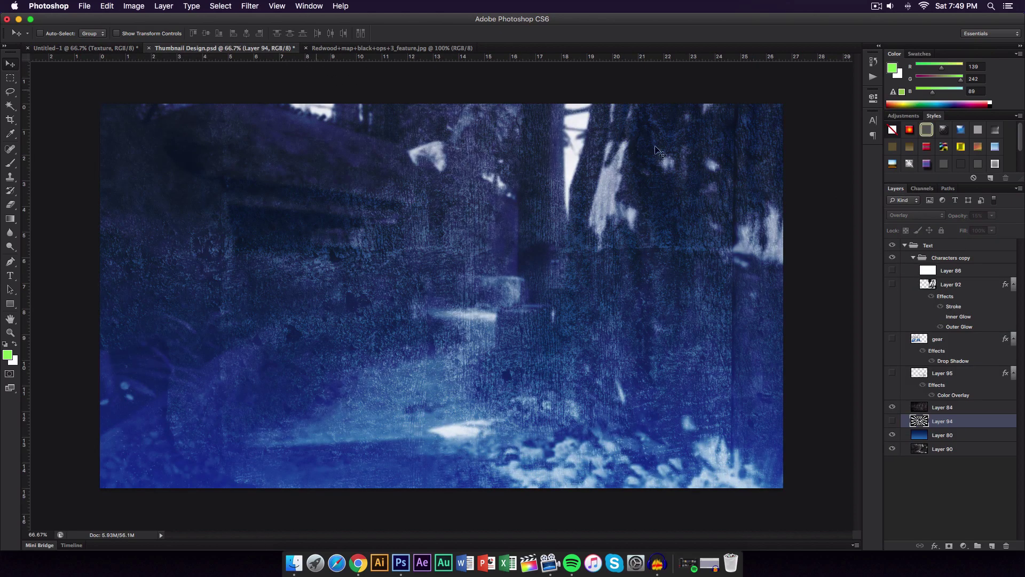
pyautogui.click(891, 422)
pyautogui.click(891, 422)
pyautogui.click(891, 422)
pyautogui.click(891, 421)
pyautogui.click(132, 47)
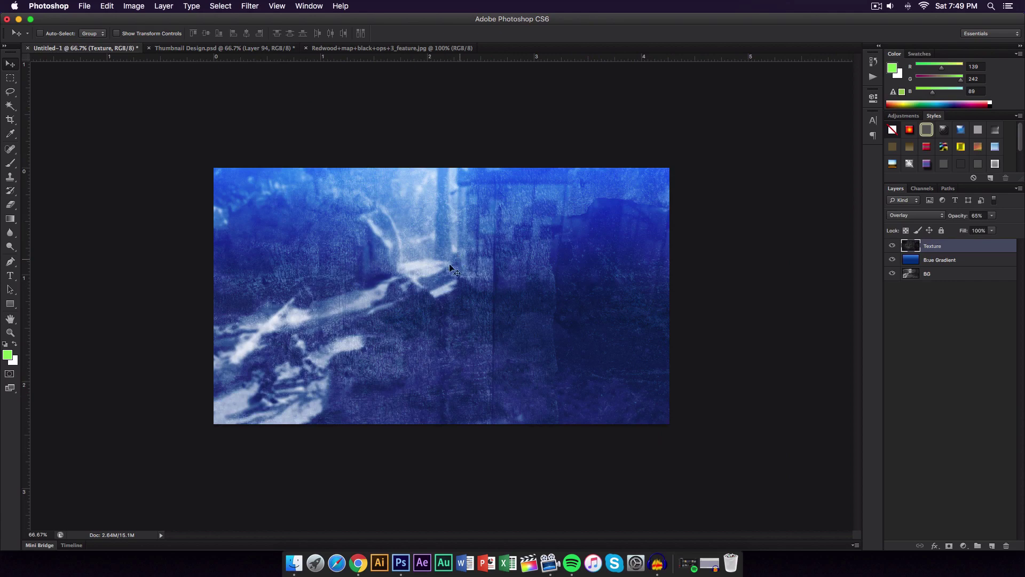
# Step: Activate the Brush tool and add a new layer named Sunburst above the Texture layer
pyautogui.press('b')
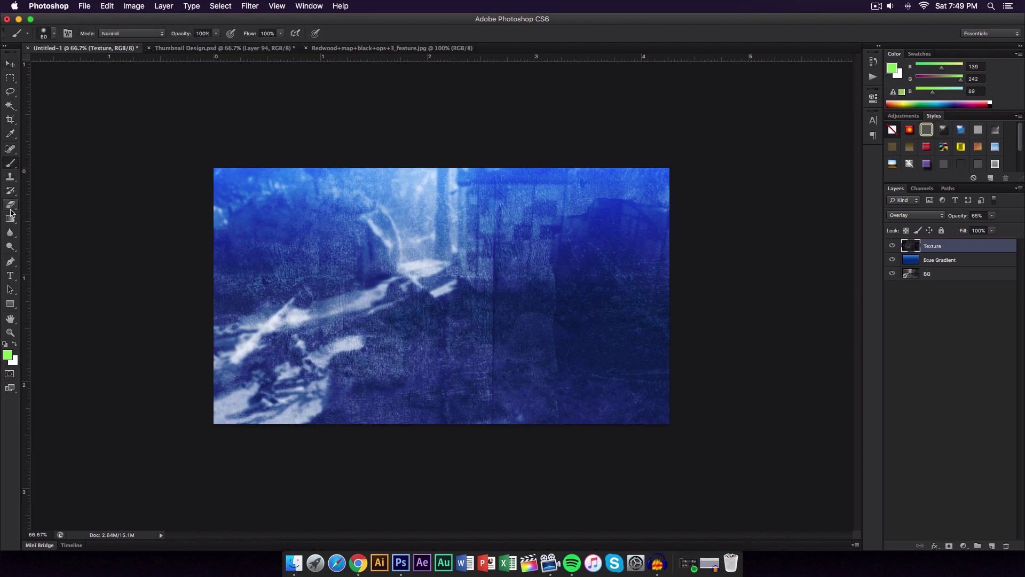
pyautogui.rightClick(388, 202)
pyautogui.press('Escape')
pyautogui.click(992, 546)
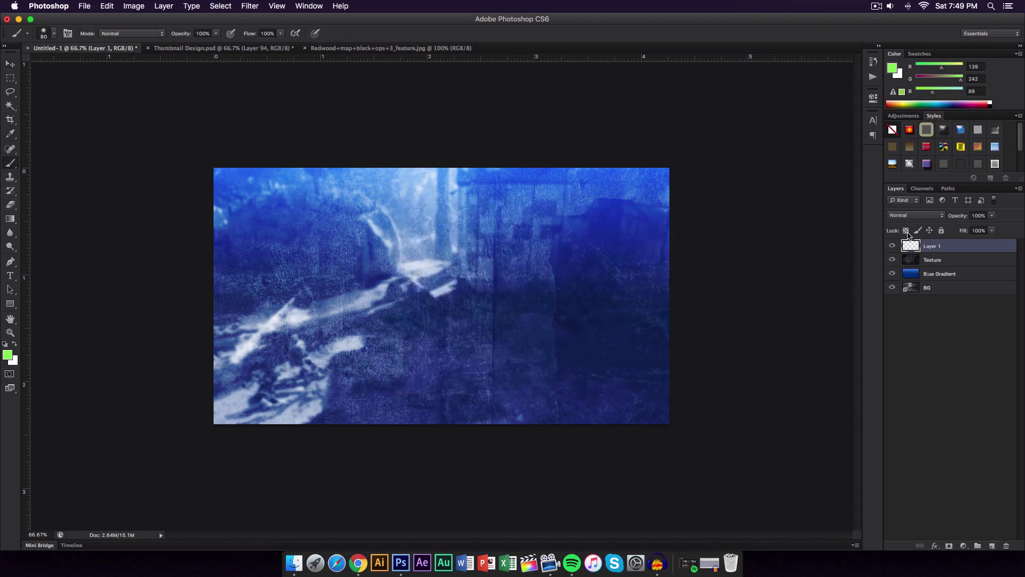
pyautogui.doubleClick(934, 245)
pyautogui.write('Sunburst')
pyautogui.press('Return')
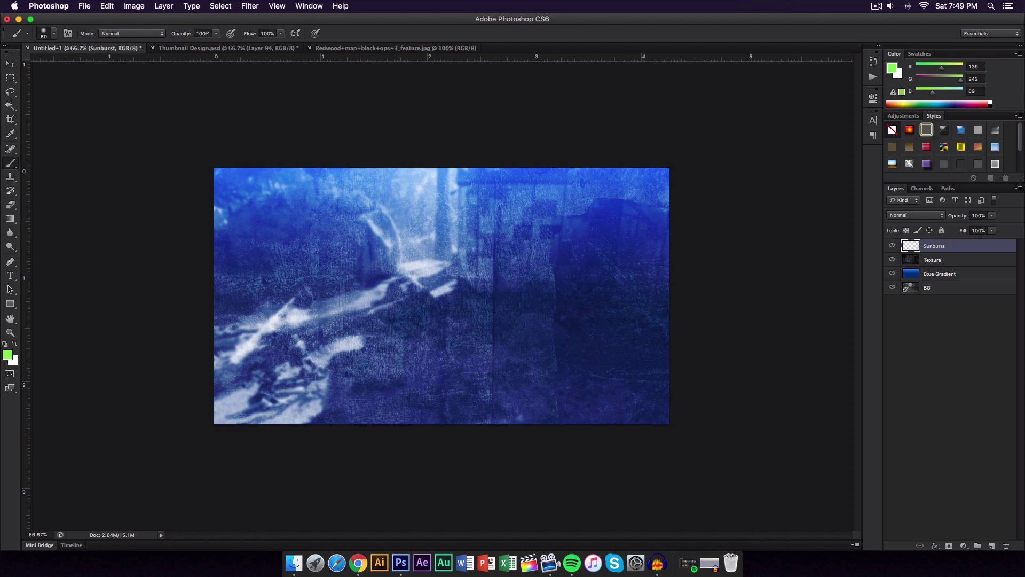
# Step: Choose the 2000 px sunburst brush with wide rays from the brush presets
pyautogui.rightClick(545, 239)
pyautogui.moveTo(810, 311); pyautogui.dragTo(811, 333)
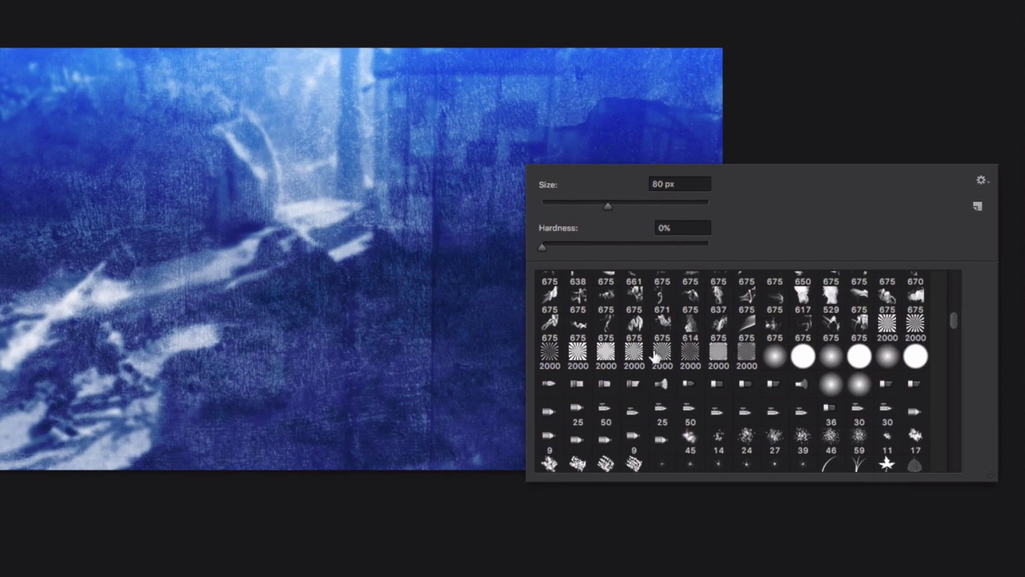
pyautogui.click(550, 355)
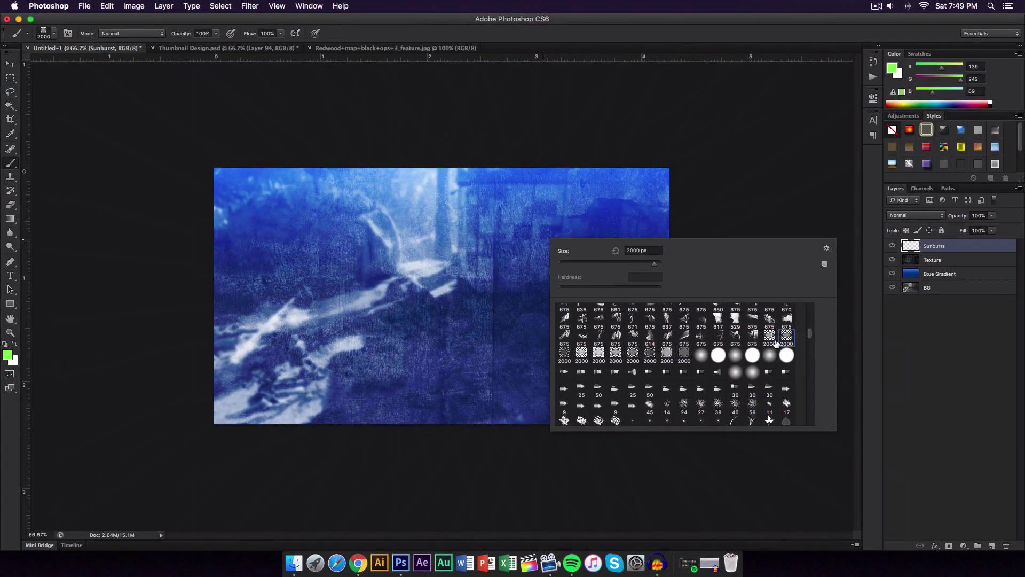
pyautogui.click(887, 323)
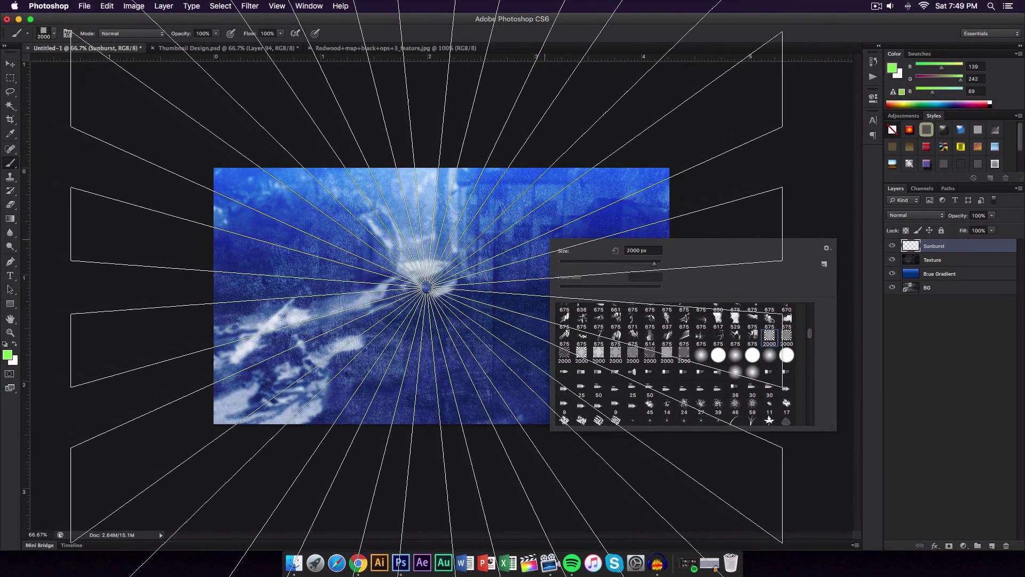
pyautogui.doubleClick(767, 336)
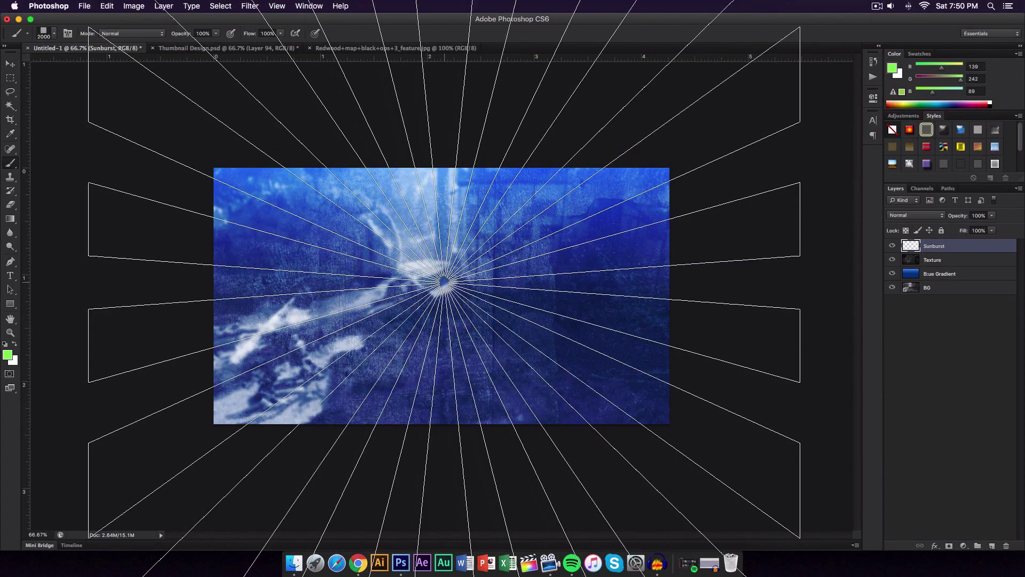
# Step: Resize the sunburst brush to 1300 px and stamp one sunburst centred on the canvas on the Sunburst layer
pyautogui.press('[')
pyautogui.press('[')
pyautogui.press('[')
pyautogui.press('[')
pyautogui.press('[')
pyautogui.press('[')
pyautogui.press('[')
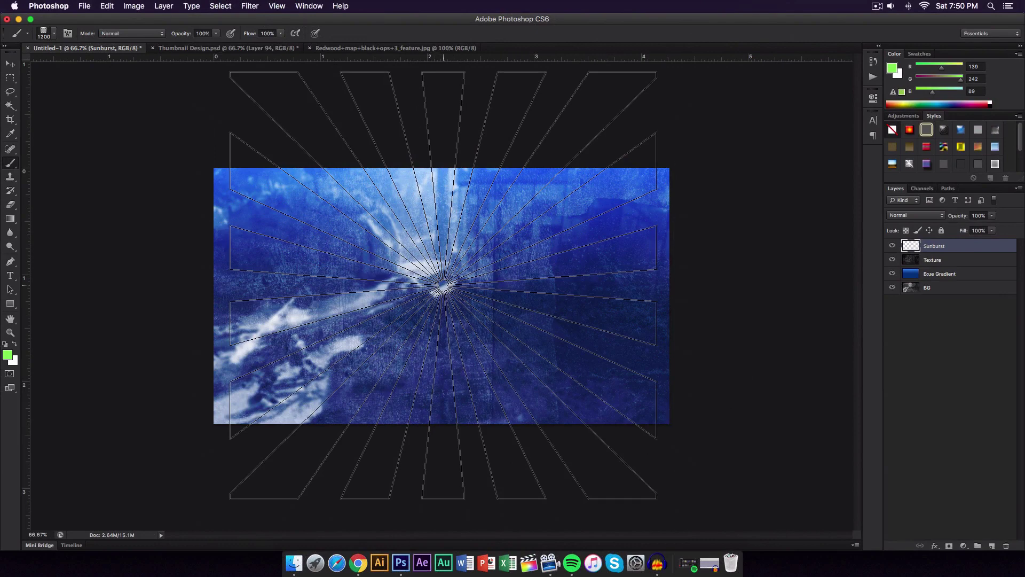
pyautogui.press(']')
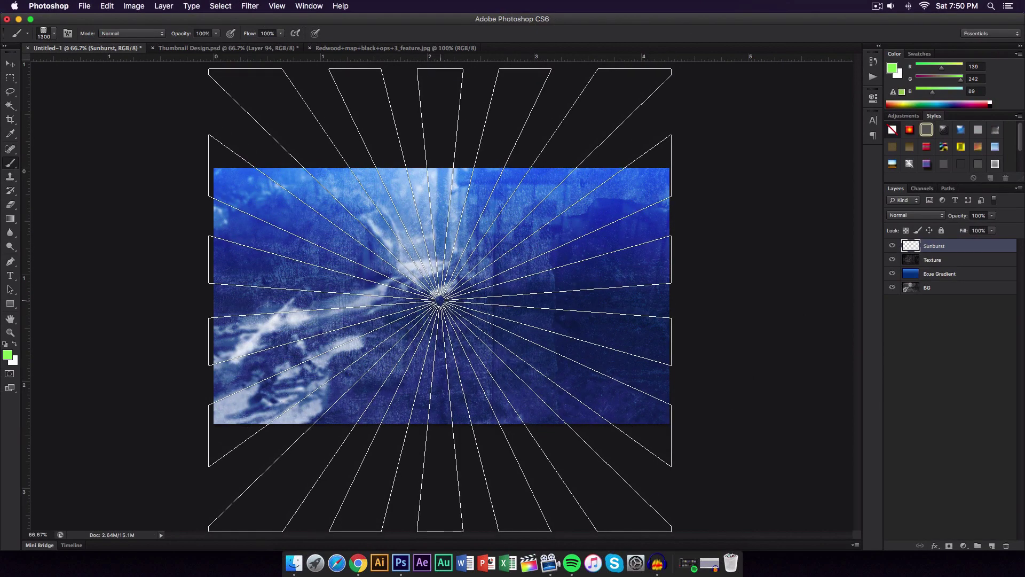
pyautogui.click(440, 300)
pyautogui.press('v')
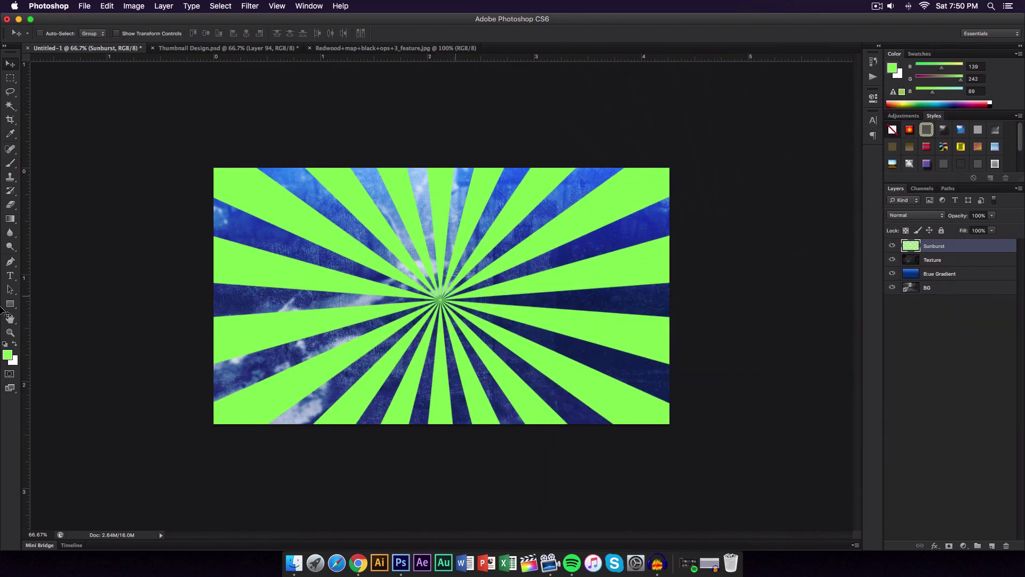
# Step: Add a white Color Overlay to the Sunburst layer and blend the layer in Screen mode at 15% opacity
pyautogui.doubleClick(982, 247)
pyautogui.click(702, 283)
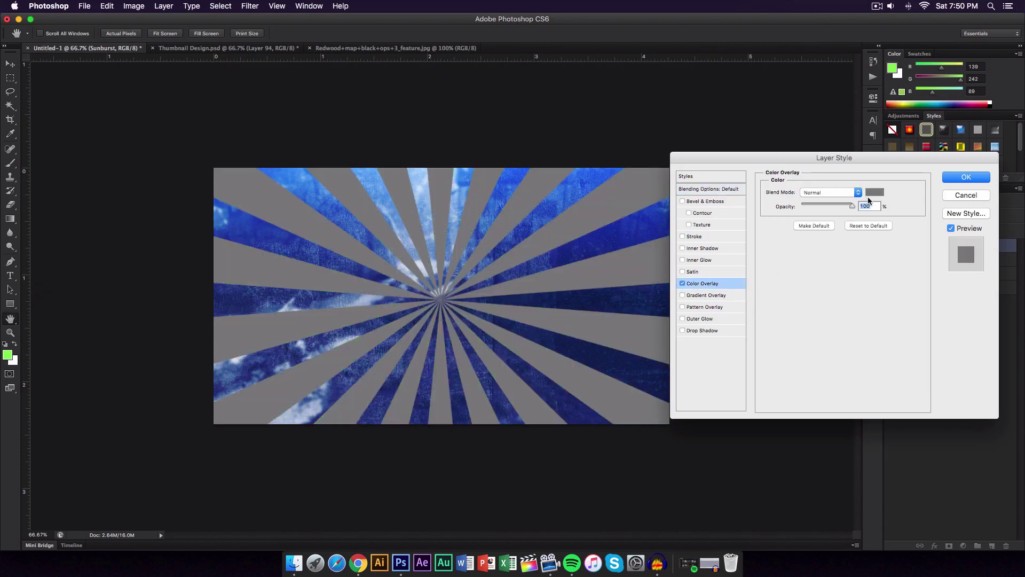
pyautogui.click(966, 177)
# Step: Change the Sunburst layer's Color Overlay to black (000000) and set the layer opacity to 13%
pyautogui.doubleClick(917, 249)
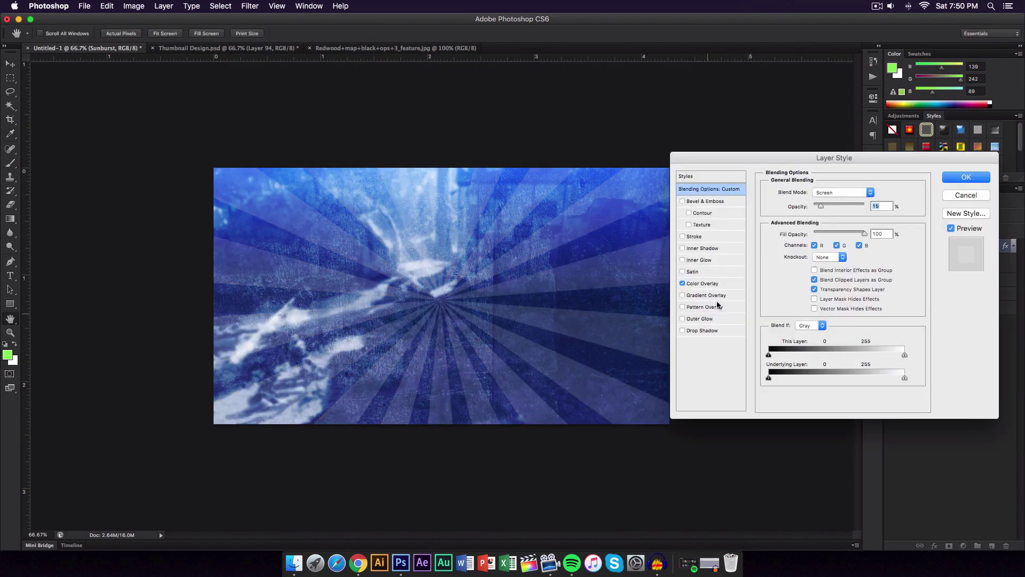
pyautogui.click(724, 283)
pyautogui.click(871, 195)
pyautogui.moveTo(740, 342); pyautogui.dragTo(710, 344)
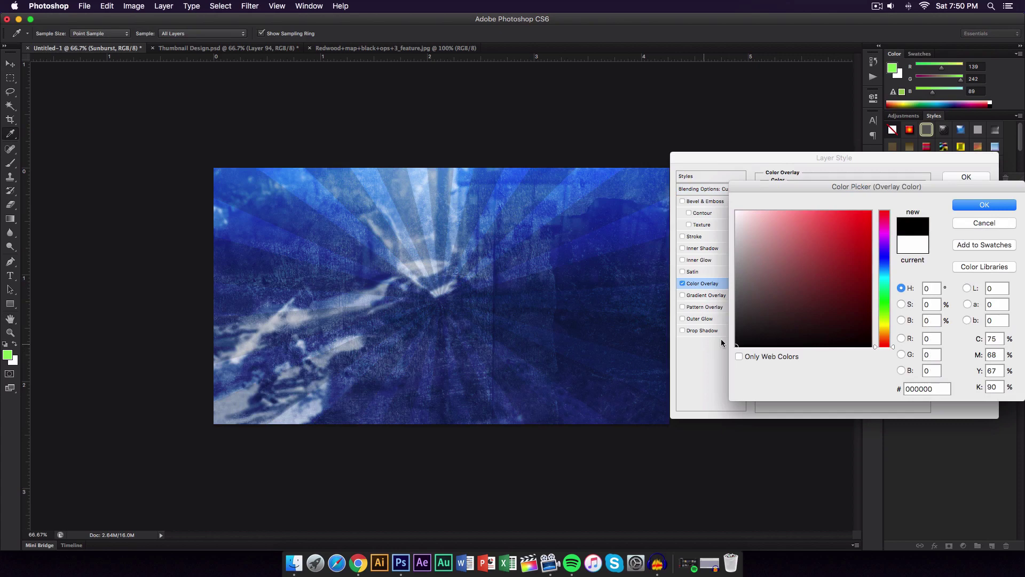
pyautogui.click(979, 204)
pyautogui.click(966, 177)
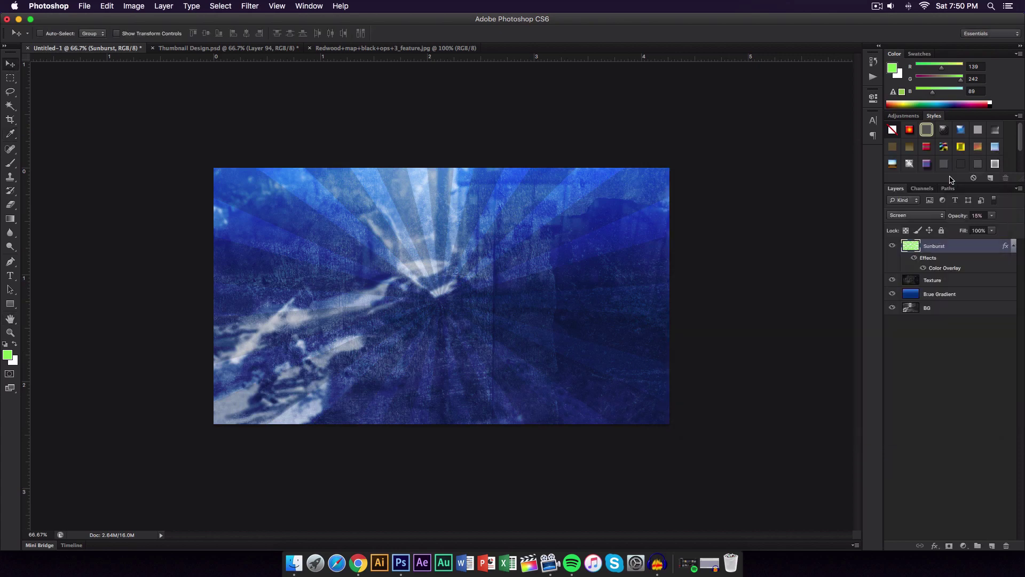
pyautogui.moveTo(958, 216); pyautogui.dragTo(956, 217)
# Step: Compare with Thumbnail Design.psd by showing Layer 94 and Layer 95, and return to Untitled-1
pyautogui.click(247, 45)
pyautogui.click(119, 48)
pyautogui.press('super+1')
pyautogui.click(213, 48)
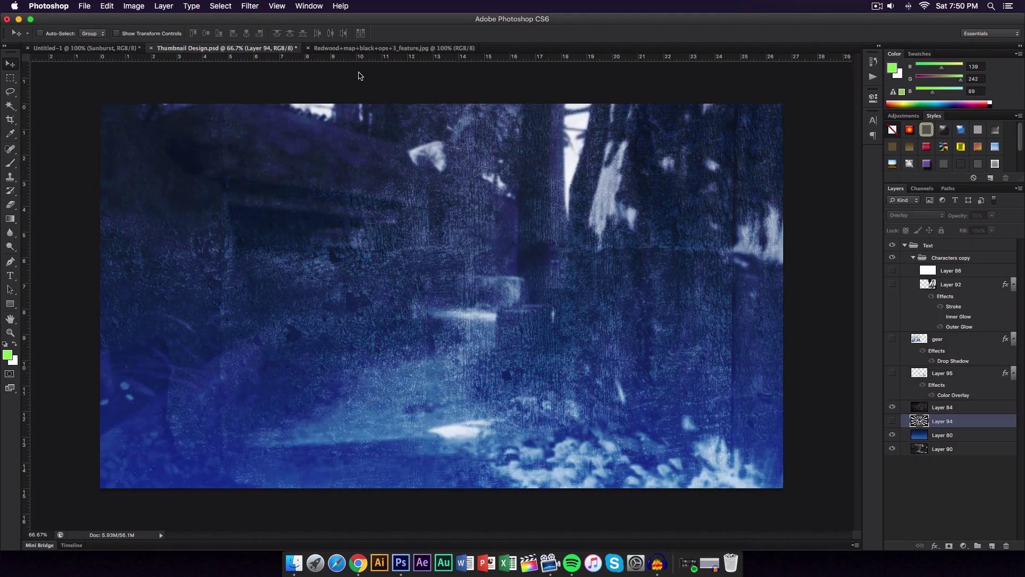
pyautogui.click(890, 420)
pyautogui.click(943, 372)
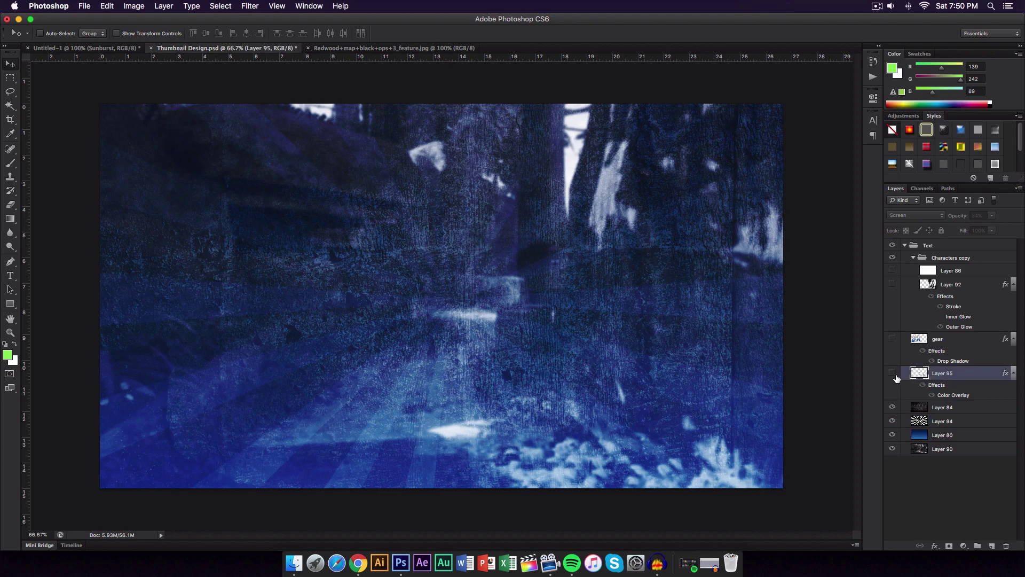
pyautogui.click(892, 373)
pyautogui.doubleClick(893, 375)
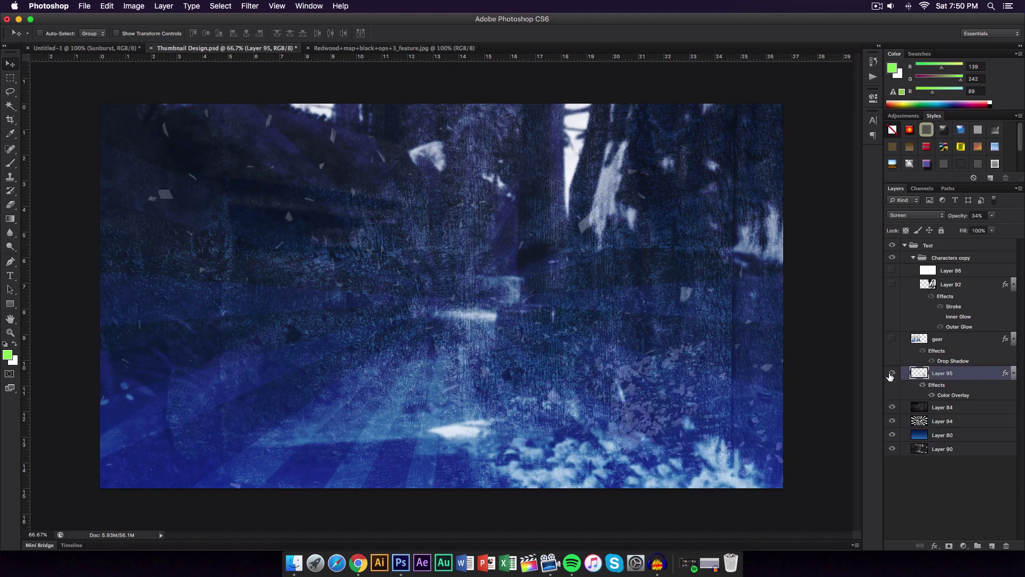
pyautogui.click(135, 49)
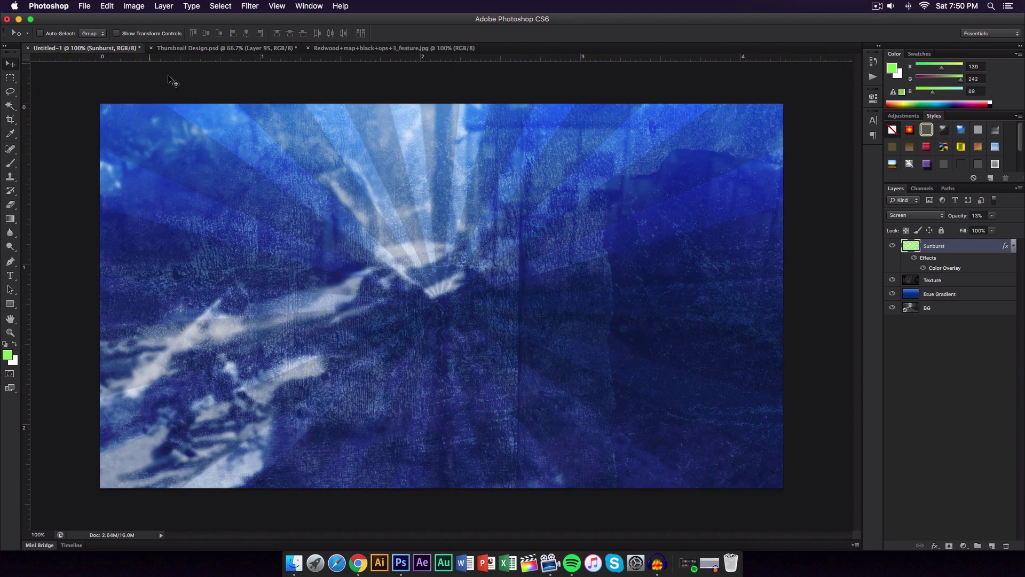
# Step: Add a new layer above Sunburst and choose a 1000 px splatter brush
pyautogui.press('b')
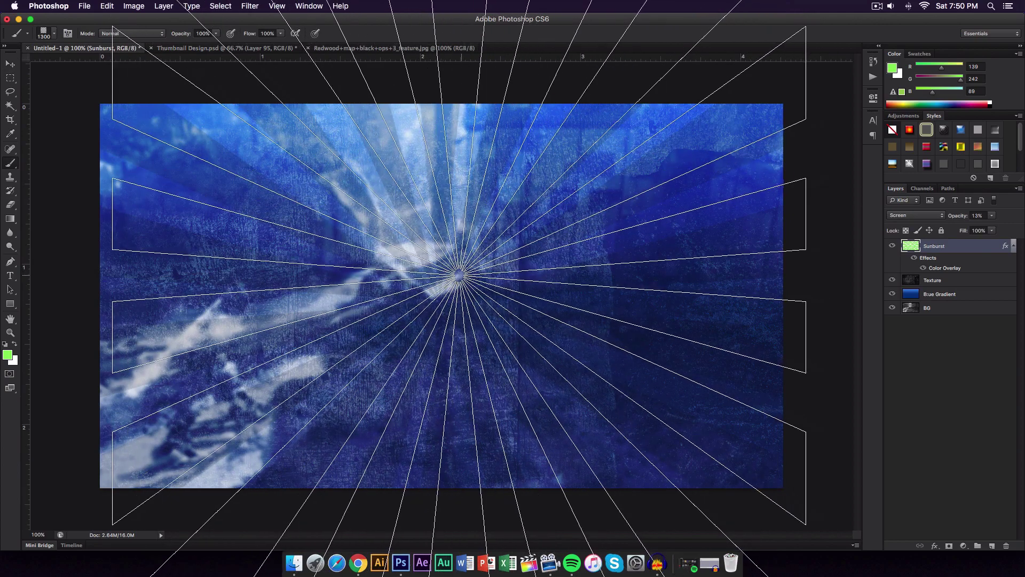
pyautogui.rightClick(461, 276)
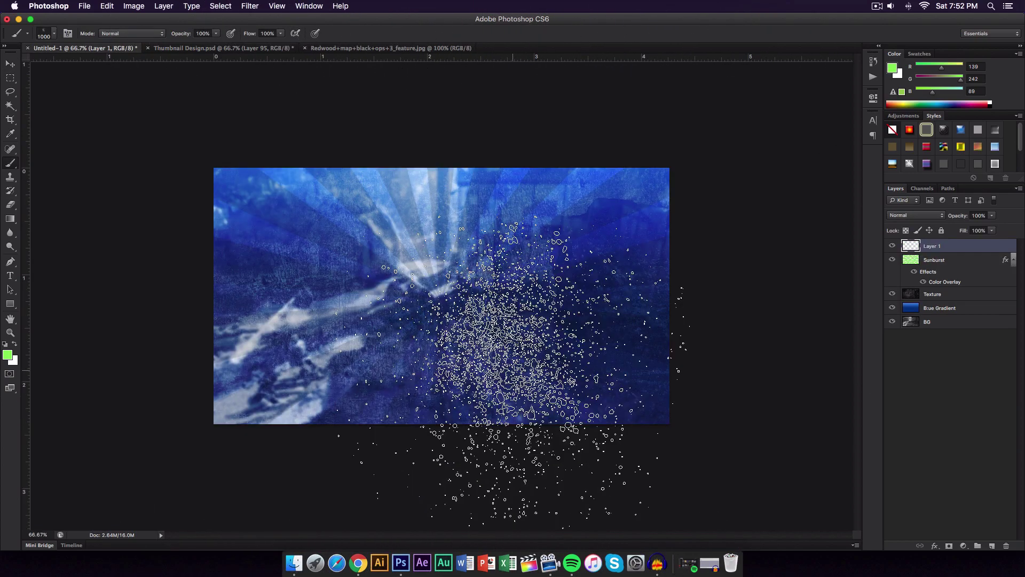
pyautogui.rightClick(451, 280)
pyautogui.press('Escape')
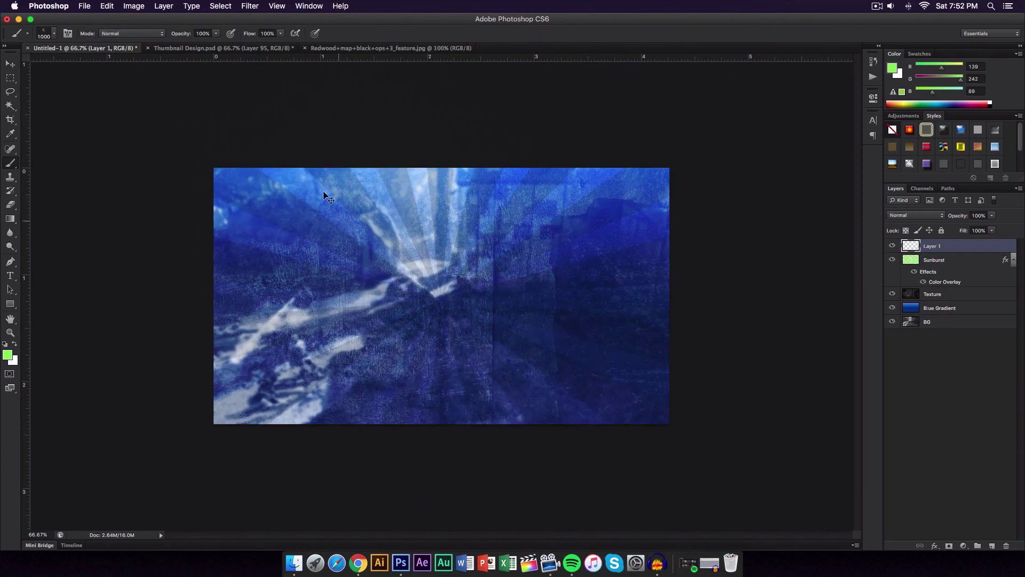
# Step: Examine the particle effect of Layer 95 in Thumbnail Design.psd by hiding and showing it, and return to Untitled-1
pyautogui.click(223, 48)
pyautogui.click(892, 374)
pyautogui.click(892, 373)
pyautogui.click(892, 374)
pyautogui.click(892, 374)
pyautogui.click(892, 374)
pyautogui.click(892, 373)
pyautogui.click(90, 48)
# Step: Undo a test splatter stamp, enlarge the brush to 1100 px, and set the foreground colour to black (000000)
pyautogui.click(534, 342)
pyautogui.press('super+z')
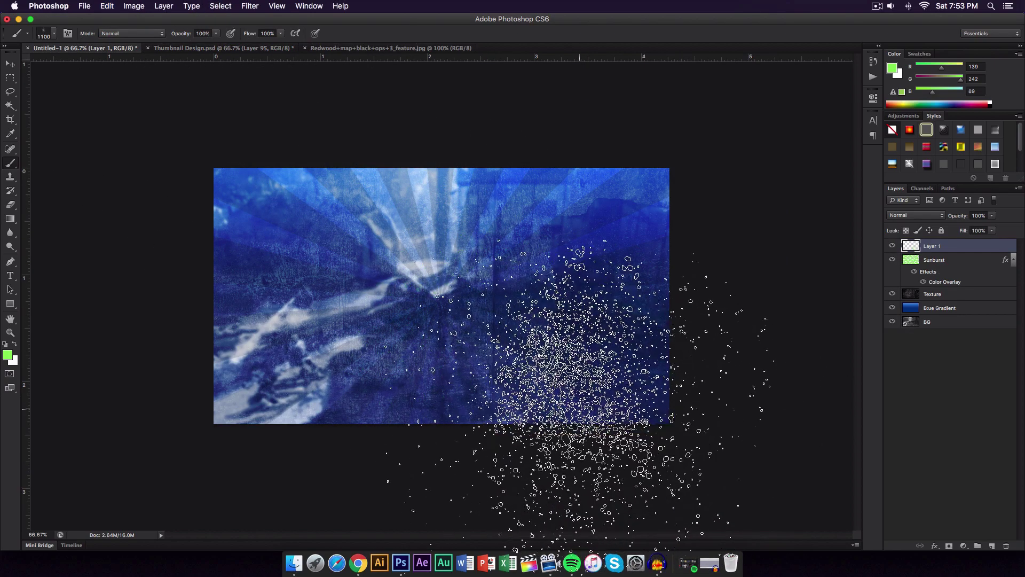
pyautogui.press(']')
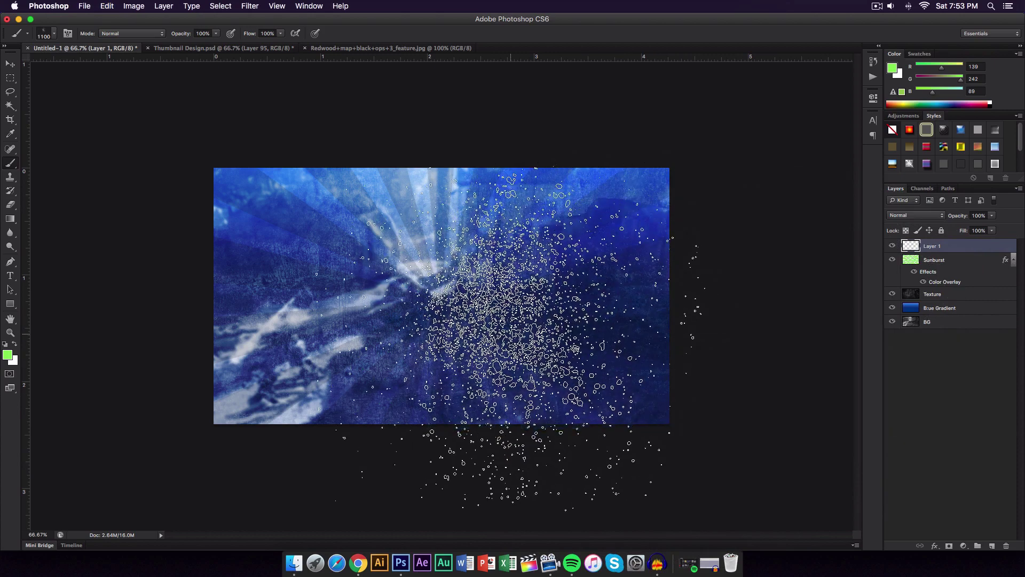
pyautogui.click(7, 356)
pyautogui.moveTo(761, 313); pyautogui.dragTo(721, 366)
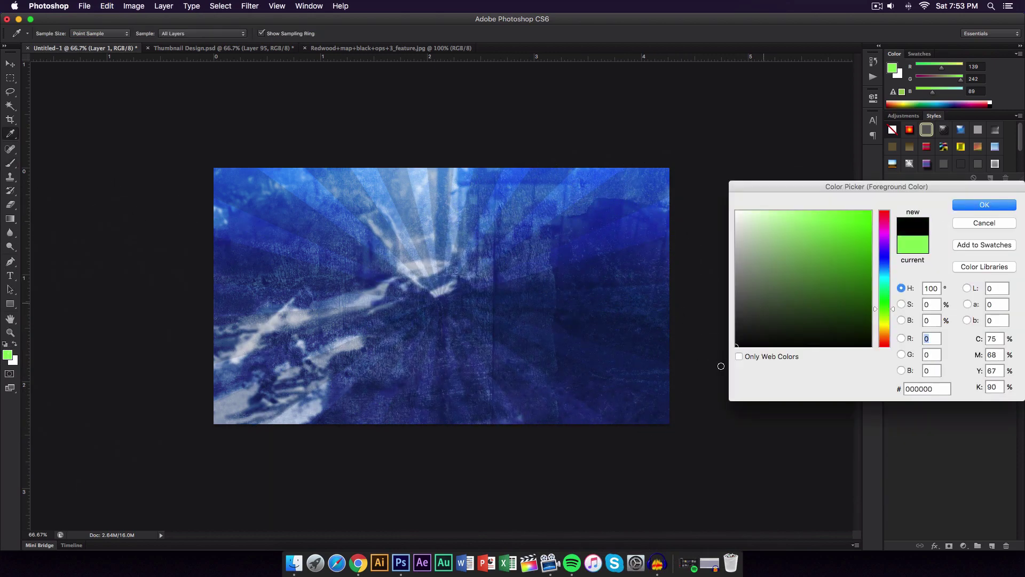
pyautogui.click(984, 205)
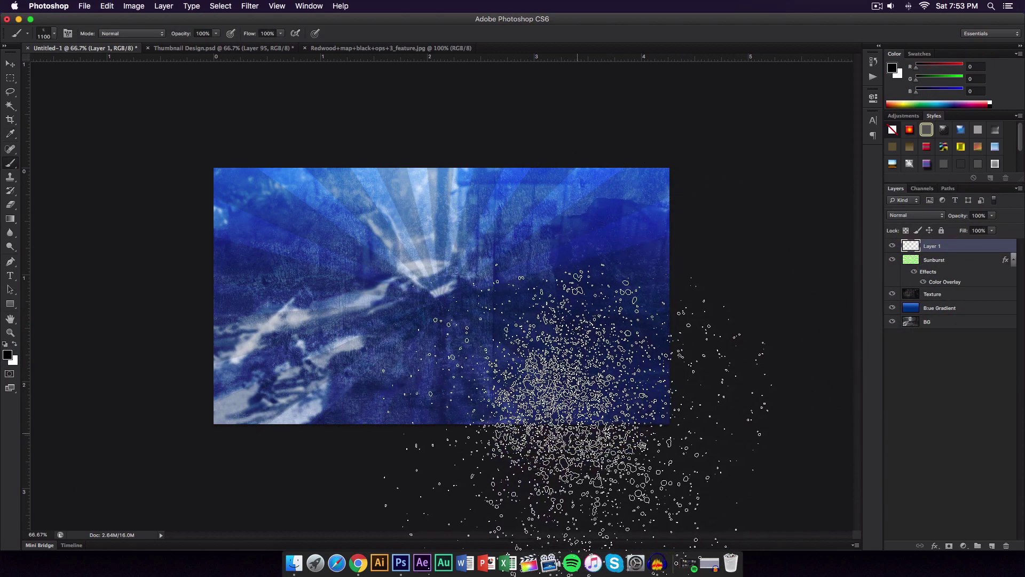
# Step: Enlarge the splatter brush to 1400 px and stamp black splatter over the canvas on the new layer
pyautogui.press(']')
pyautogui.press(']')
pyautogui.press(']')
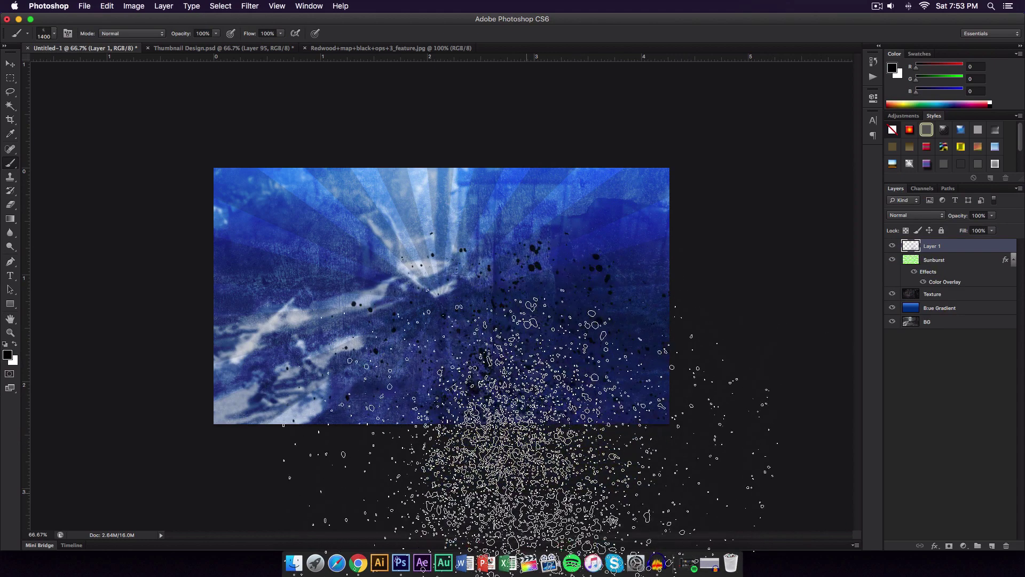
pyautogui.click(475, 377)
pyautogui.press('v')
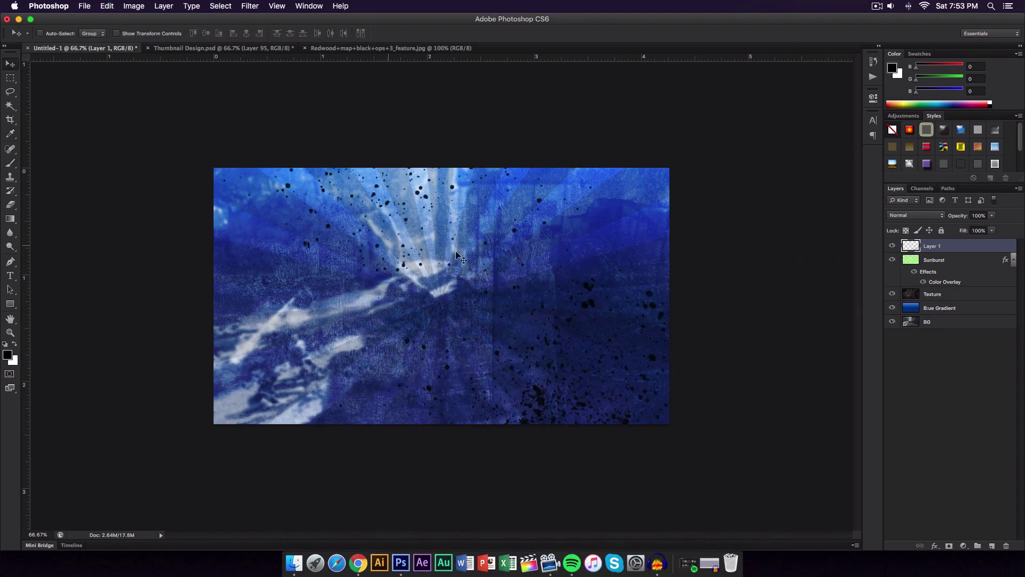
# Step: Rename the splatter layer as Splatter
pyautogui.doubleClick(932, 247)
pyautogui.write('Splatter')
pyautogui.press('Return')
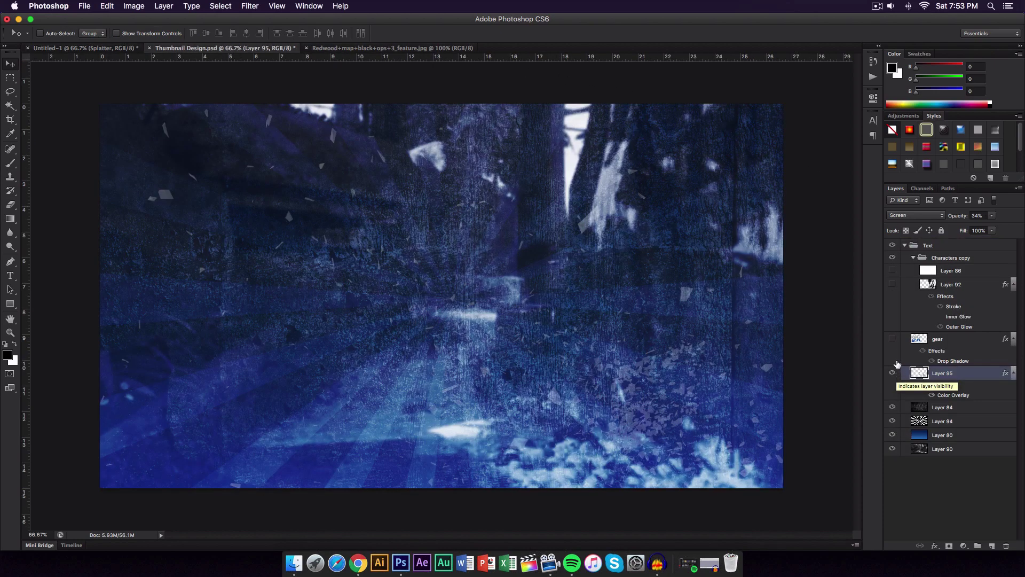
# Step: Preview the gear layer in Thumbnail Design.psd and select it
pyautogui.click(892, 338)
pyautogui.click(892, 338)
pyautogui.click(892, 338)
pyautogui.click(987, 342)
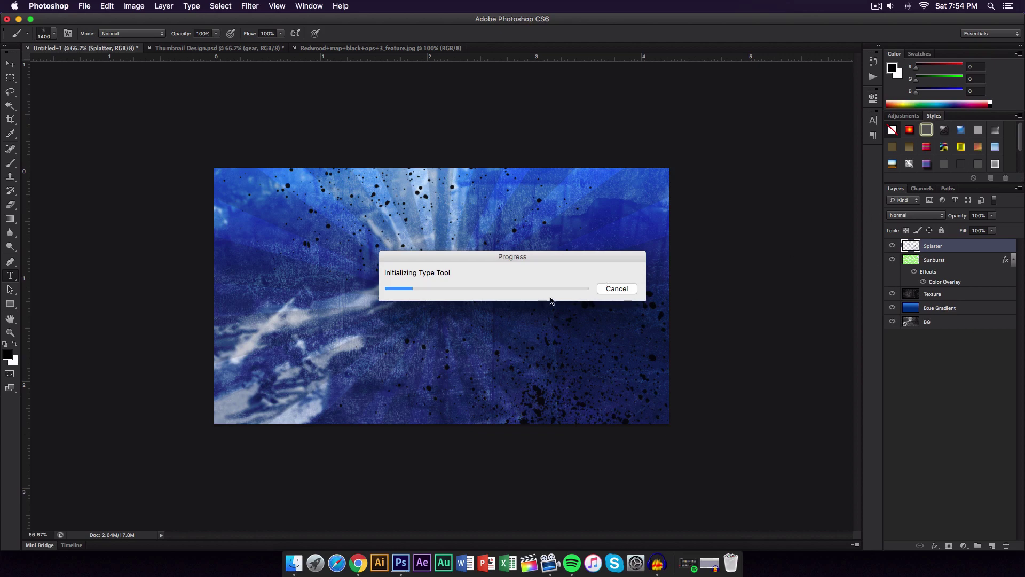
# Step: Set the Splatter layer's blend mode to Soft Light and lower its opacity
pyautogui.click(915, 215)
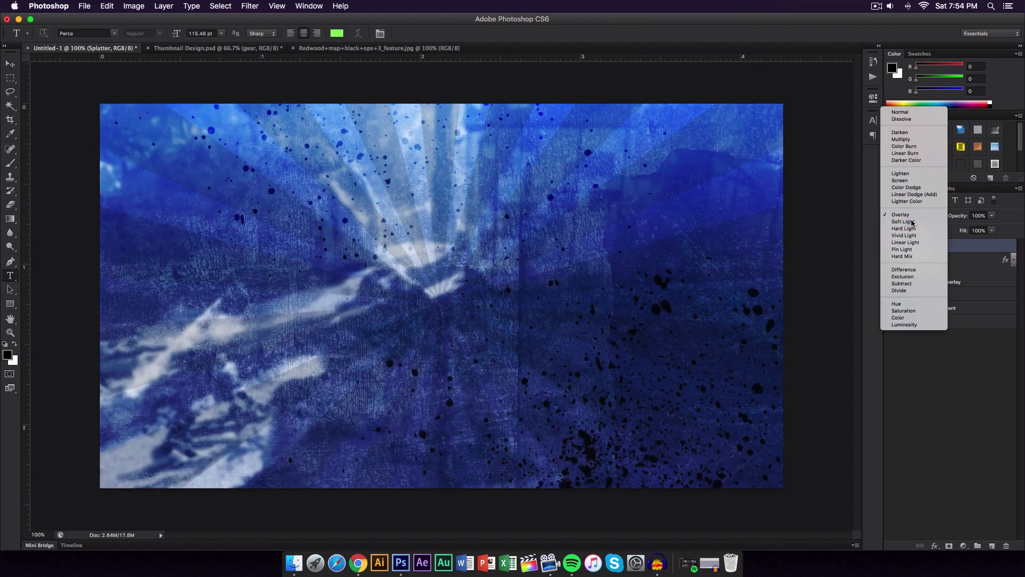
pyautogui.click(908, 216)
pyautogui.moveTo(961, 216); pyautogui.dragTo(954, 218)
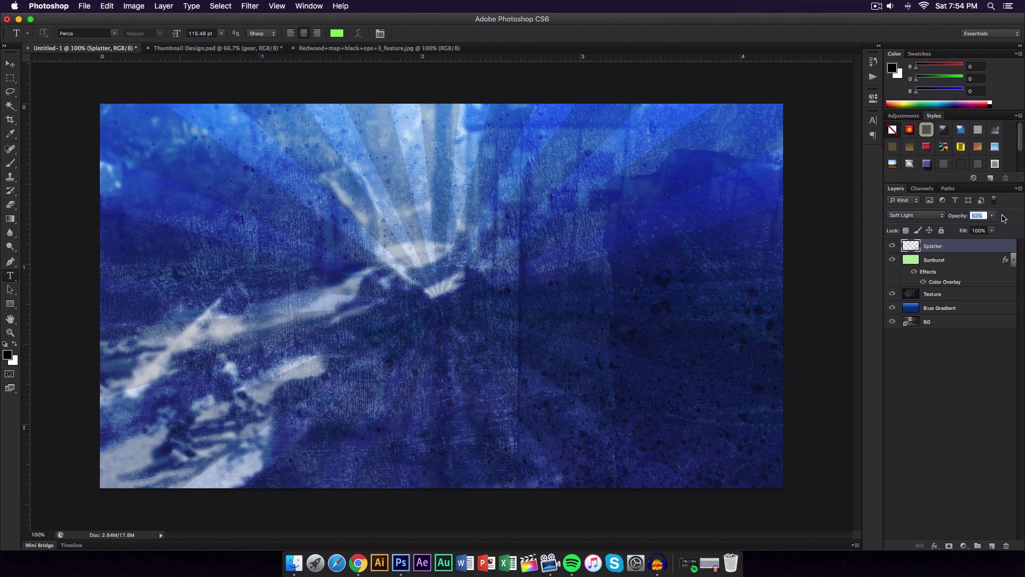
pyautogui.press('super+minus')
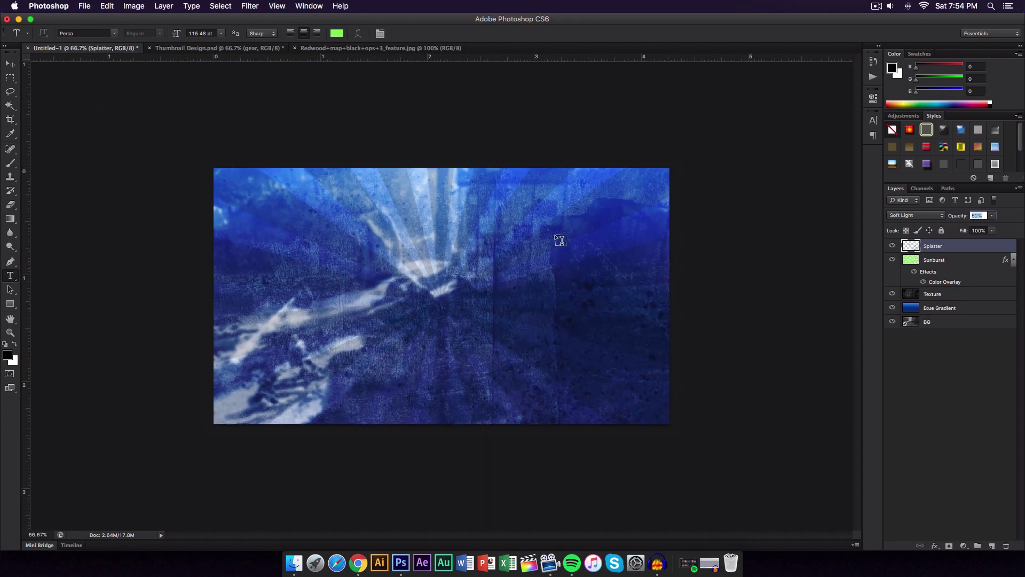
pyautogui.moveTo(956, 218); pyautogui.dragTo(961, 216)
# Step: Add the white text THUMBNAIL in the Perca font at about 34 pt in the canvas's upper left area
pyautogui.click(994, 545)
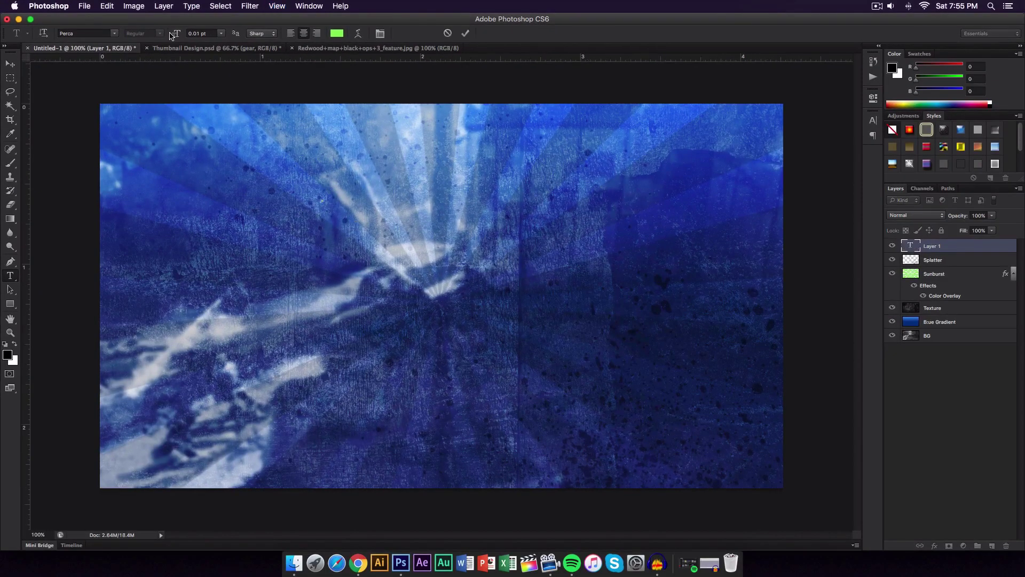
pyautogui.moveTo(176, 33); pyautogui.dragTo(191, 32)
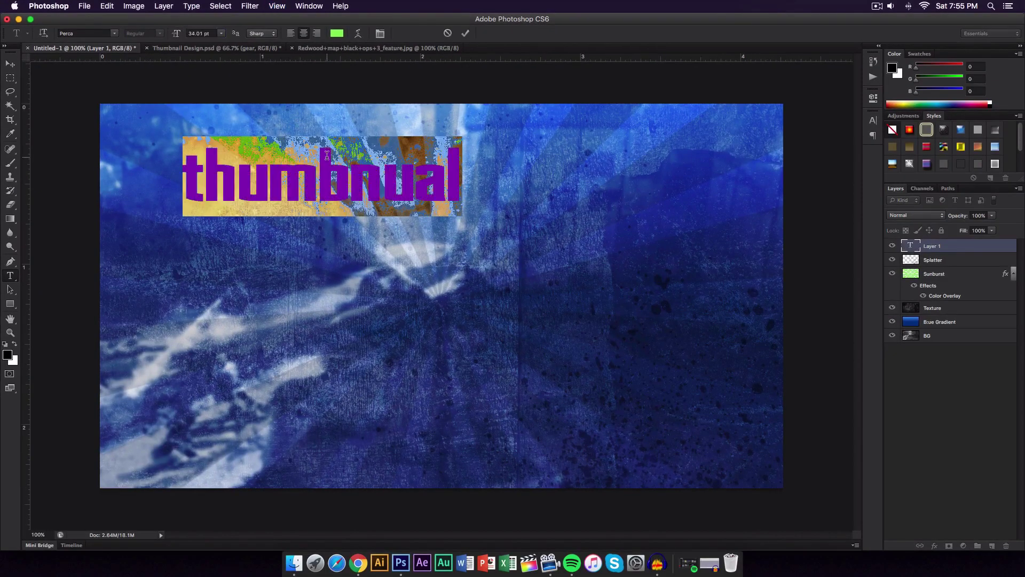
pyautogui.write('THUMBNAIL')
pyautogui.hotkey('ctrl', 'Return')
pyautogui.press('v')
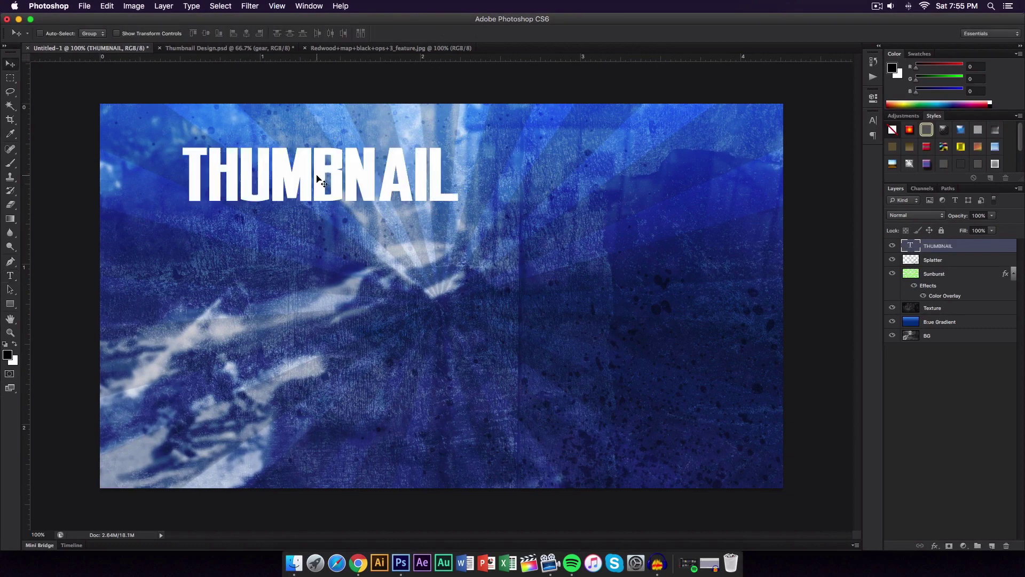
# Step: Duplicate the THUMBNAIL text directly below the original and change the copy's wording to TUTORIAL
pyautogui.moveTo(302, 176); pyautogui.dragTo(311, 233)
pyautogui.press('t')
pyautogui.click(332, 231)
pyautogui.hotkey('ctrl', 'a')
pyautogui.write('TUTORIAL')
pyautogui.hotkey('ctrl', 'Return')
pyautogui.press('v')
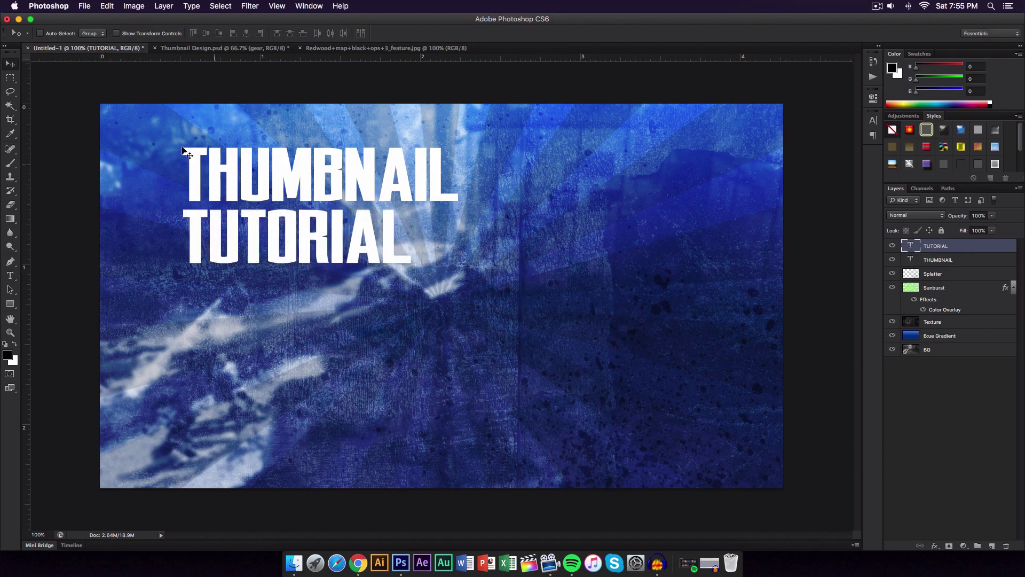
# Step: Scale the TUTORIAL text to about 122% so it matches the width of THUMBNAIL
pyautogui.press('super+t')
pyautogui.moveTo(415, 278); pyautogui.dragTo(465, 296)
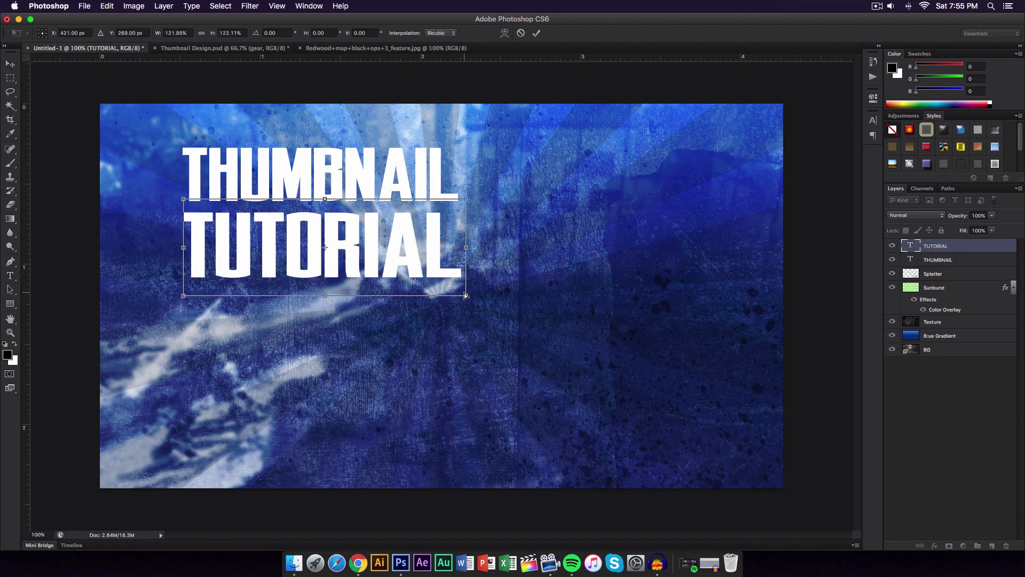
pyautogui.press('Return')
# Step: Select both text layers, move them to the right half of the canvas, and enlarge them together
pyautogui.hotkey('alt', 'shift', '[')
pyautogui.moveTo(339, 169); pyautogui.dragTo(656, 251)
pyautogui.moveTo(561, 283); pyautogui.dragTo(567, 284)
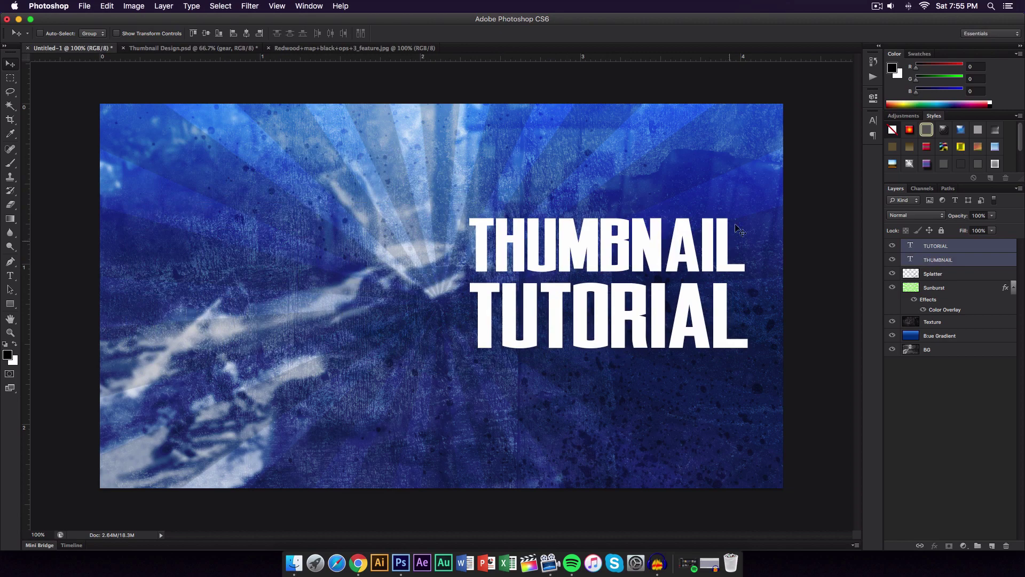
pyautogui.hotkey('ctrl', 't')
pyautogui.moveTo(748, 217); pyautogui.dragTo(786, 193)
pyautogui.moveTo(614, 283); pyautogui.dragTo(591, 281)
pyautogui.press('Return')
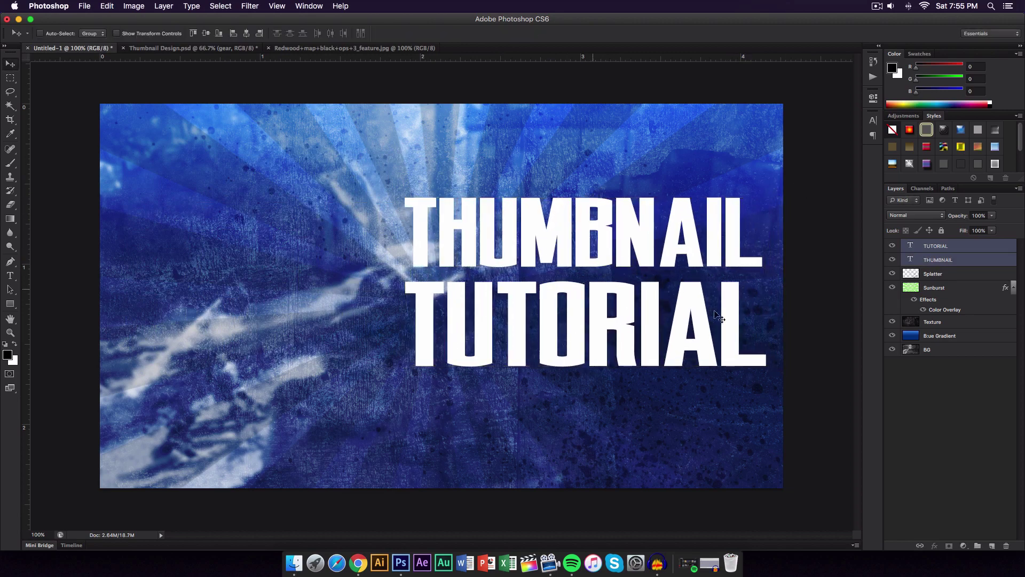
# Step: Apply the purple preset layer style to both text layers and change THUMBNAIL's Color Overlay to white
pyautogui.scroll(-2, 945, 167)
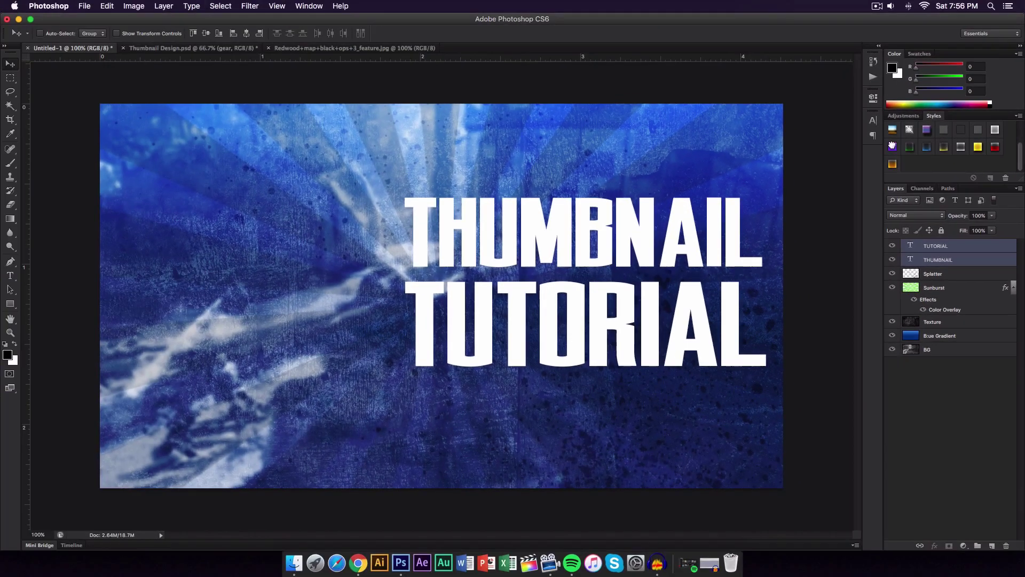
pyautogui.click(791, 157)
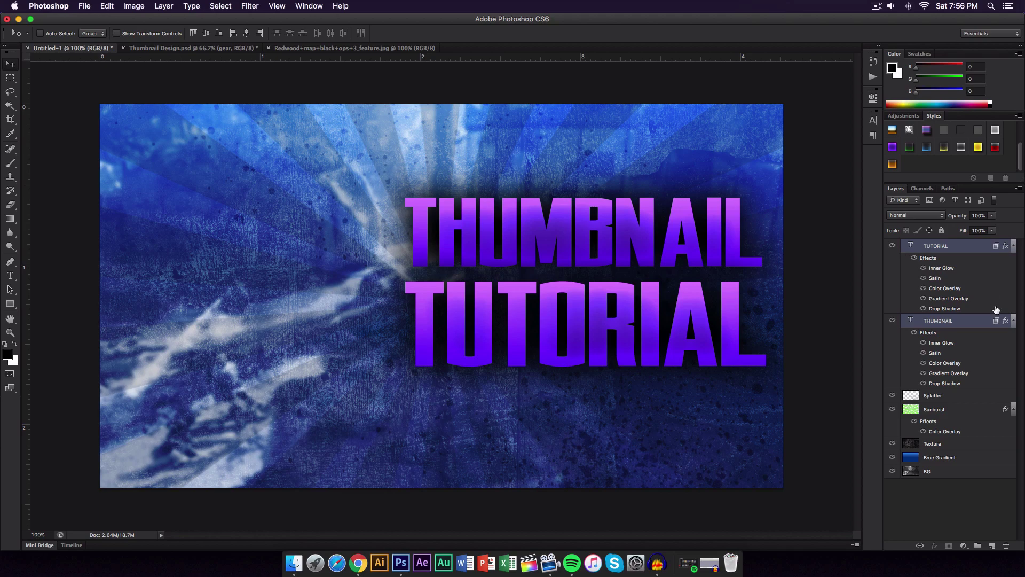
pyautogui.doubleClick(964, 322)
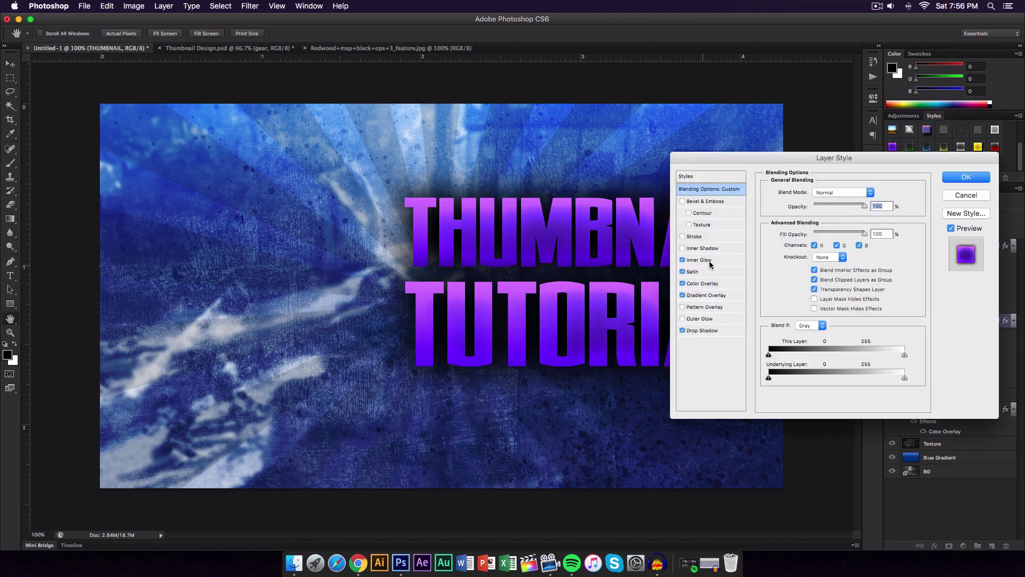
pyautogui.click(716, 286)
pyautogui.click(875, 193)
pyautogui.click(737, 212)
pyautogui.click(970, 206)
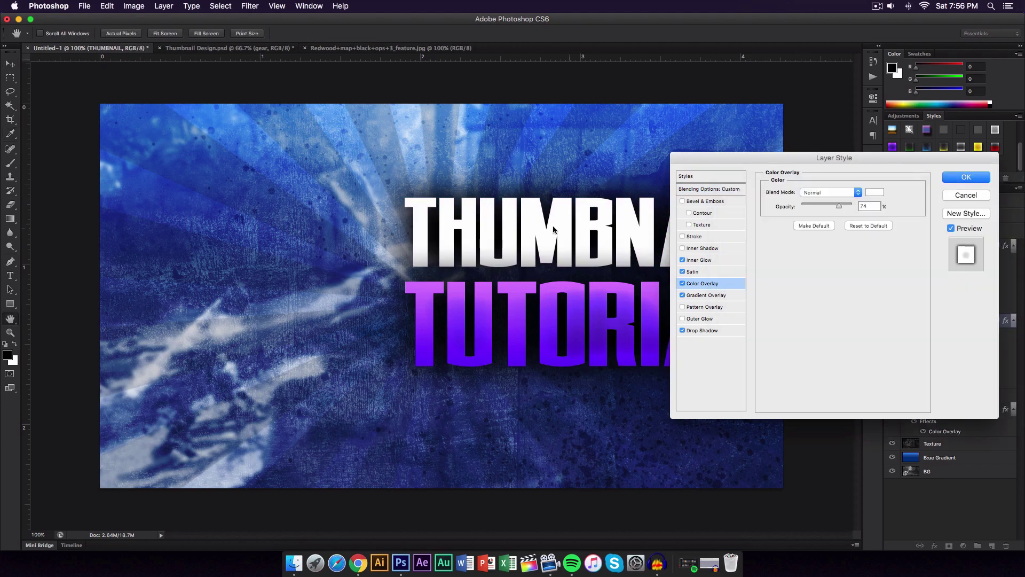
pyautogui.moveTo(782, 168); pyautogui.dragTo(761, 174)
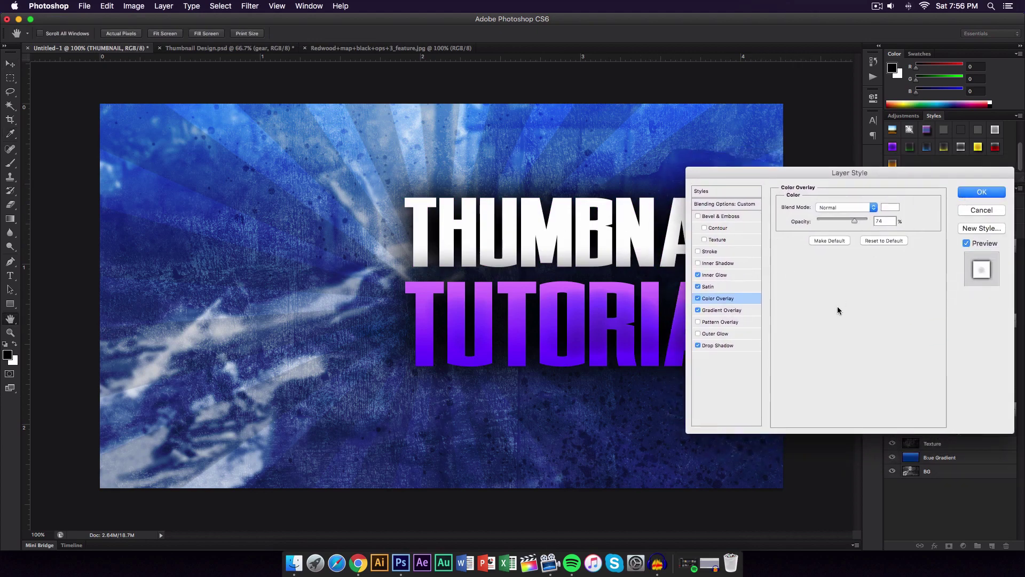
pyautogui.press('Return')
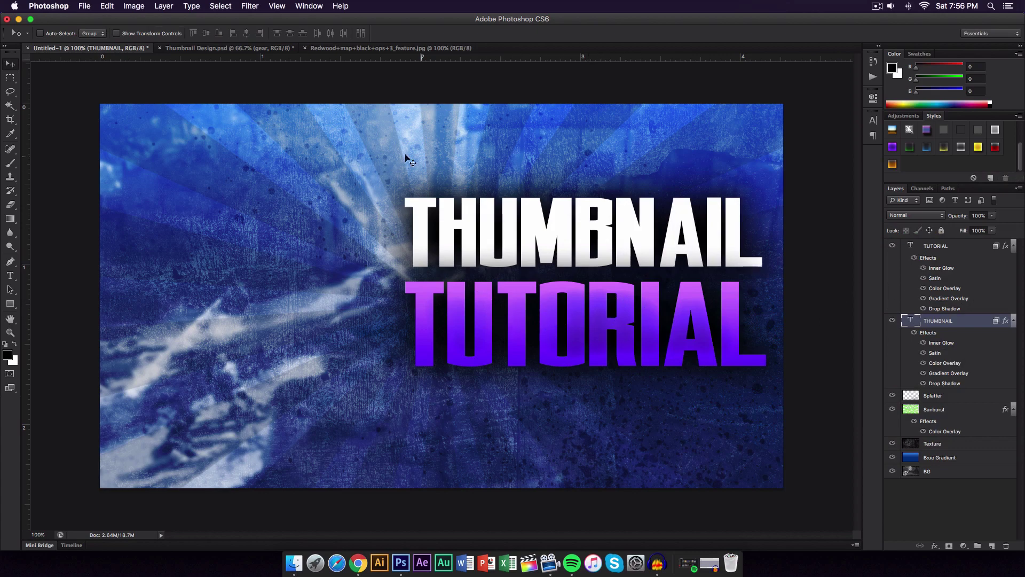
# Step: Open the Color Overlay settings of the TUTORIAL text layer's style
pyautogui.doubleClick(958, 251)
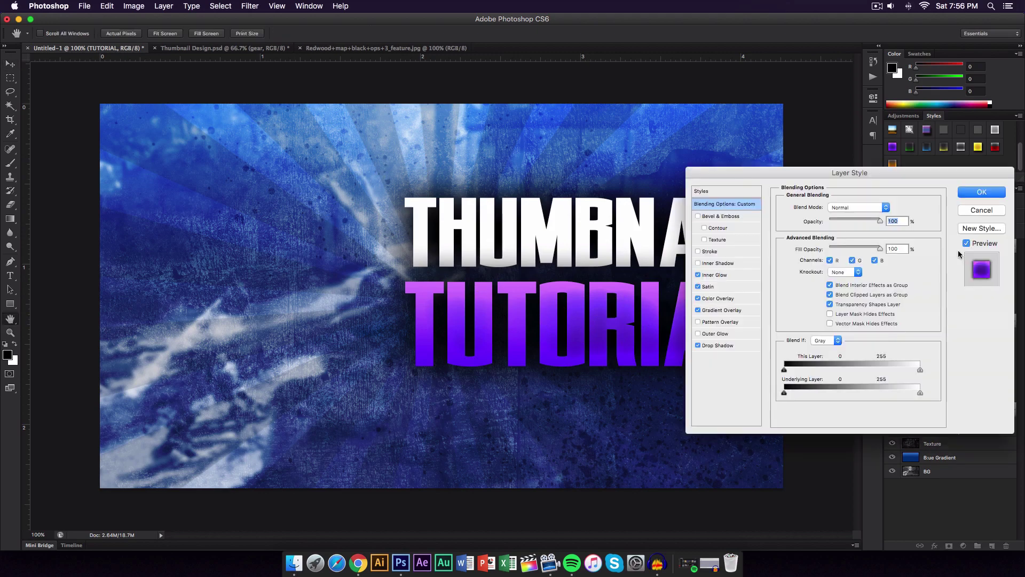
pyautogui.click(733, 300)
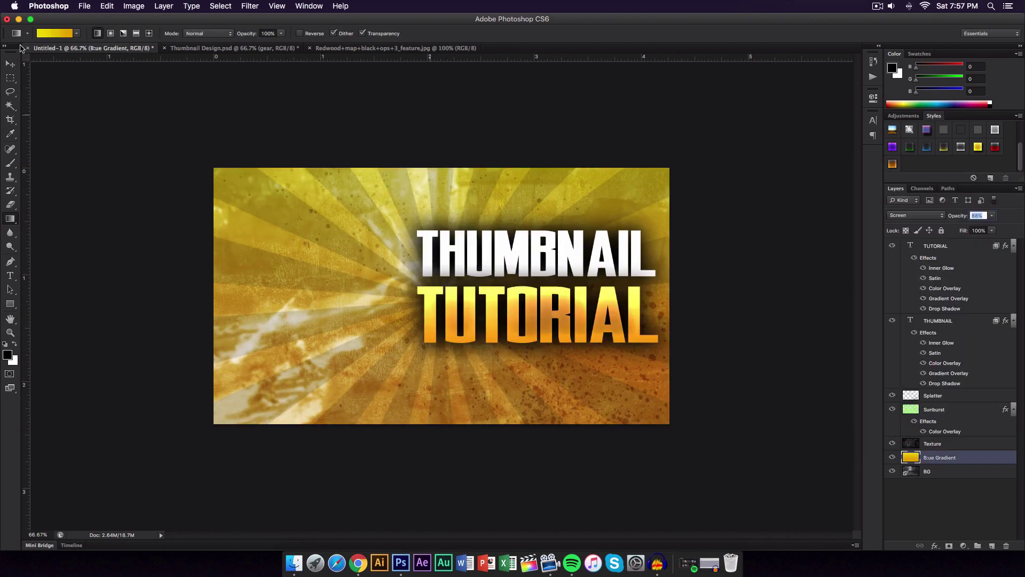
# Step: Recolour the Blue Gradient layer with an orange-to-red preset gradient drawn vertically, with the red toward the canvas top
pyautogui.click(41, 33)
pyautogui.click(587, 156)
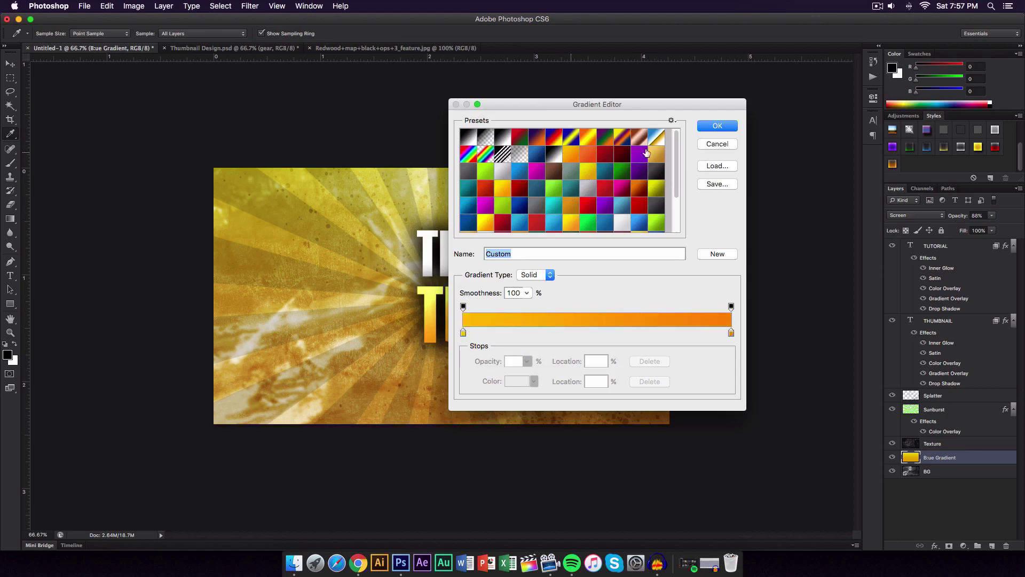
pyautogui.click(717, 126)
pyautogui.moveTo(463, 134); pyautogui.dragTo(461, 441)
pyautogui.moveTo(436, 249); pyautogui.dragTo(436, 440)
pyautogui.moveTo(439, 285); pyautogui.dragTo(440, 113)
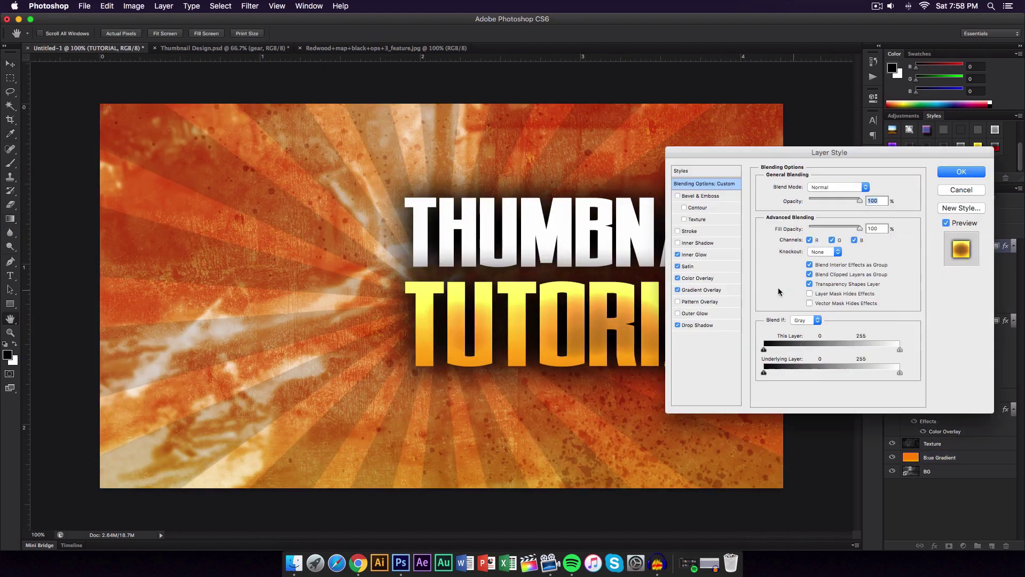
# Step: Set the TUTORIAL text's Color Overlay to a dark orange, about #bc5800
pyautogui.click(696, 278)
pyautogui.click(869, 187)
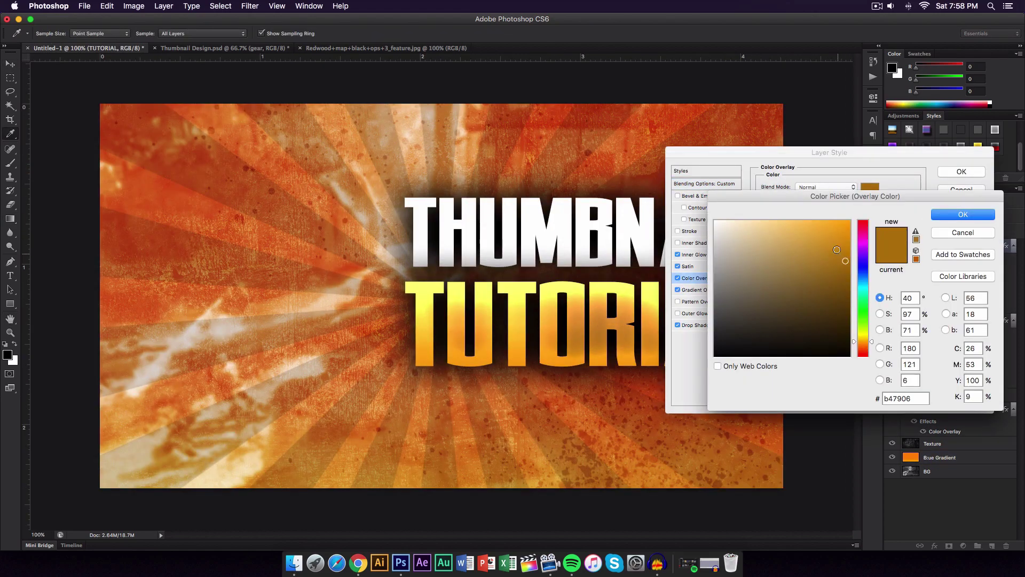
pyautogui.click(863, 348)
pyautogui.moveTo(823, 258); pyautogui.dragTo(844, 246)
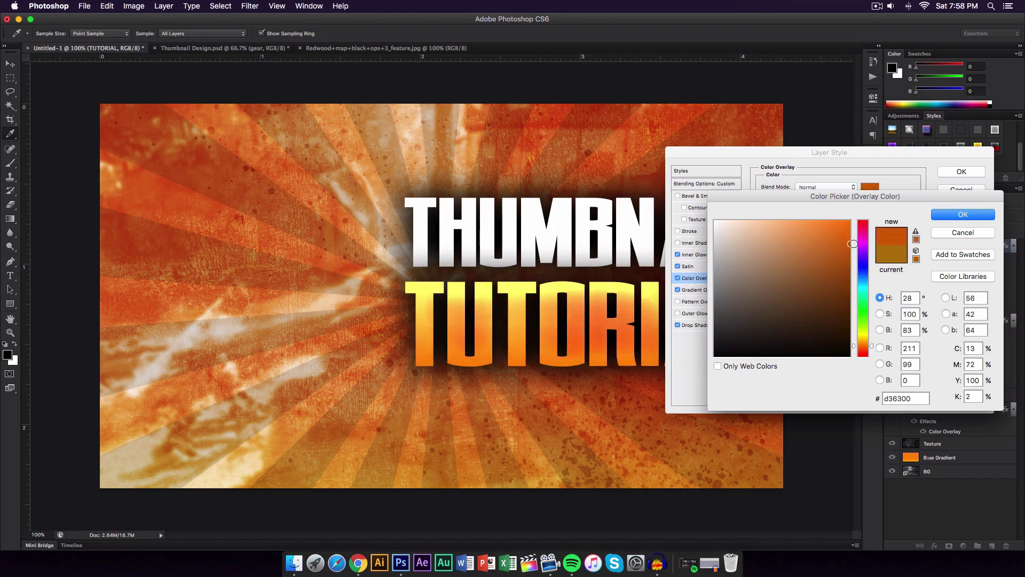
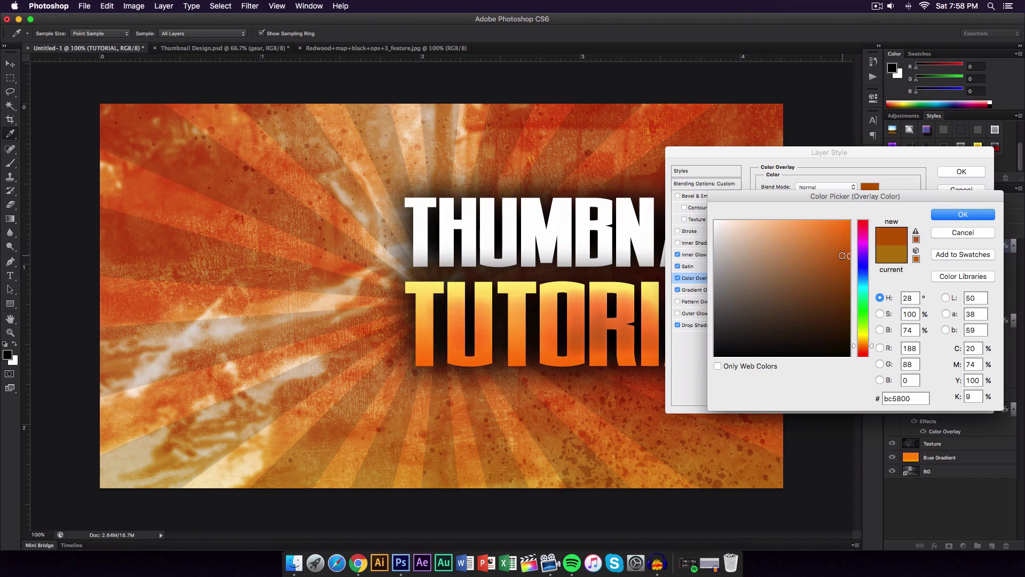
pyautogui.moveTo(842, 255); pyautogui.dragTo(843, 256)
pyautogui.press('Return')
pyautogui.press('Return')
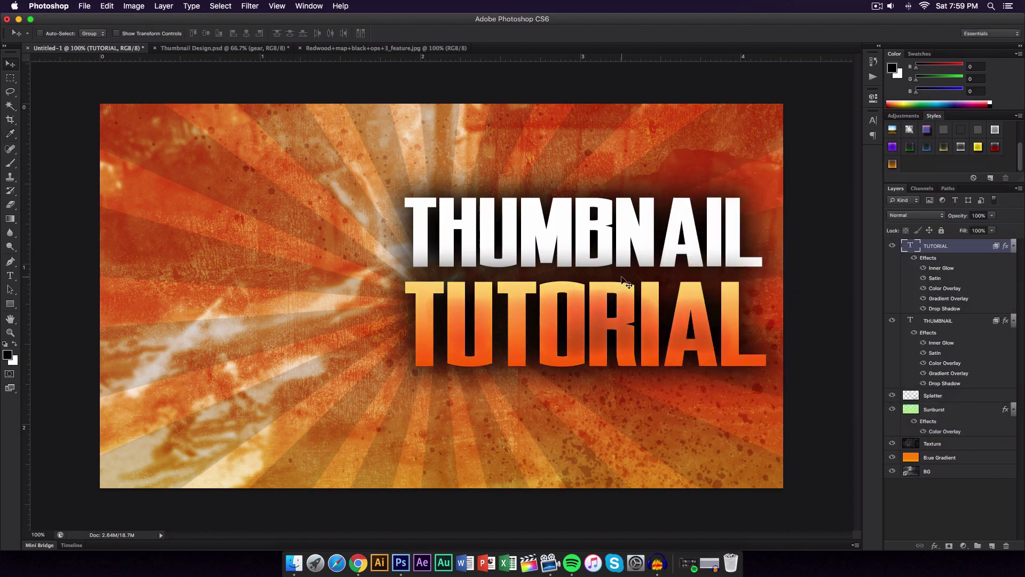
# Step: Merge the TUTORIAL and THUMBNAIL text layers into a single layer
pyautogui.press('super+minus')
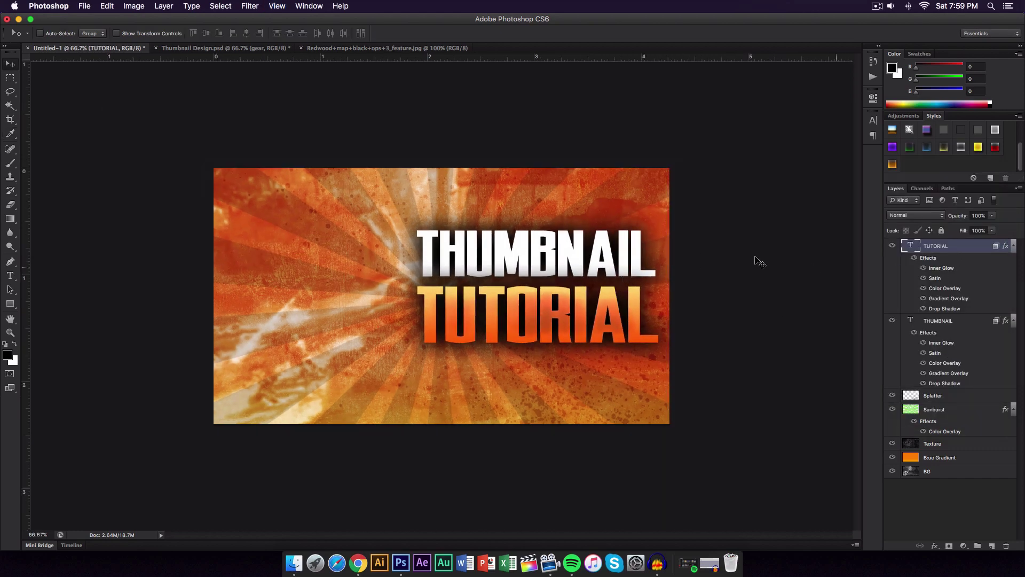
pyautogui.press('super+plus')
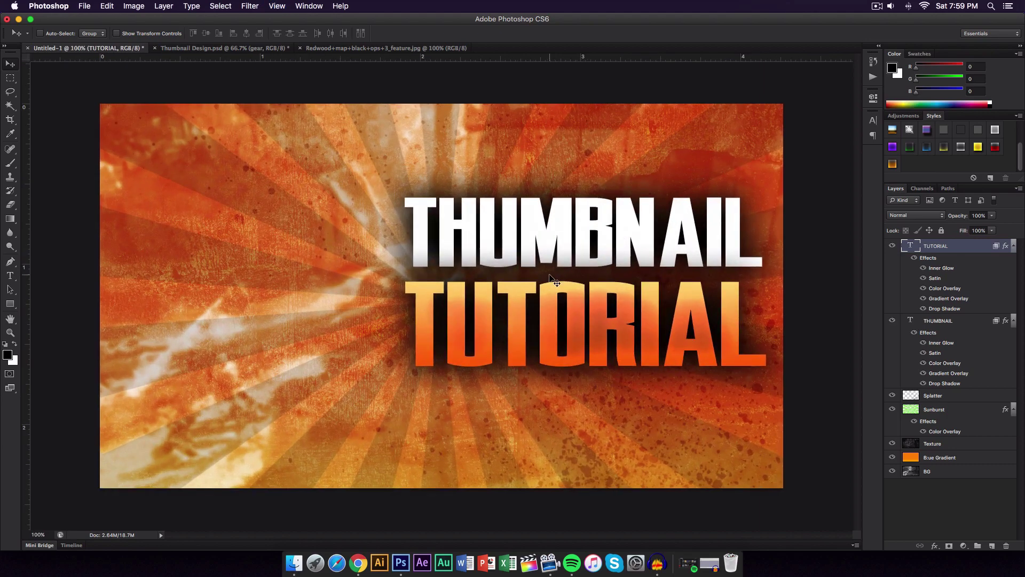
pyautogui.keyDown('shift'); pyautogui.click(967, 321); pyautogui.keyUp('shift')
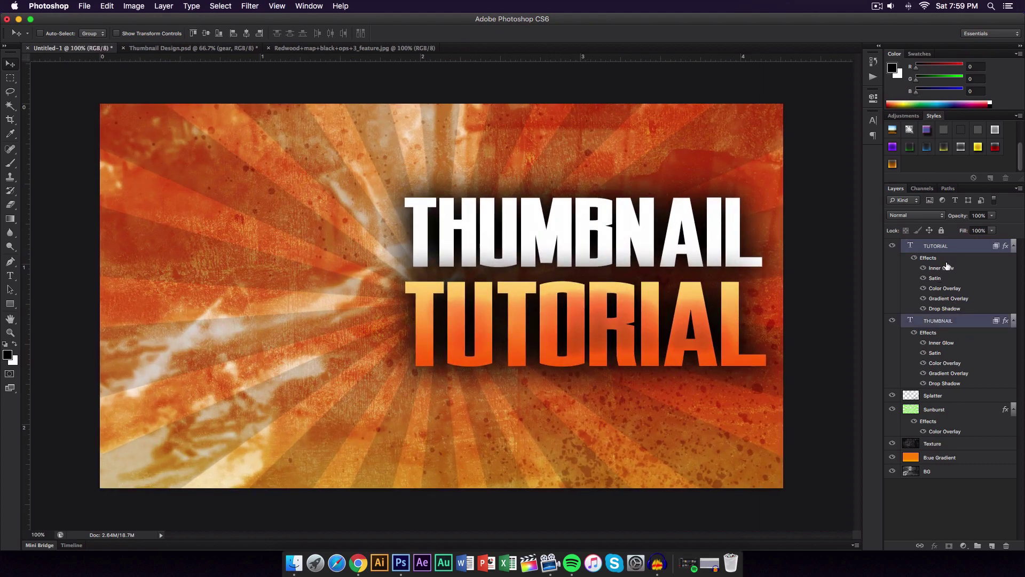
pyautogui.press('super+e')
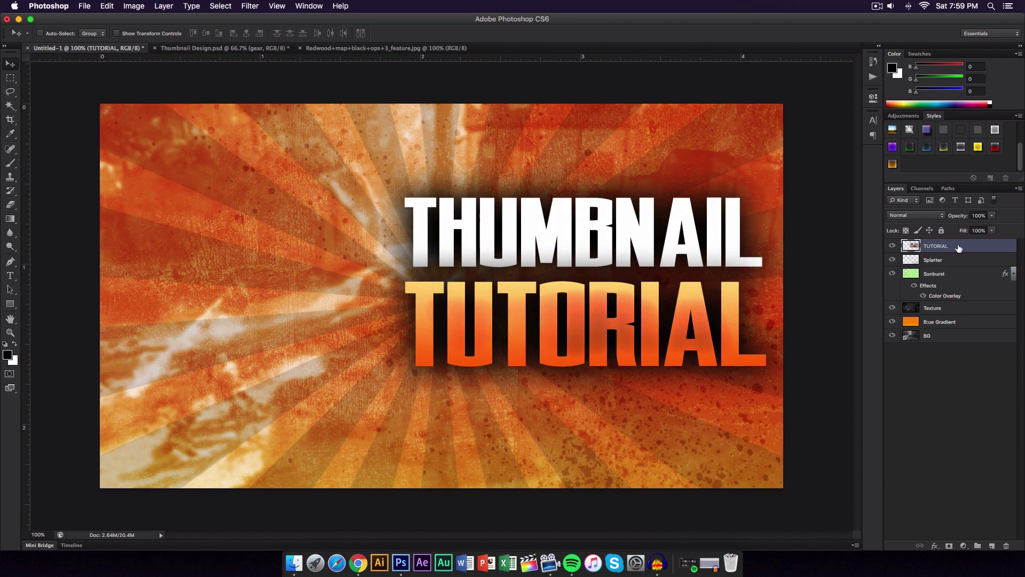
# Step: Distort the merged text with a Perspective transform, slightly narrowing its left edge and its upper edge
pyautogui.press('super+t')
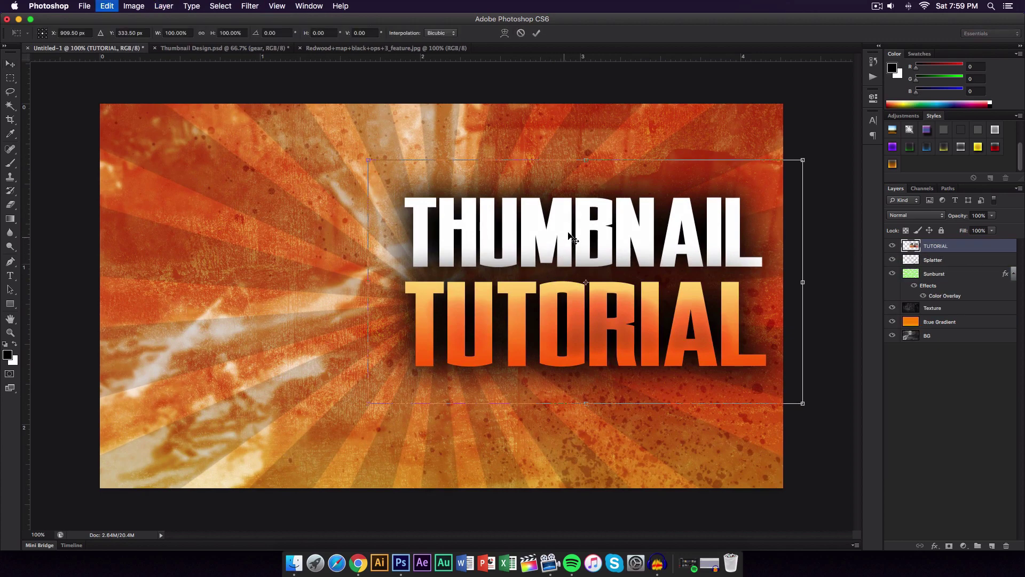
pyautogui.rightClick(666, 258)
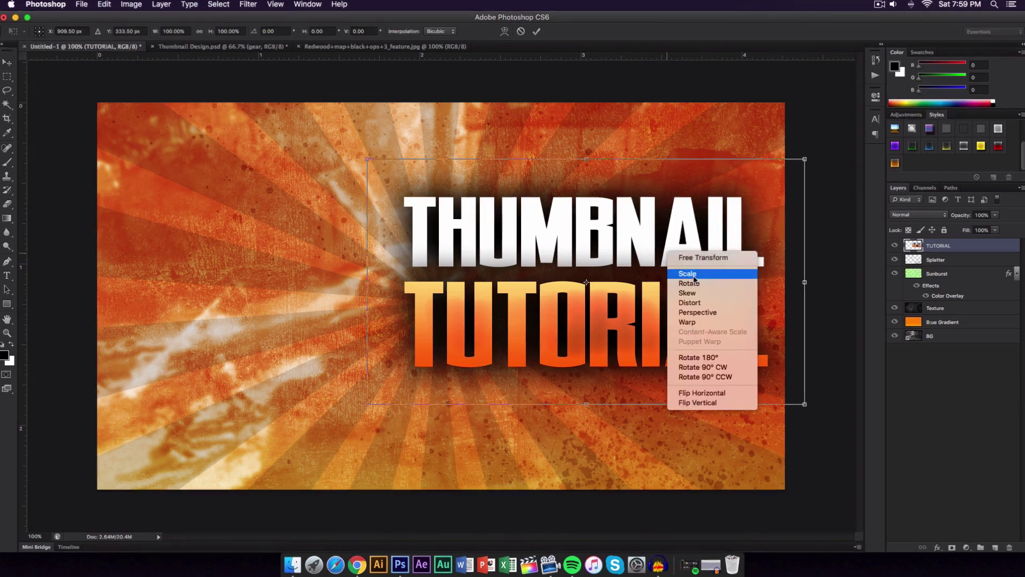
pyautogui.click(673, 314)
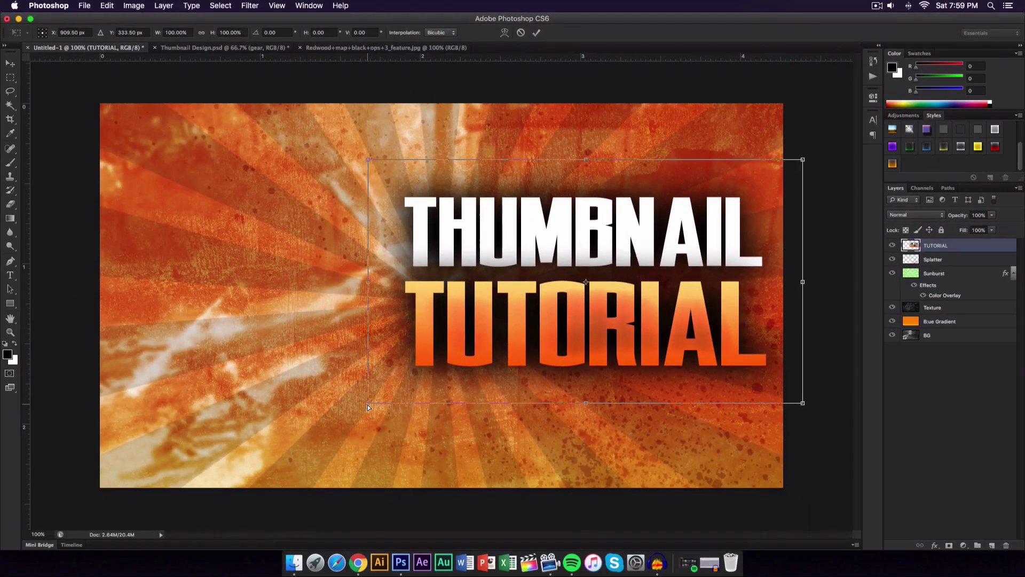
pyautogui.moveTo(265, 484); pyautogui.dragTo(268, 462)
pyautogui.moveTo(369, 391); pyautogui.dragTo(368, 394)
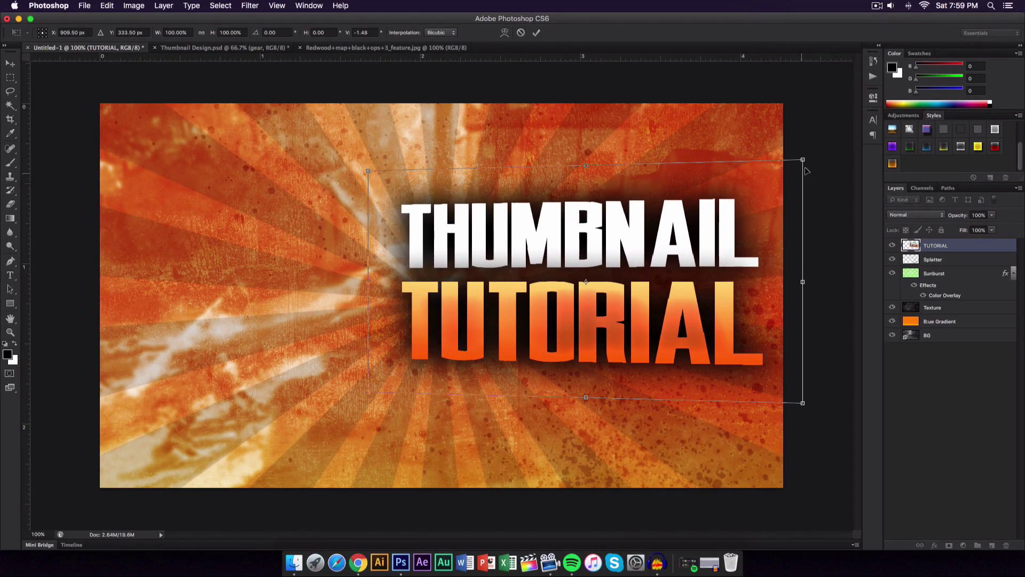
pyautogui.moveTo(803, 160)
pyautogui.mouseDown()
pyautogui.moveTo(822, 162)
pyautogui.moveTo(788, 160)
pyautogui.mouseUp()
pyautogui.moveTo(370, 394); pyautogui.dragTo(370, 393)
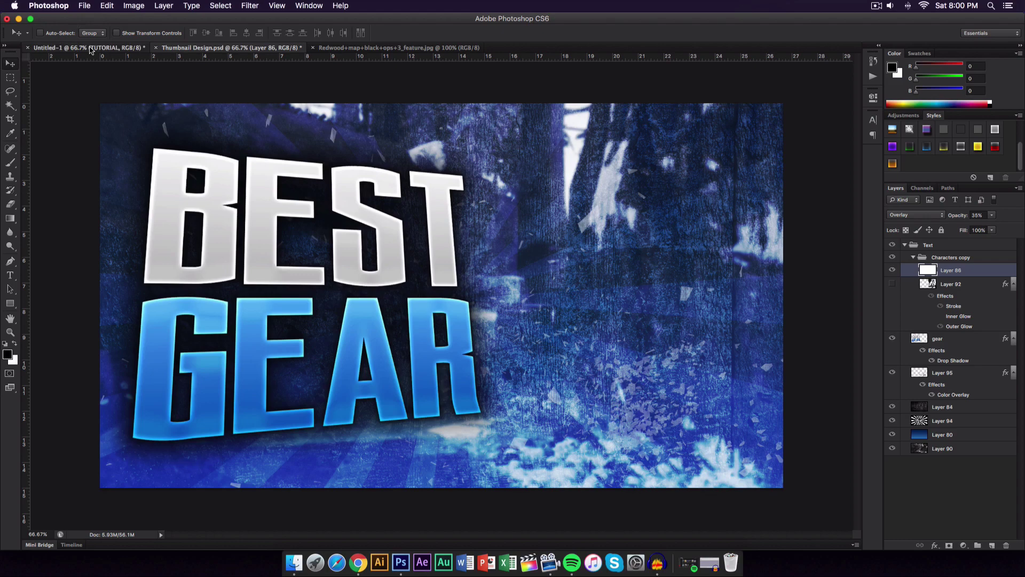
# Step: Copy the entire armoured character image from Fallout3.png and paste it into the Untitled-1 thumbnail document
pyautogui.click(91, 50)
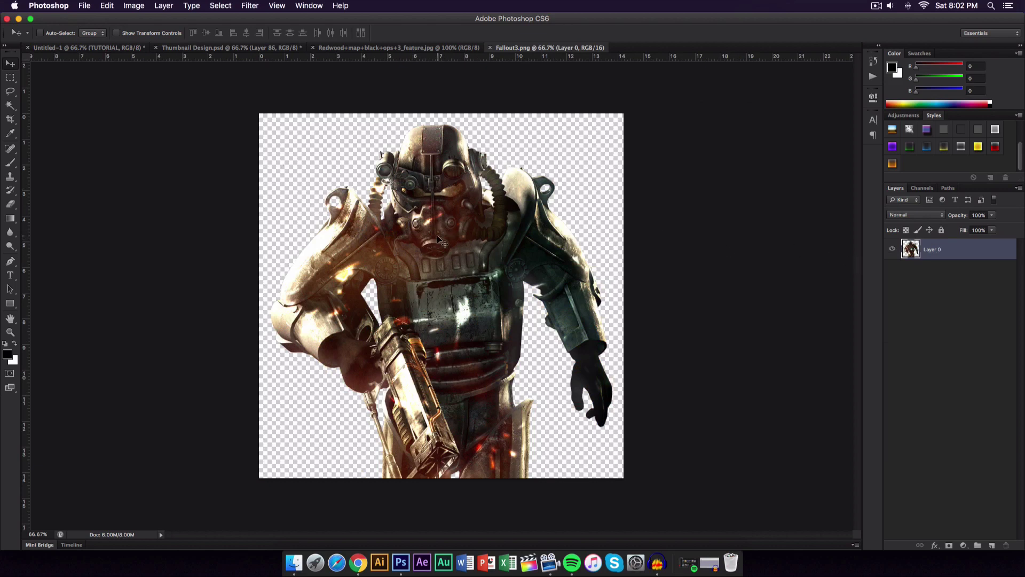
pyautogui.press('super+a')
pyautogui.press('super+c')
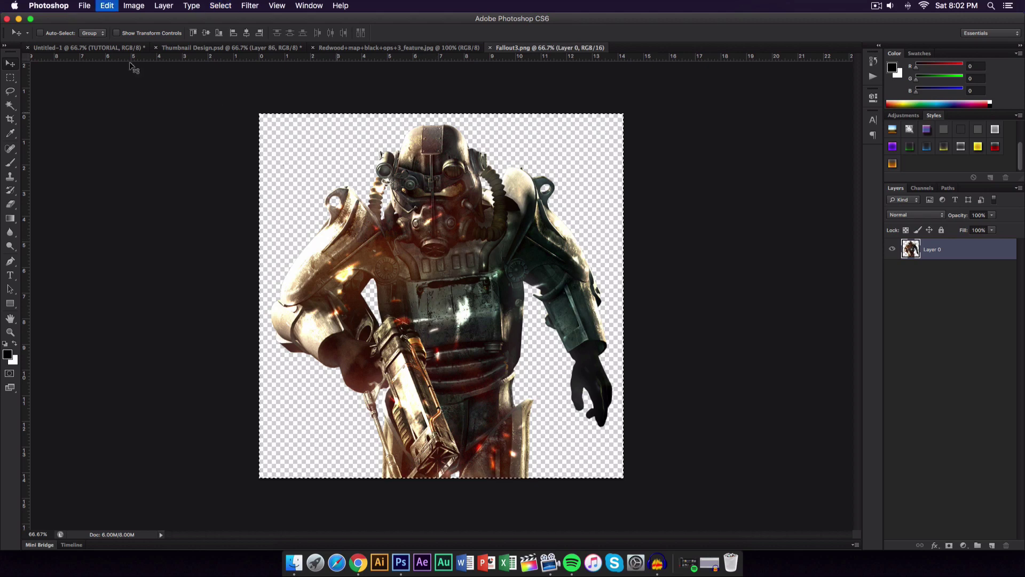
pyautogui.click(123, 48)
pyautogui.press('super+v')
# Step: Scale the pasted character to about 80% and position it on the left side of the canvas
pyautogui.press('super+t')
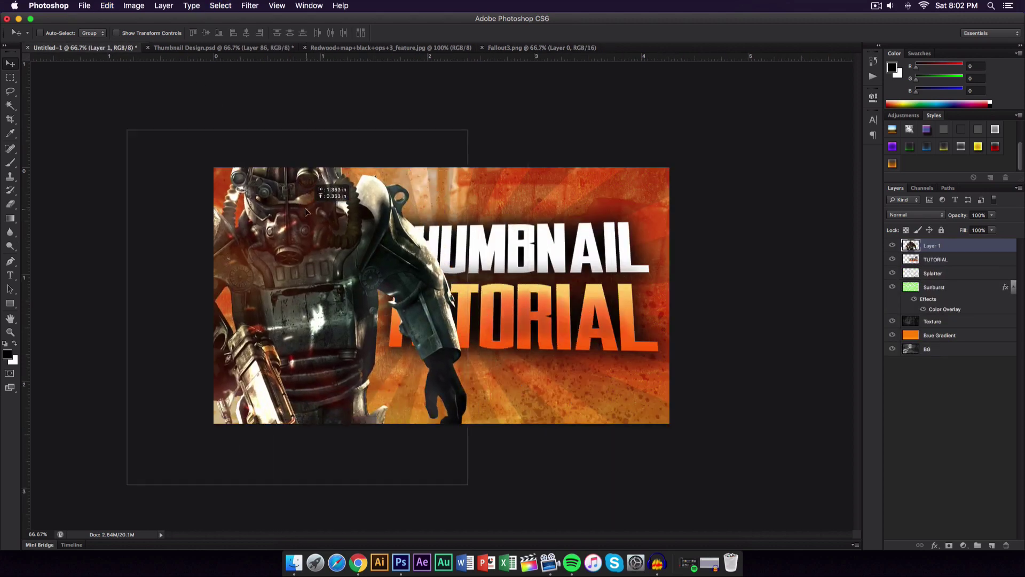
pyautogui.moveTo(461, 151)
pyautogui.mouseDown()
pyautogui.moveTo(491, 158)
pyautogui.moveTo(488, 142)
pyautogui.moveTo(463, 170)
pyautogui.mouseUp()
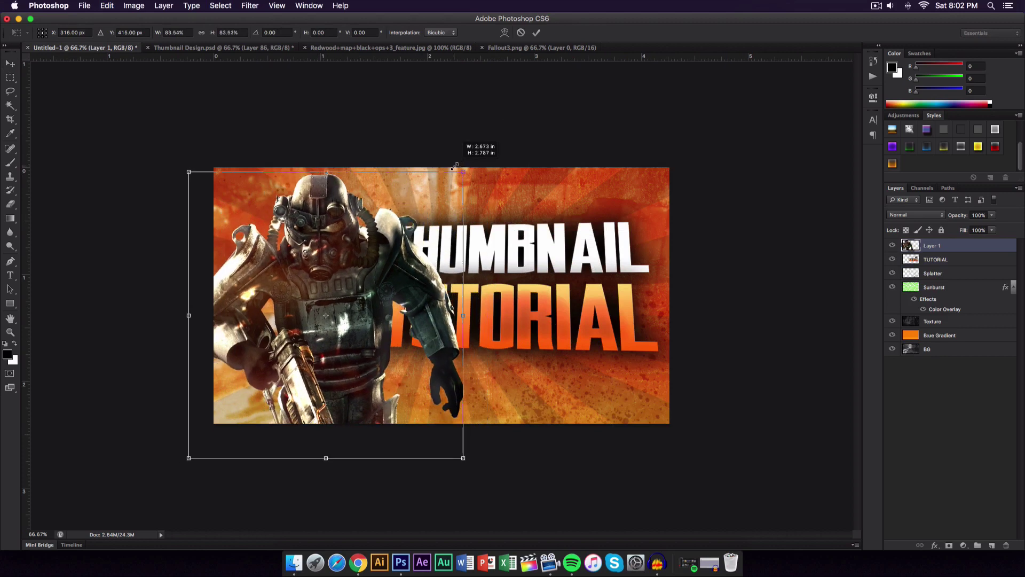
pyautogui.moveTo(346, 228)
pyautogui.mouseDown()
pyautogui.moveTo(360, 223)
pyautogui.moveTo(344, 220)
pyautogui.mouseUp()
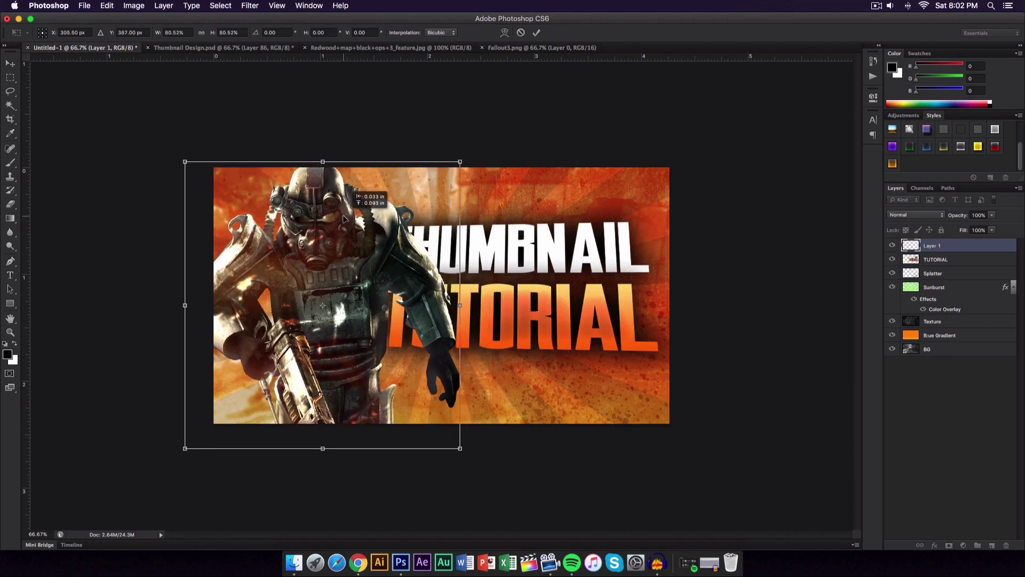
pyautogui.press('Return')
# Step: Move the character layer below the TUTORIAL layer and rename it Game Character
pyautogui.moveTo(942, 246); pyautogui.dragTo(963, 263)
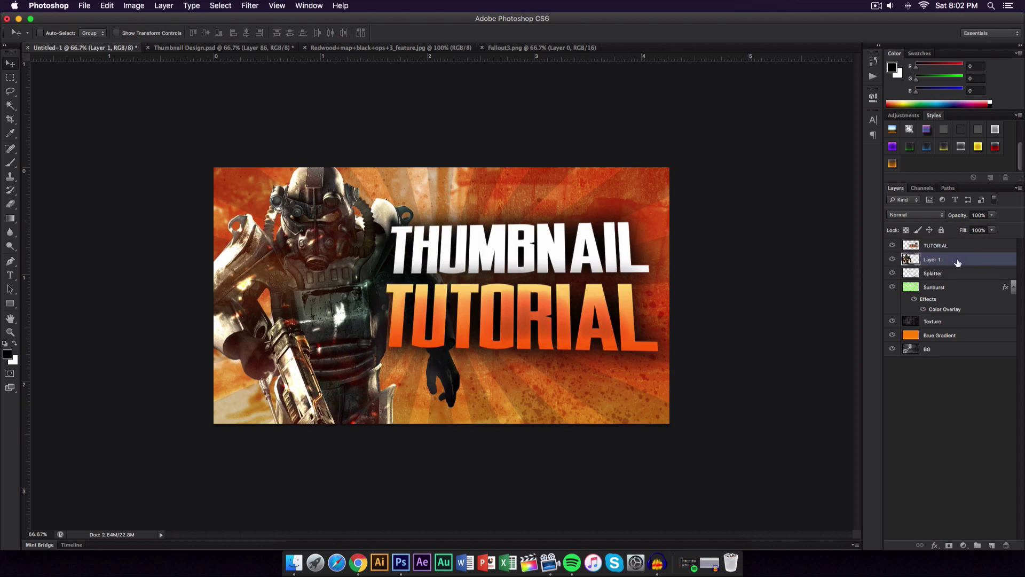
pyautogui.doubleClick(936, 260)
pyautogui.write('Character')
pyautogui.press('Return')
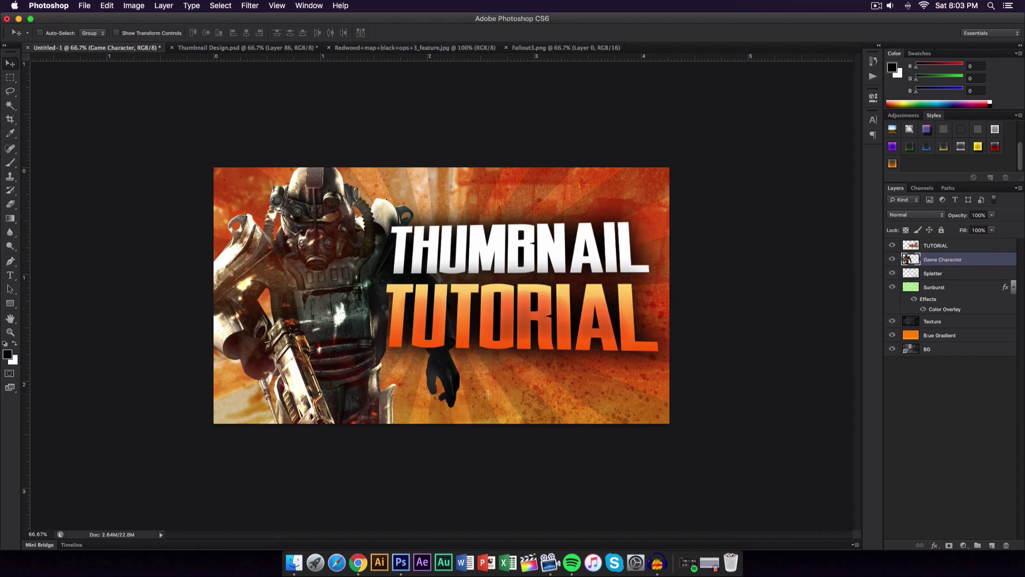
# Step: Add a drop shadow to the Game Character layer with distance about 15 px, spread 22% and size 81 px
pyautogui.doubleClick(987, 260)
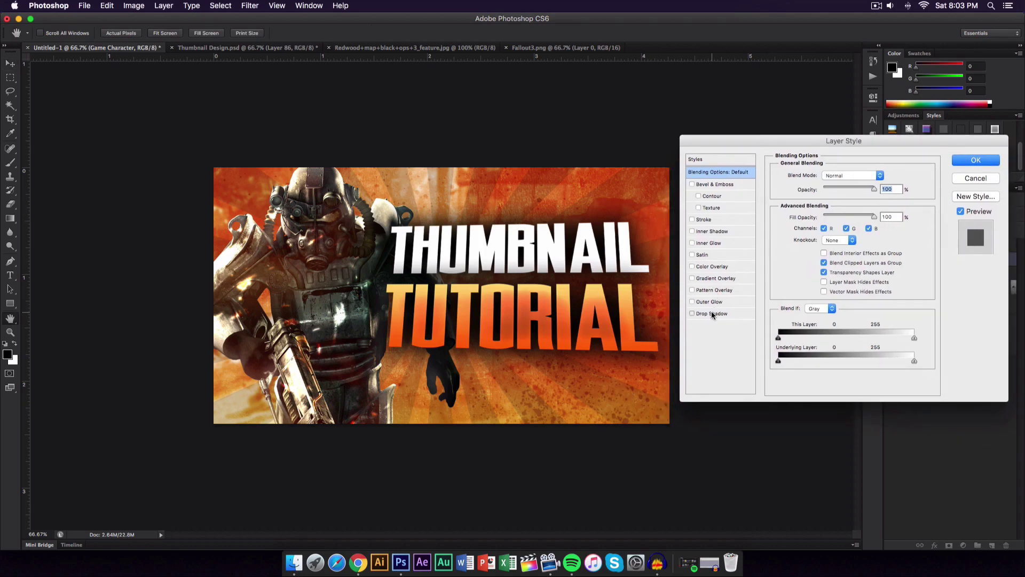
pyautogui.click(712, 314)
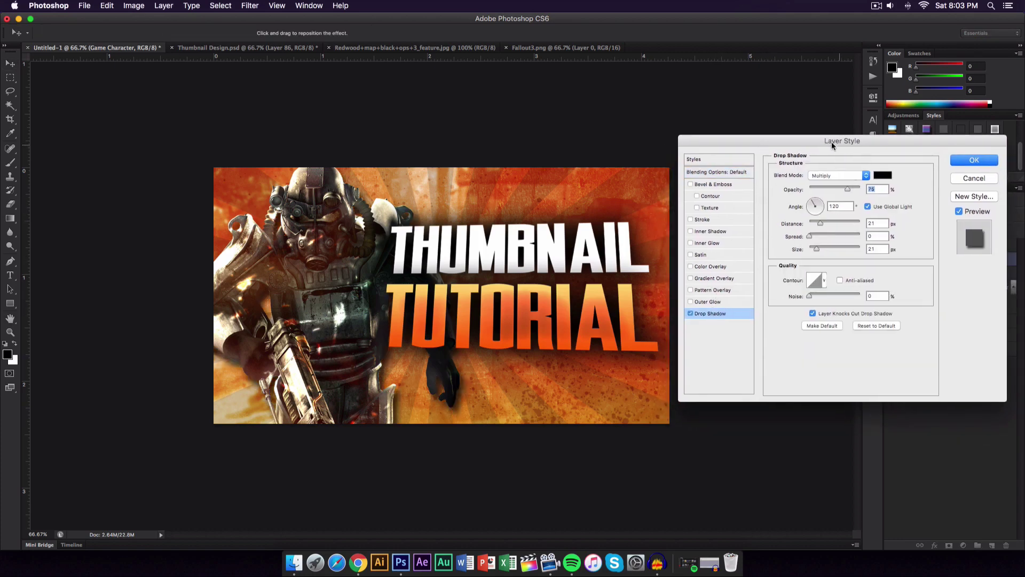
pyautogui.moveTo(936, 144); pyautogui.dragTo(812, 139)
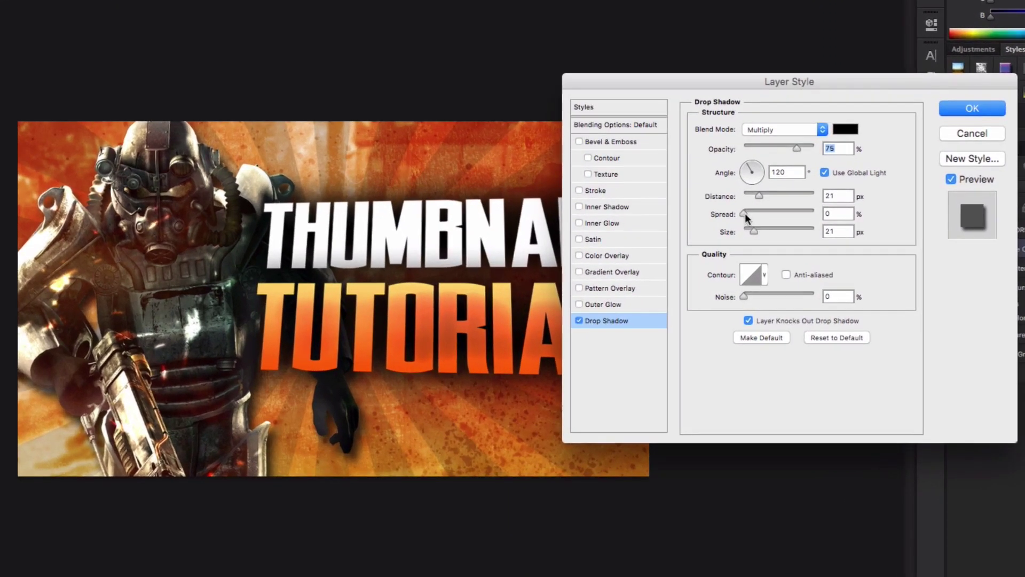
pyautogui.moveTo(737, 234); pyautogui.dragTo(770, 227)
pyautogui.moveTo(756, 191); pyautogui.dragTo(754, 191)
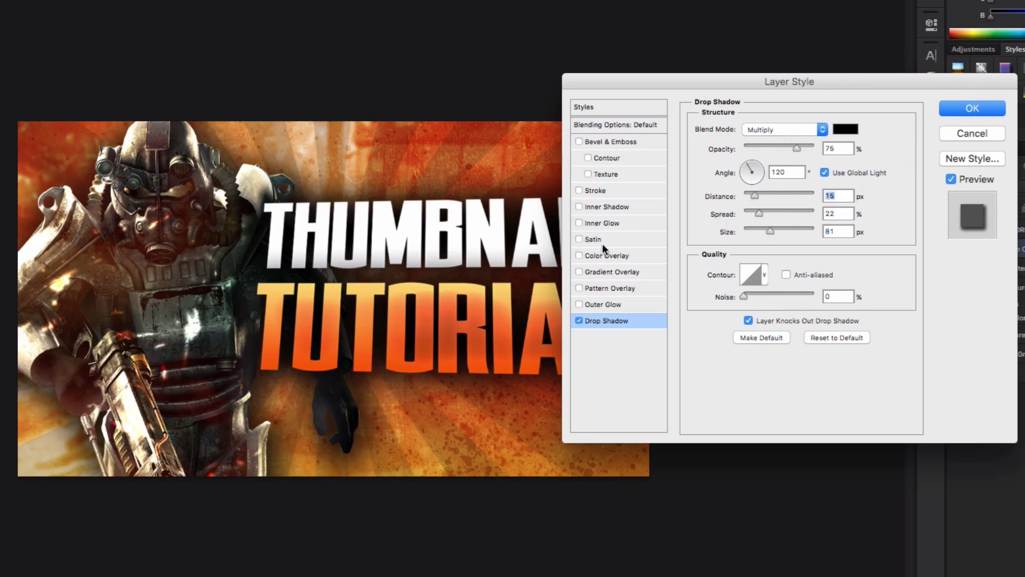
# Step: Add a stroke to the Game Character layer in orange #ff8537, sampled from the TUTORIAL text
pyautogui.click(619, 125)
pyautogui.click(582, 190)
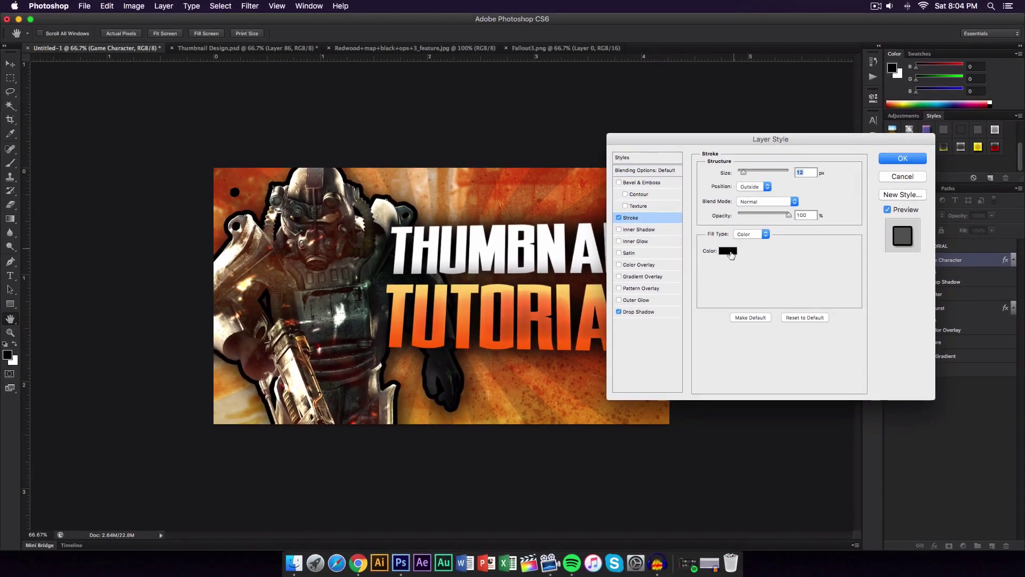
pyautogui.click(729, 251)
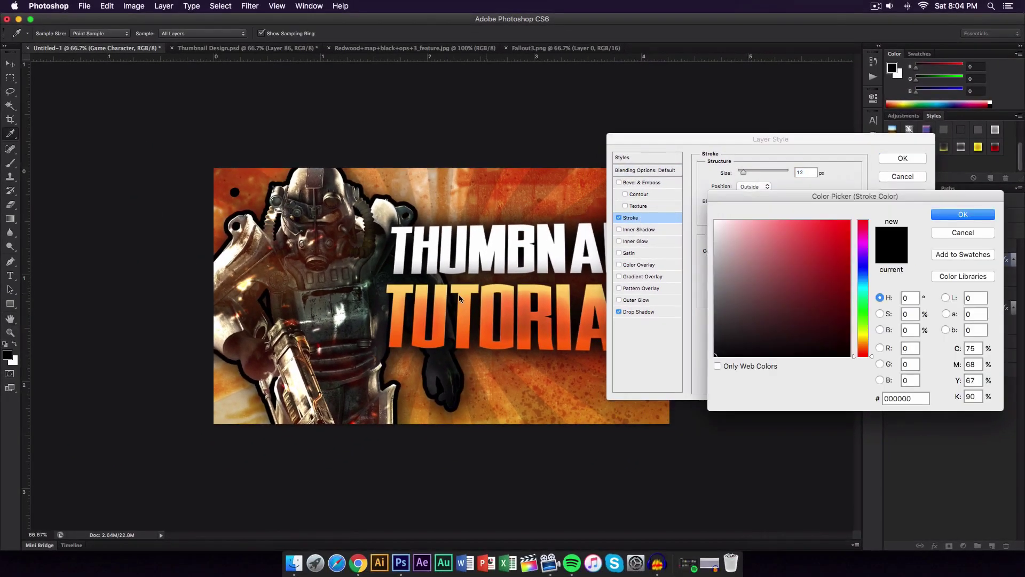
pyautogui.click(493, 325)
pyautogui.moveTo(492, 324); pyautogui.dragTo(491, 309)
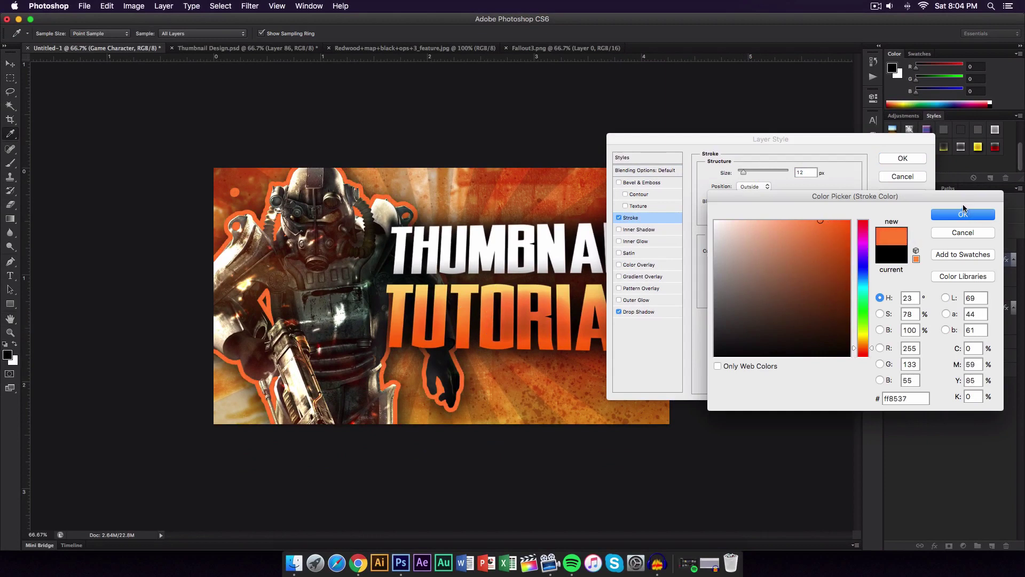
pyautogui.click(946, 218)
# Step: Try Multiply blending at about 8% opacity on the character's stroke
pyautogui.click(767, 201)
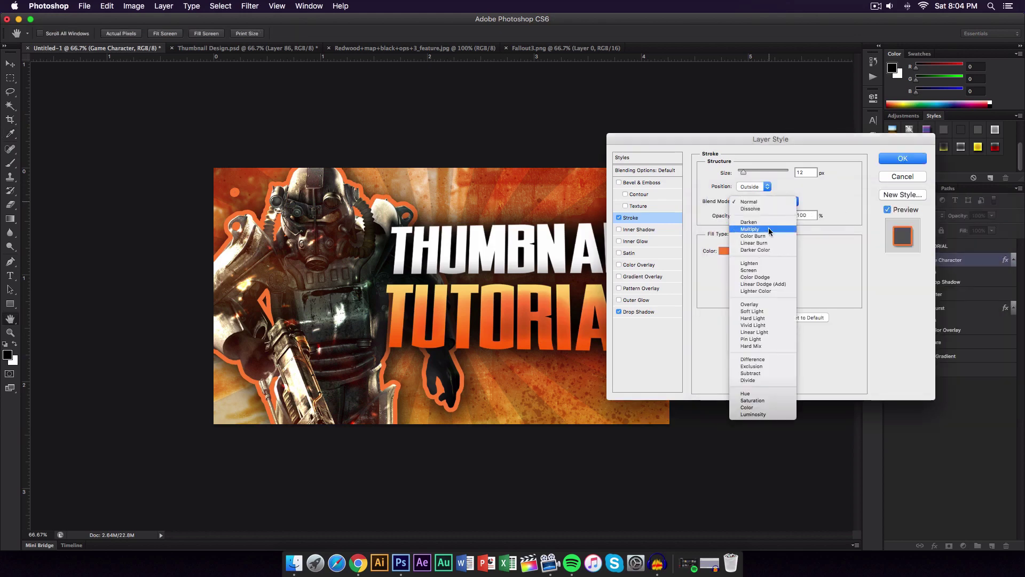
pyautogui.click(768, 226)
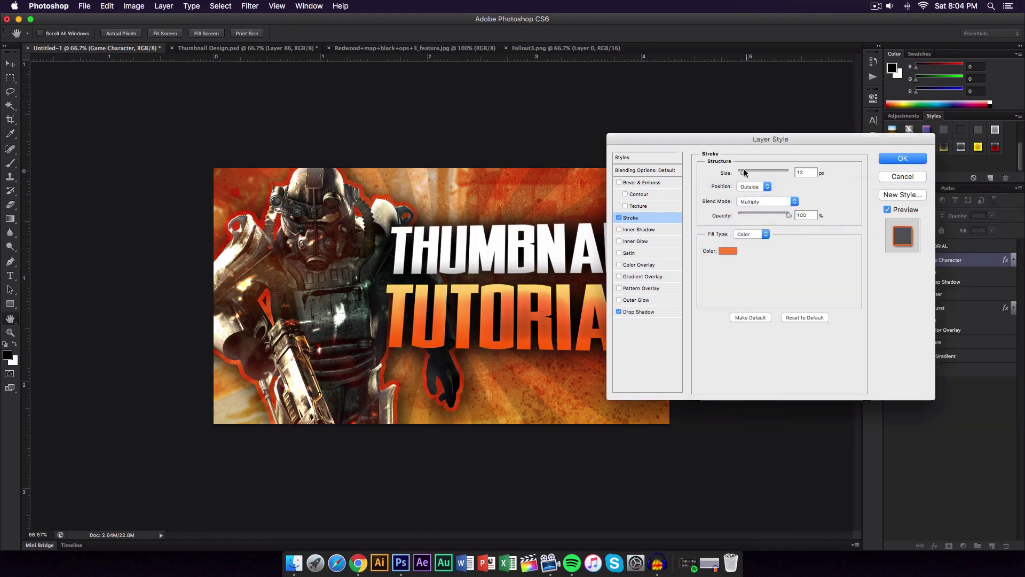
pyautogui.click(749, 214)
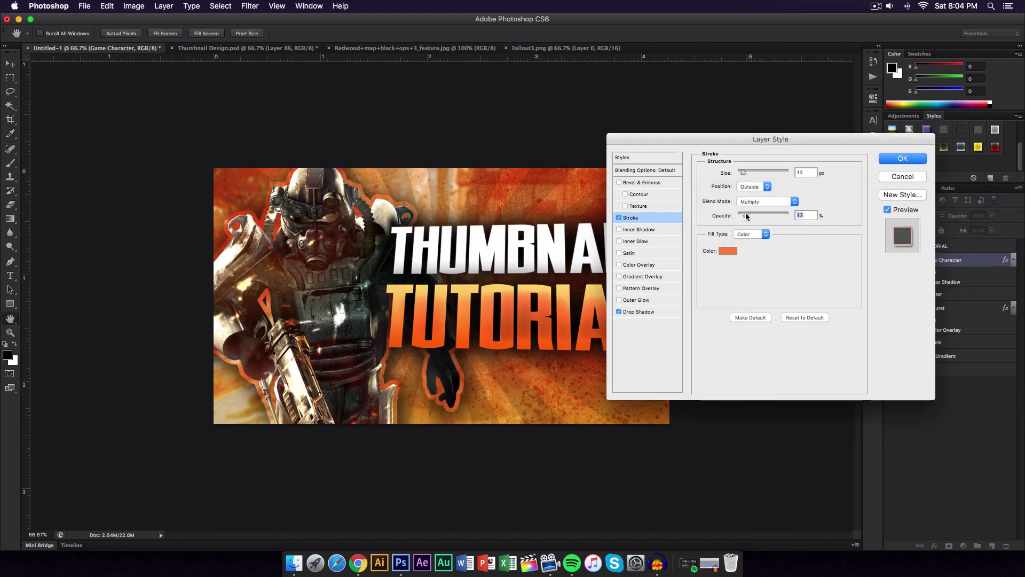
pyautogui.moveTo(746, 216); pyautogui.dragTo(744, 215)
pyautogui.click(753, 201)
pyautogui.click(813, 185)
# Step: Set the character's stroke to 8 px with Screen blend mode and about 19% opacity, and apply the layer style
pyautogui.moveTo(743, 172); pyautogui.dragTo(742, 174)
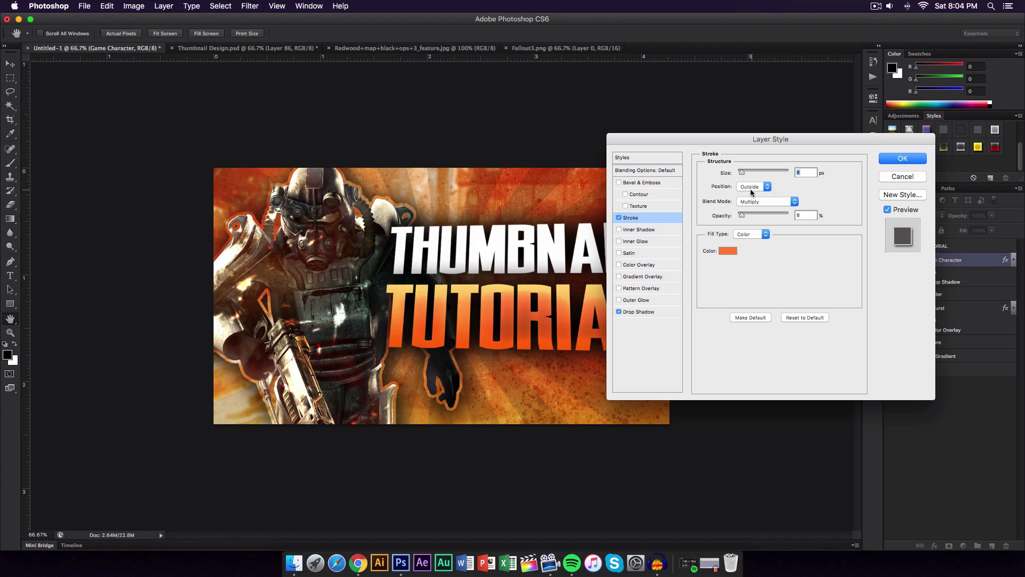
pyautogui.click(751, 192)
pyautogui.click(752, 187)
pyautogui.click(763, 202)
pyautogui.click(765, 241)
pyautogui.moveTo(742, 215); pyautogui.dragTo(750, 216)
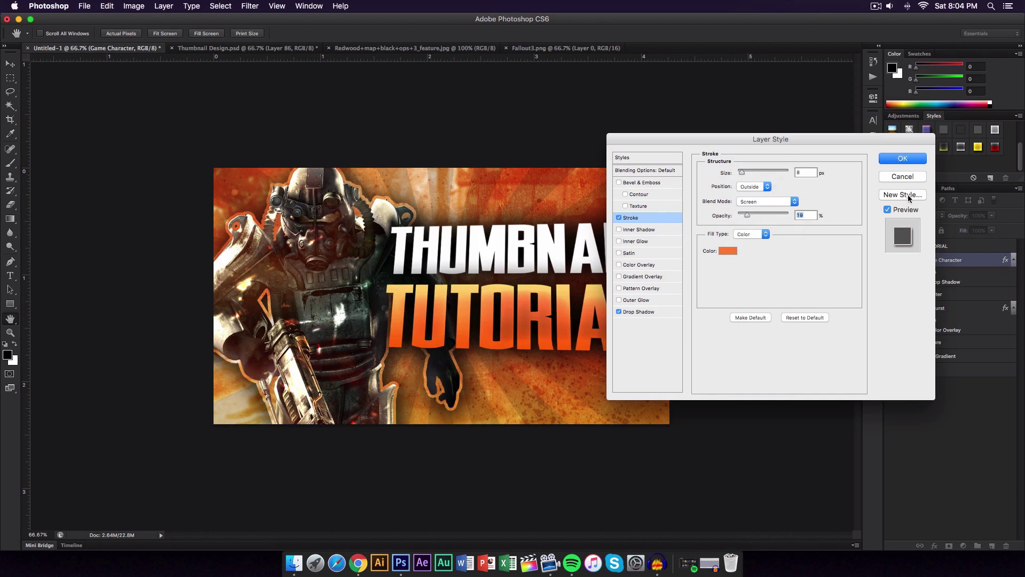
pyautogui.press('Return')
# Step: Create a new layer directly above Game Character and name it Glow
pyautogui.press('super+plus')
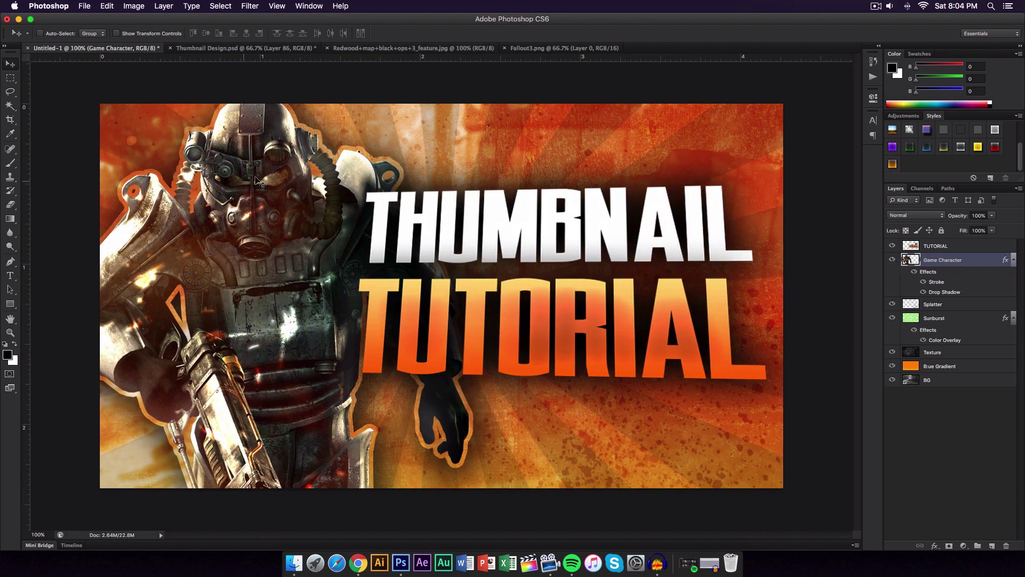
pyautogui.press('super+minus')
pyautogui.press('super+minus')
pyautogui.press('super+plus')
pyautogui.press('super+plus')
pyautogui.click(992, 546)
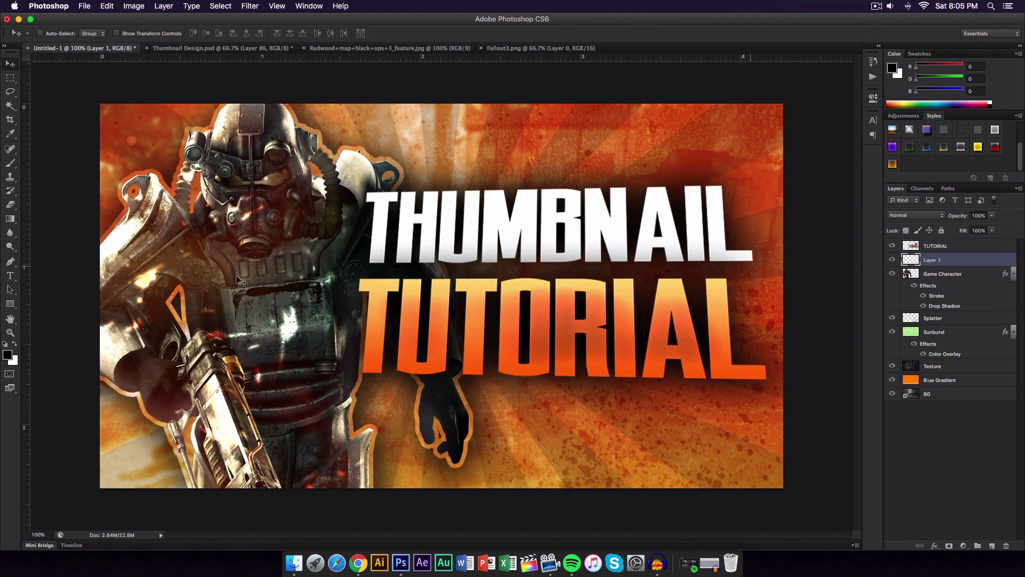
pyautogui.doubleClick(932, 259)
pyautogui.write('Glow')
pyautogui.press('Return')
# Step: Choose a soft round brush and reduce its size to 150 px
pyautogui.press('b')
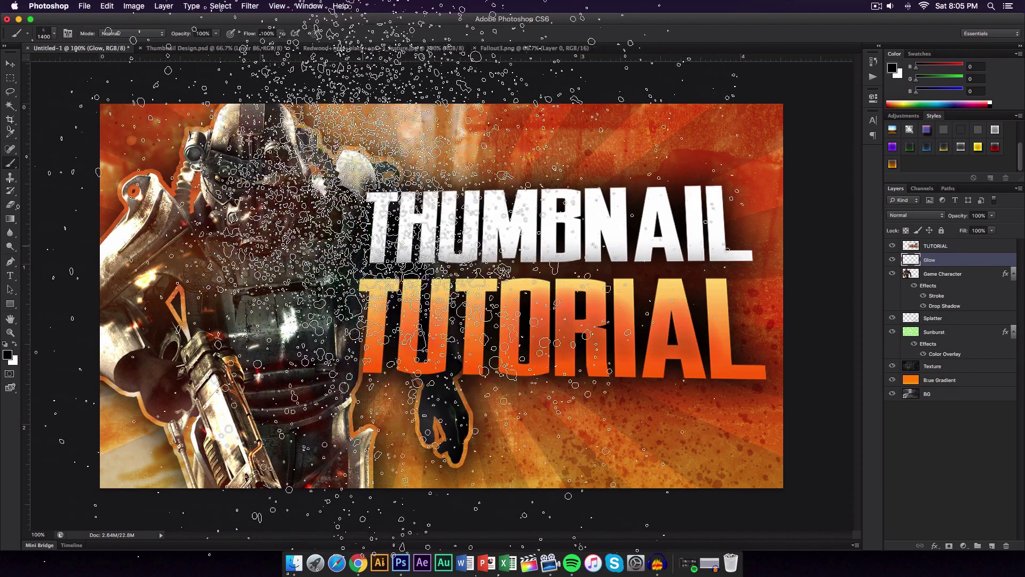
pyautogui.rightClick(652, 342)
pyautogui.scroll(3, 491, 344)
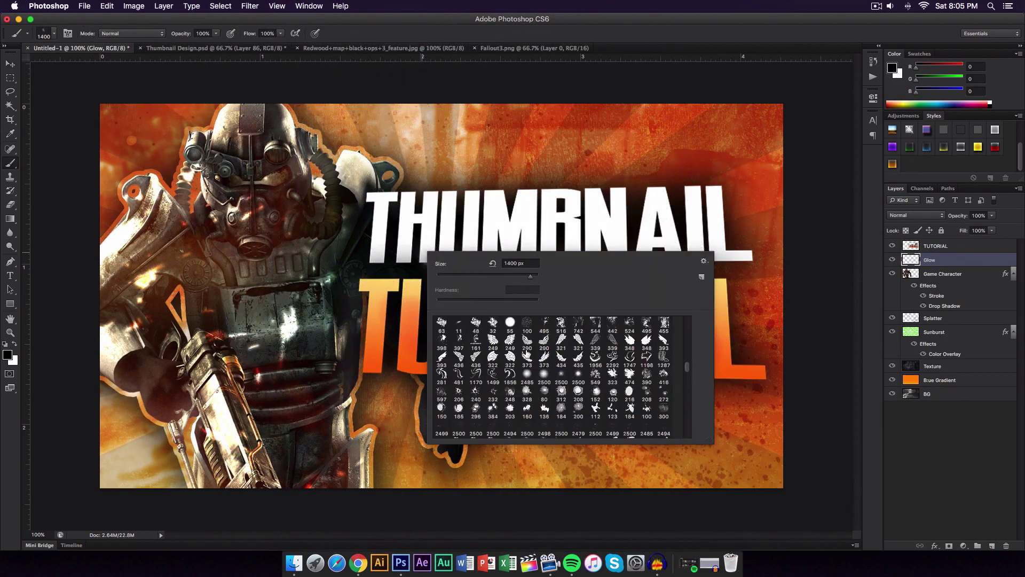
pyautogui.scroll(5, 491, 344)
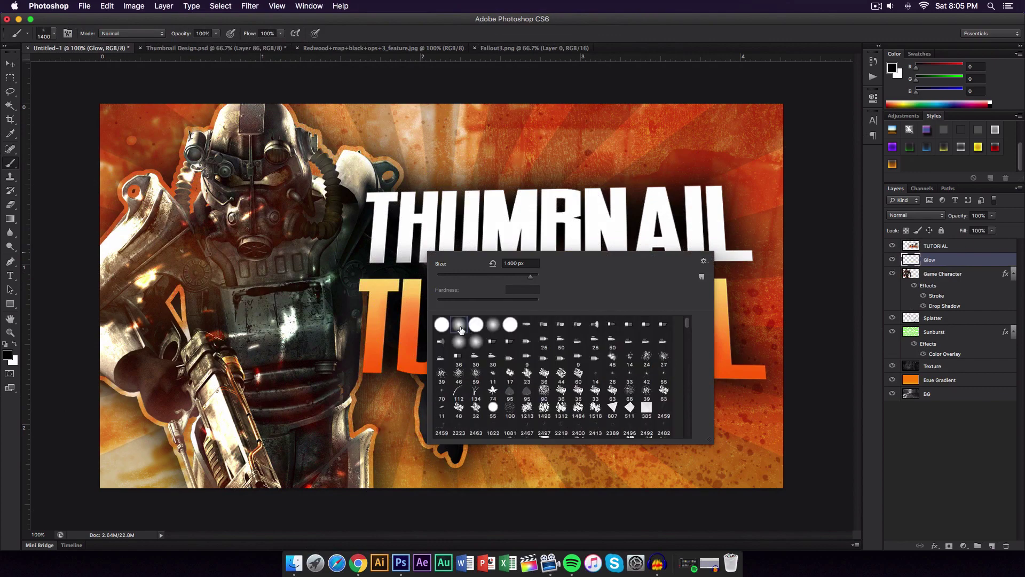
pyautogui.doubleClick(459, 326)
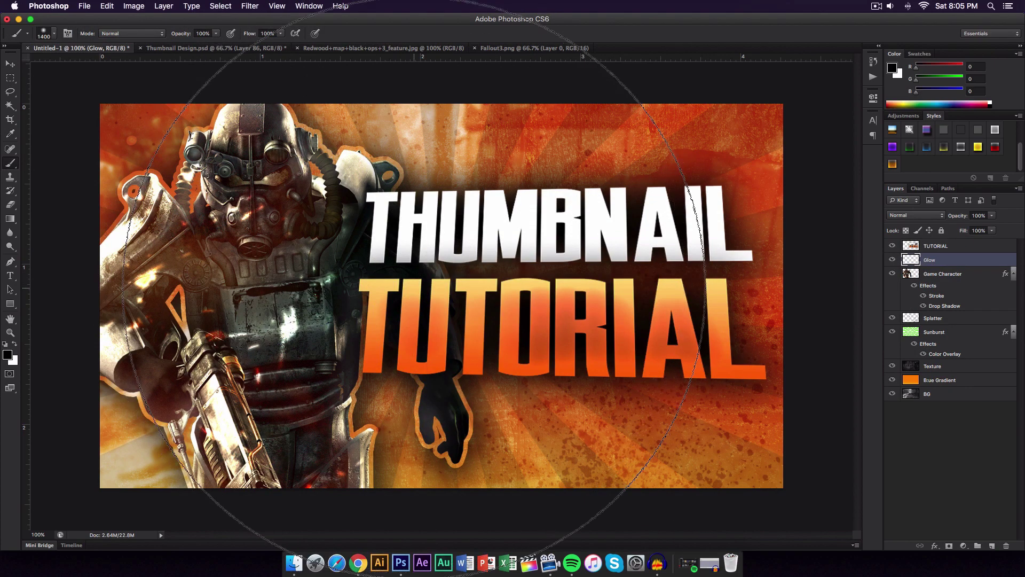
pyautogui.press('[')
pyautogui.press('[')
pyautogui.press('[')
pyautogui.press('[')
pyautogui.press('[')
pyautogui.press('[')
pyautogui.press('[')
pyautogui.press('[')
pyautogui.press('[')
pyautogui.press('[')
pyautogui.press('[')
pyautogui.press('[')
pyautogui.press('[')
pyautogui.press('[')
pyautogui.press('[')
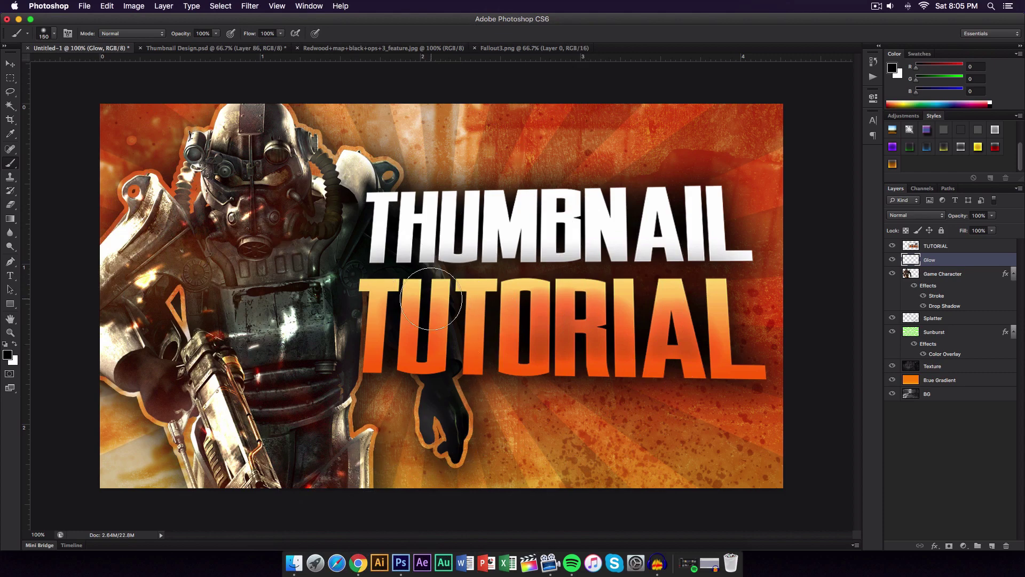
# Step: Sample orange from the TUTORIAL text and paint around the character's outline on the Glow layer with the soft brush at 80 px
pyautogui.press('i')
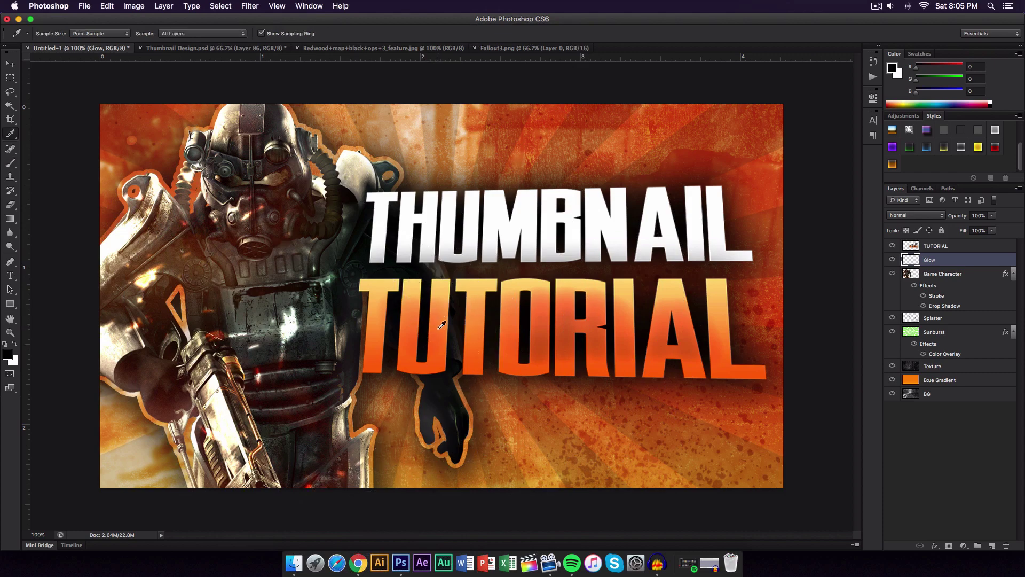
pyautogui.click(442, 324)
pyautogui.press('b')
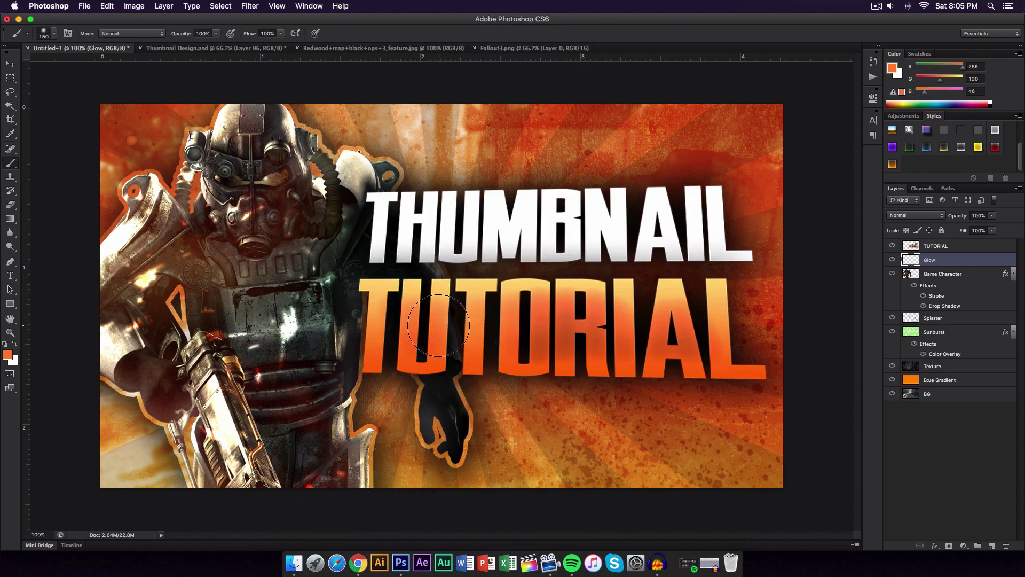
pyautogui.press('[')
pyautogui.press('[')
pyautogui.press('[')
pyautogui.press('[')
pyautogui.press('[')
pyautogui.press(']')
pyautogui.moveTo(189, 495)
pyautogui.mouseDown()
pyautogui.moveTo(145, 405)
pyautogui.moveTo(92, 374)
pyautogui.moveTo(97, 195)
pyautogui.moveTo(100, 232)
pyautogui.moveTo(130, 192)
pyautogui.moveTo(546, 325)
pyautogui.mouseUp()
# Step: Set the Glow layer's blend mode to Screen and its opacity to about 51%
pyautogui.press('super+minus')
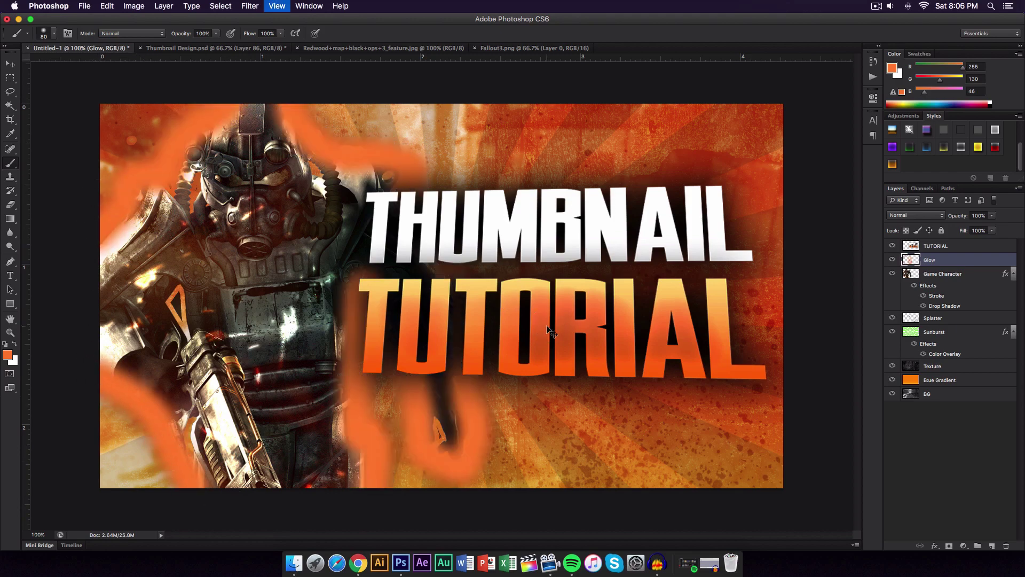
pyautogui.press('v')
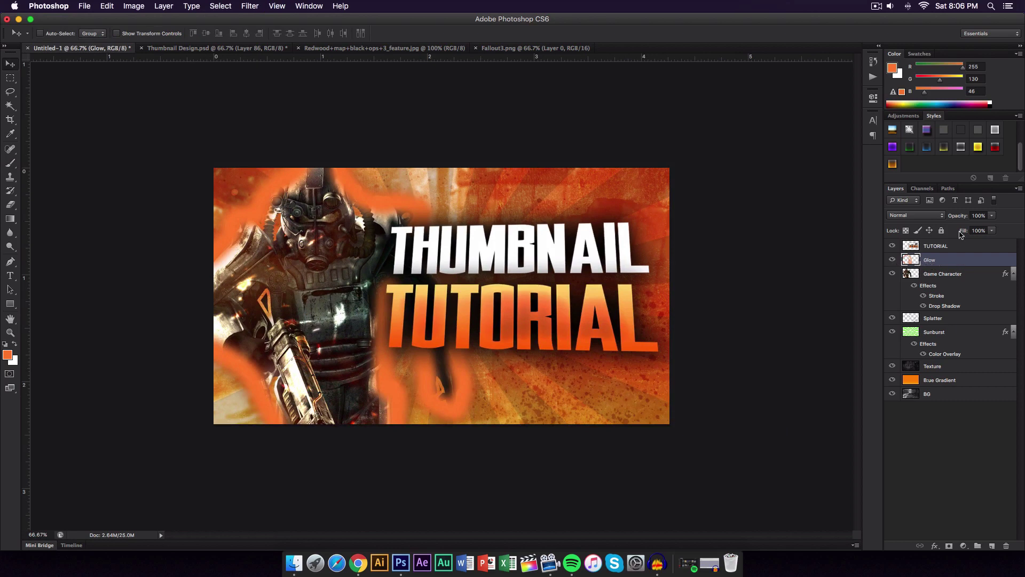
pyautogui.click(923, 217)
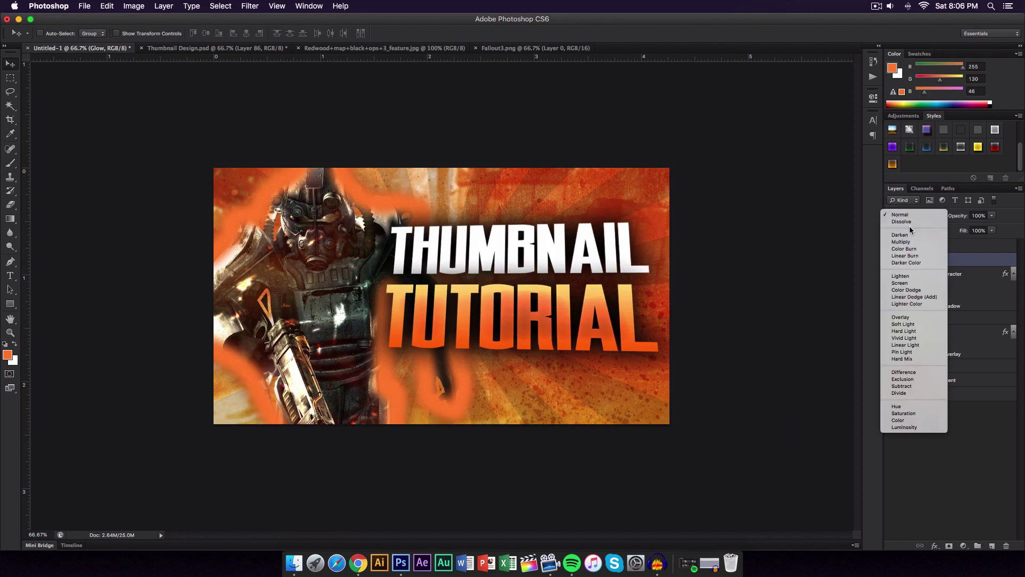
pyautogui.click(918, 273)
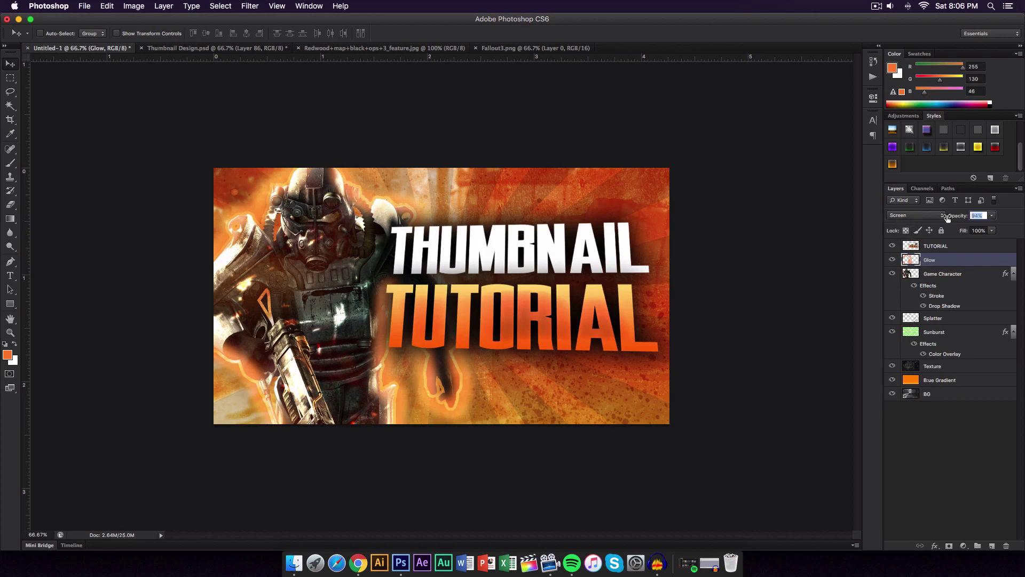
pyautogui.moveTo(961, 217); pyautogui.dragTo(944, 218)
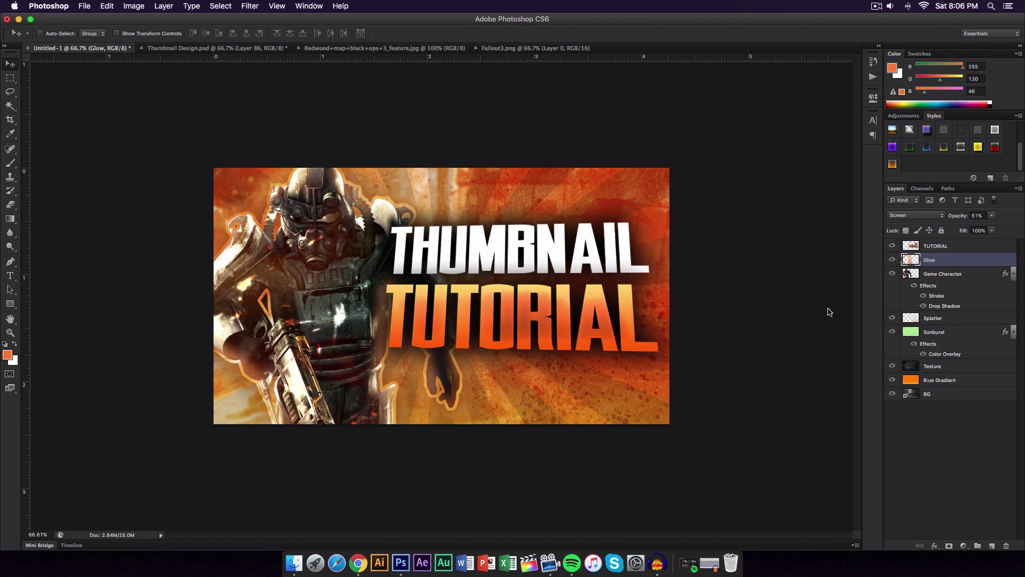
# Step: Create a new layer above TUTORIAL and name it Glass Effect
pyautogui.press('p')
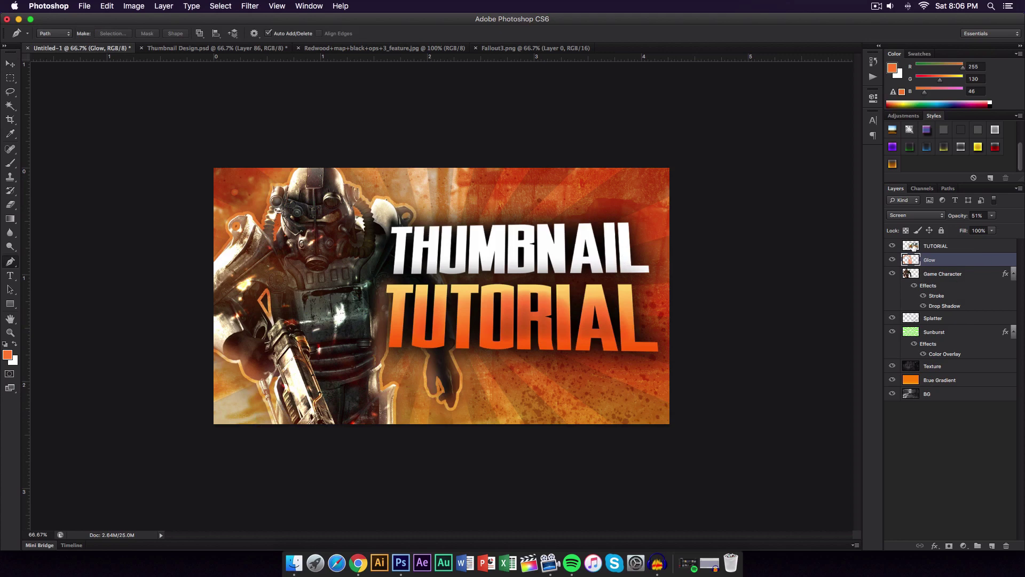
pyautogui.click(913, 246)
pyautogui.click(992, 546)
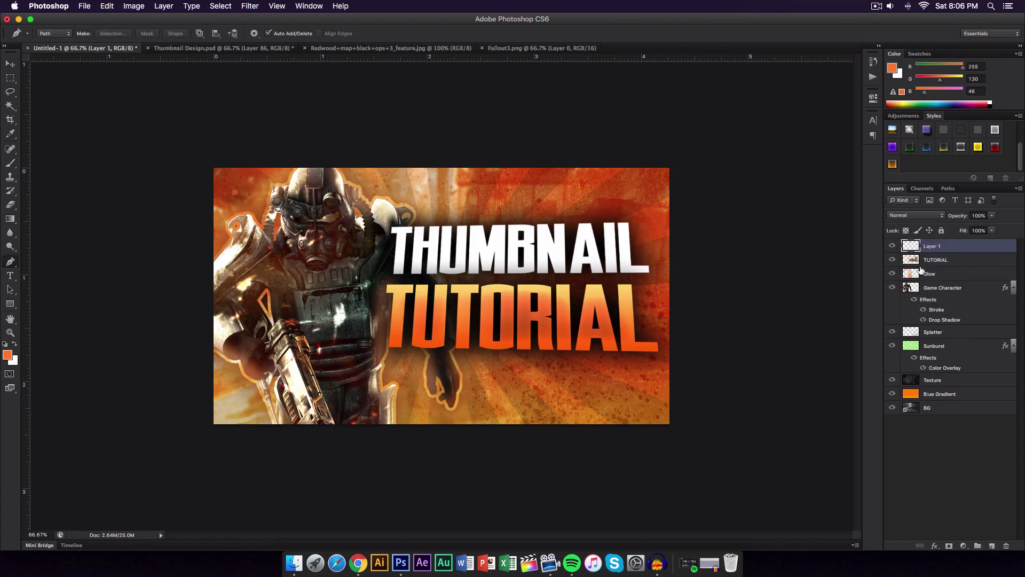
pyautogui.doubleClick(932, 246)
pyautogui.write('Glass Effect')
pyautogui.press('Return')
# Step: Draw a closed Pen path enclosing the canvas's upper-left half, with an S-curved edge from the lower-left to the upper-right corner
pyautogui.click(202, 429)
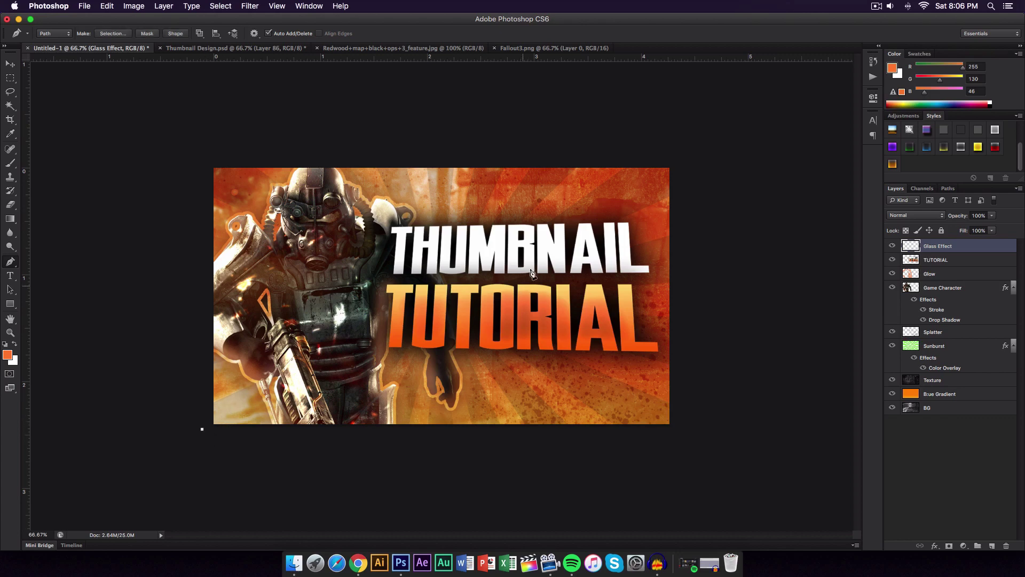
pyautogui.moveTo(448, 296); pyautogui.dragTo(553, 282)
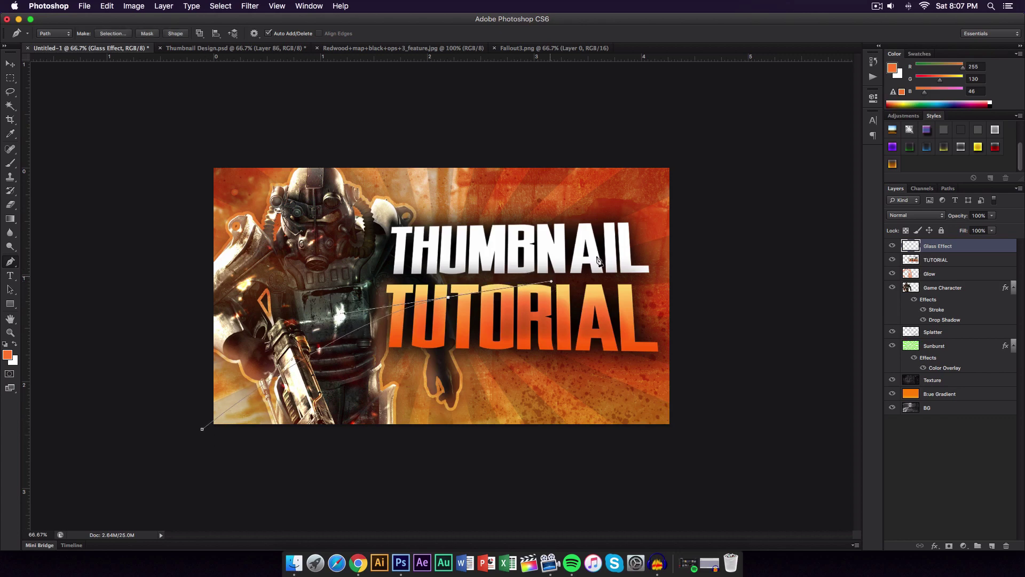
pyautogui.moveTo(676, 162); pyautogui.dragTo(691, 137)
pyautogui.click(194, 155)
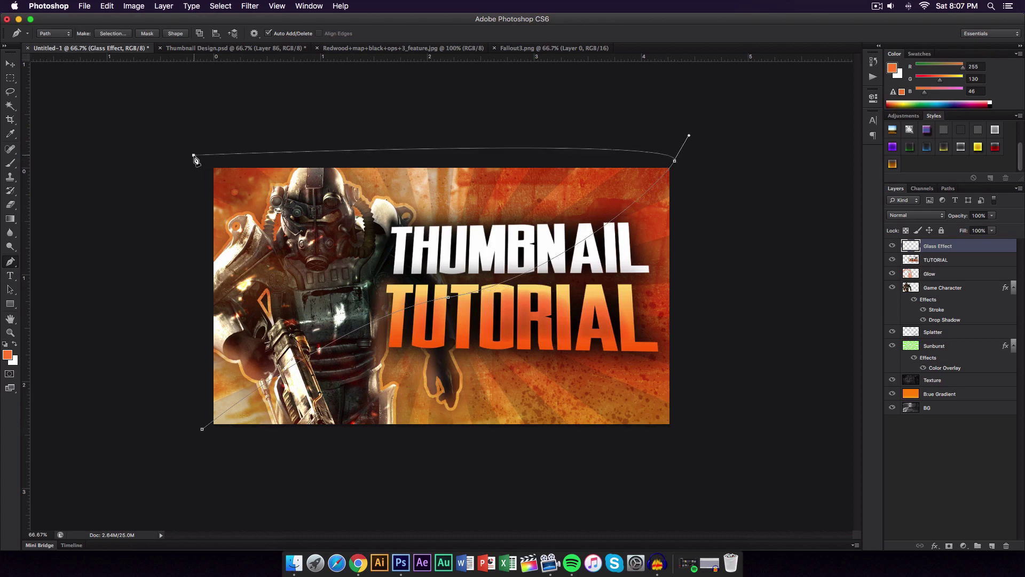
pyautogui.click(201, 429)
# Step: Fill the path with the white background color at 100% opacity on the Glass Effect layer, and dismiss the path
pyautogui.rightClick(346, 254)
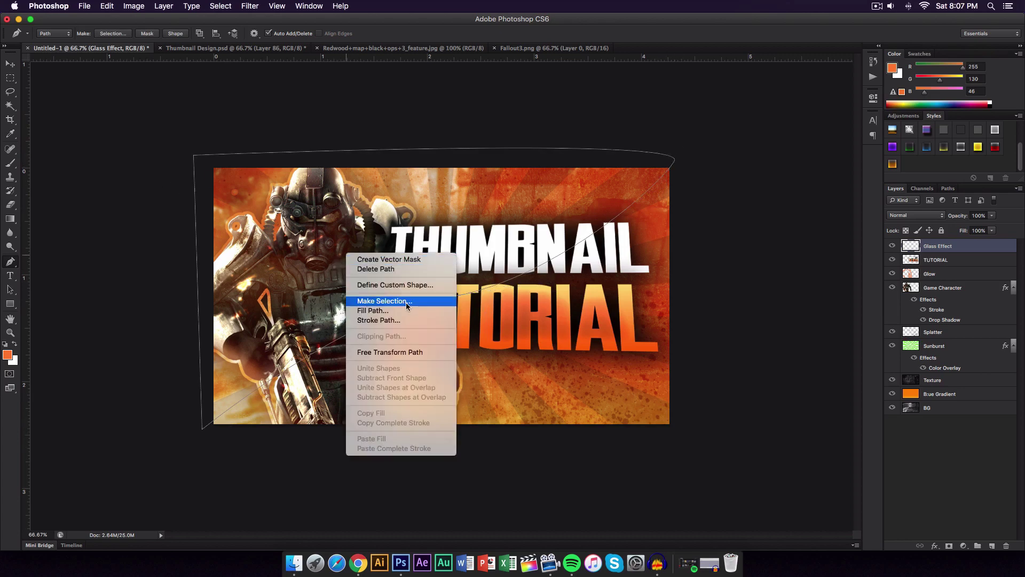
pyautogui.click(401, 309)
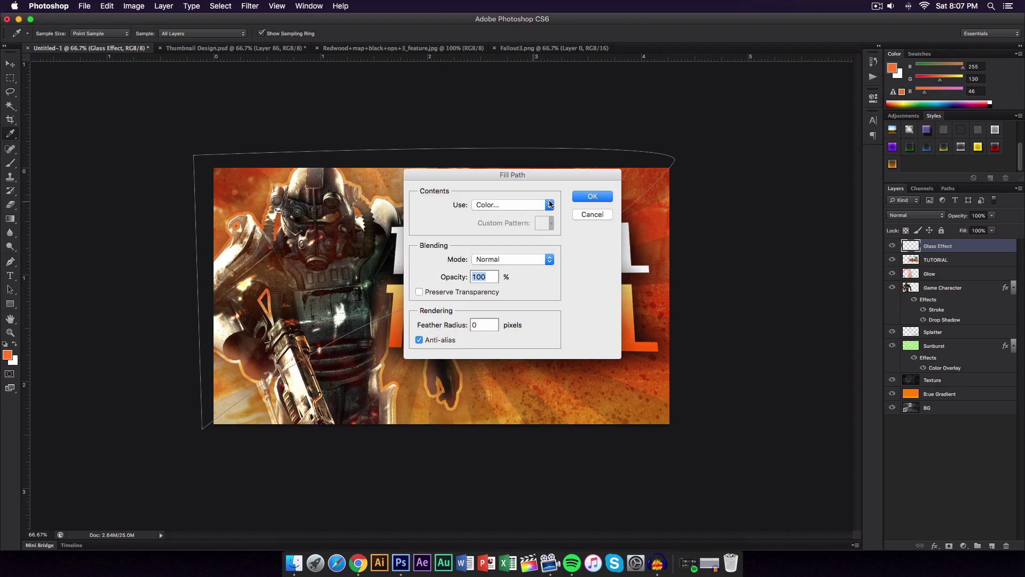
pyautogui.click(521, 208)
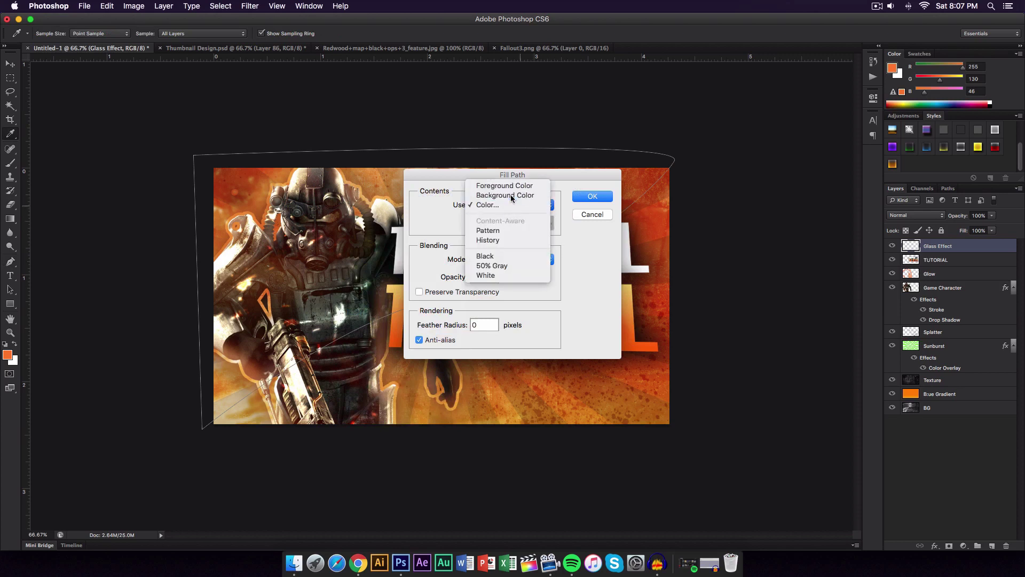
pyautogui.click(511, 196)
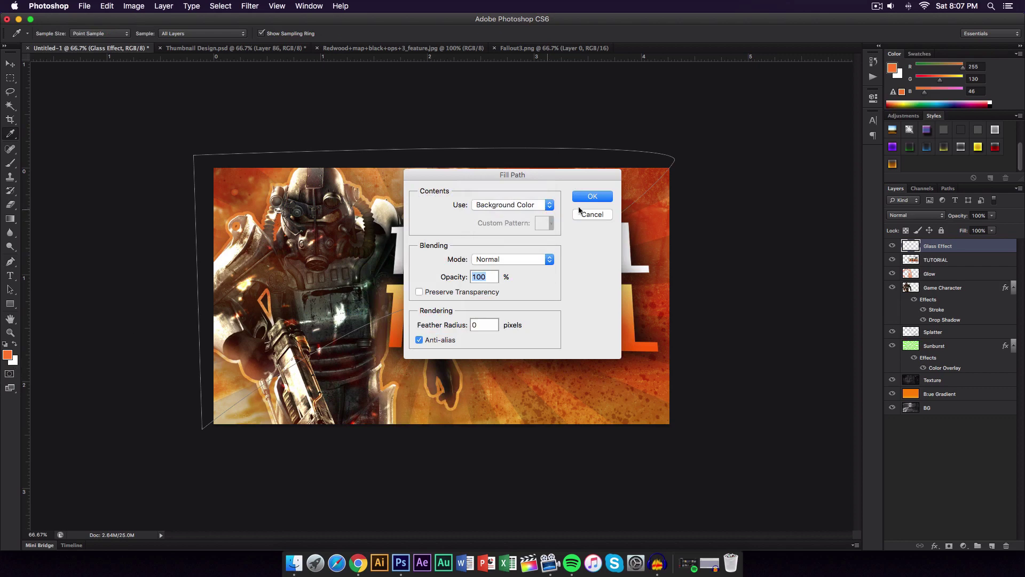
pyautogui.click(597, 197)
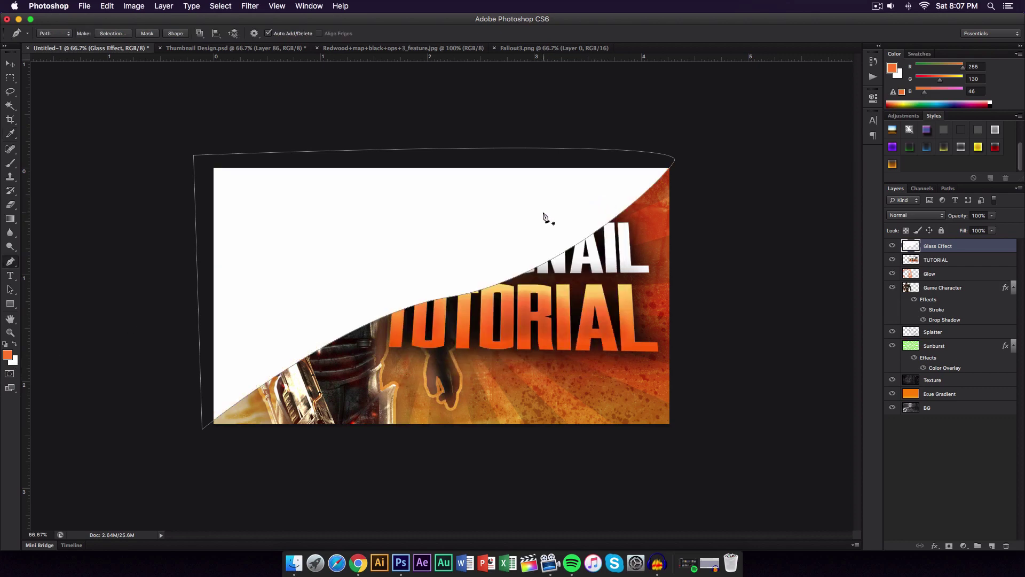
pyautogui.press('Escape')
# Step: Set the Glass Effect layer's opacity to 52% and its blend mode to Overlay
pyautogui.press('v')
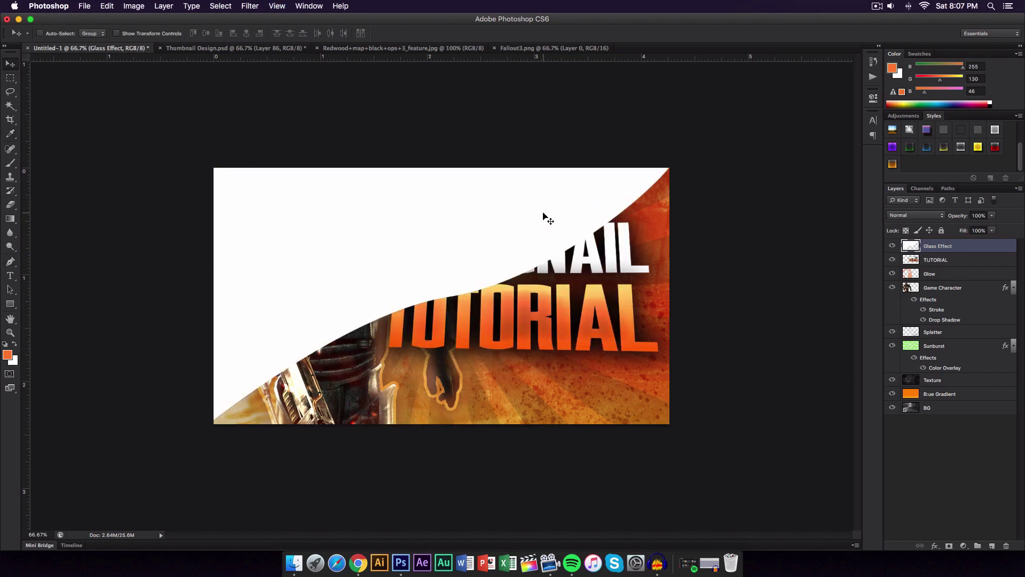
pyautogui.click(977, 215)
pyautogui.write('52')
pyautogui.click(915, 215)
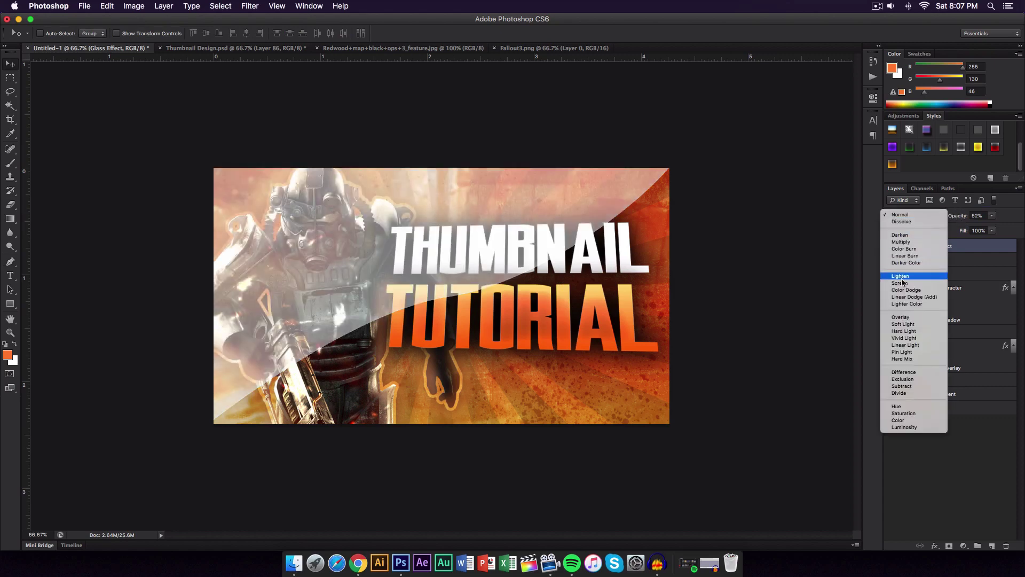
pyautogui.click(900, 317)
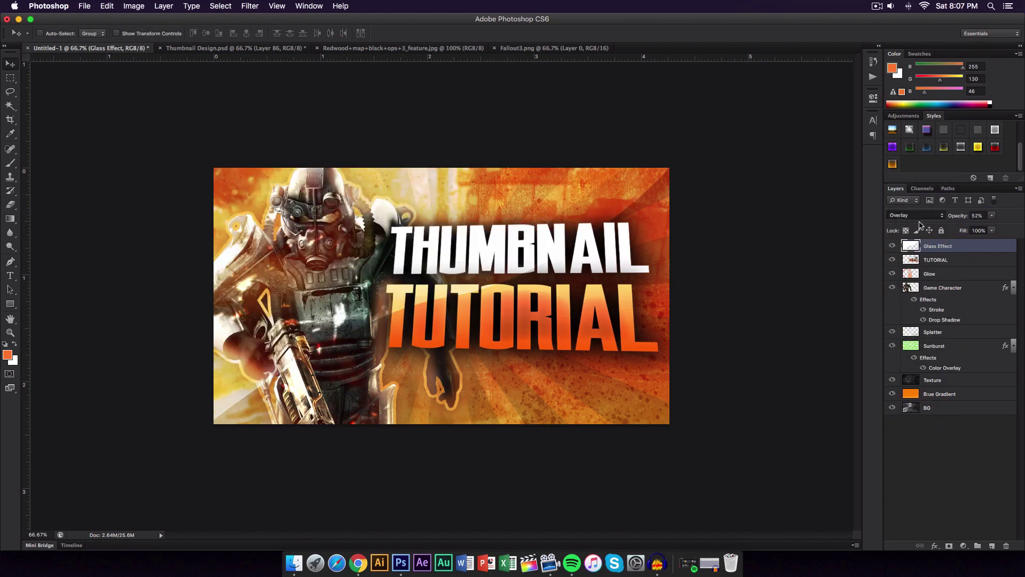
# Step: Select the TUTORIAL layer, view the thumbnail at 100%, and compare it with the Thumbnail Design.psd document
pyautogui.hotkey('alt', '[')
pyautogui.press('super+1')
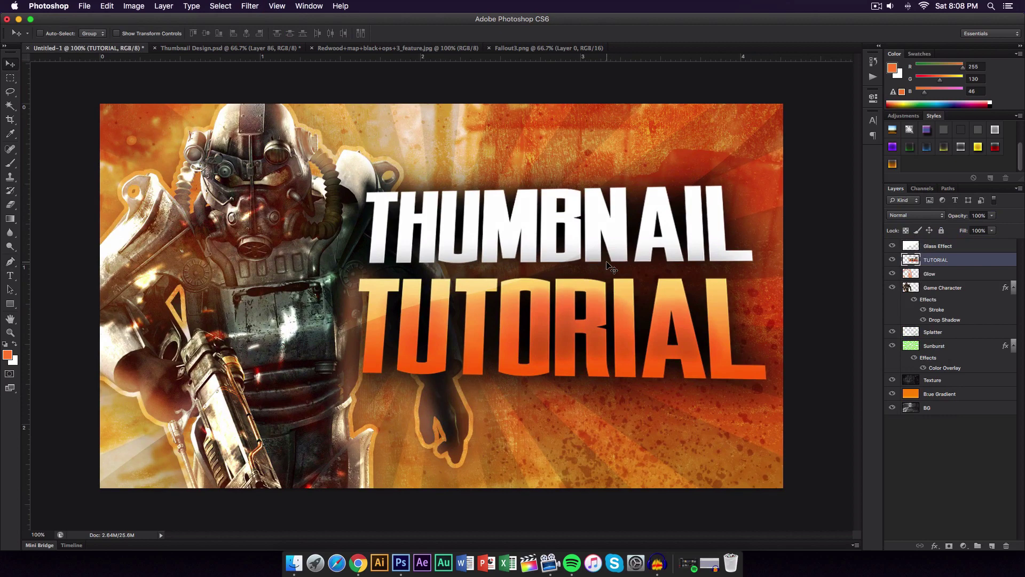
pyautogui.click(235, 50)
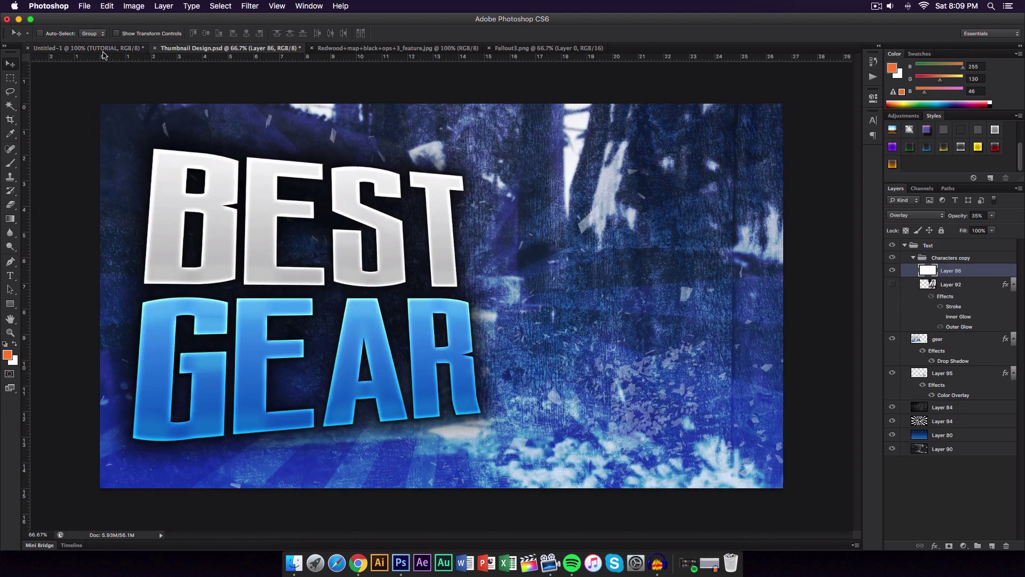
pyautogui.click(101, 50)
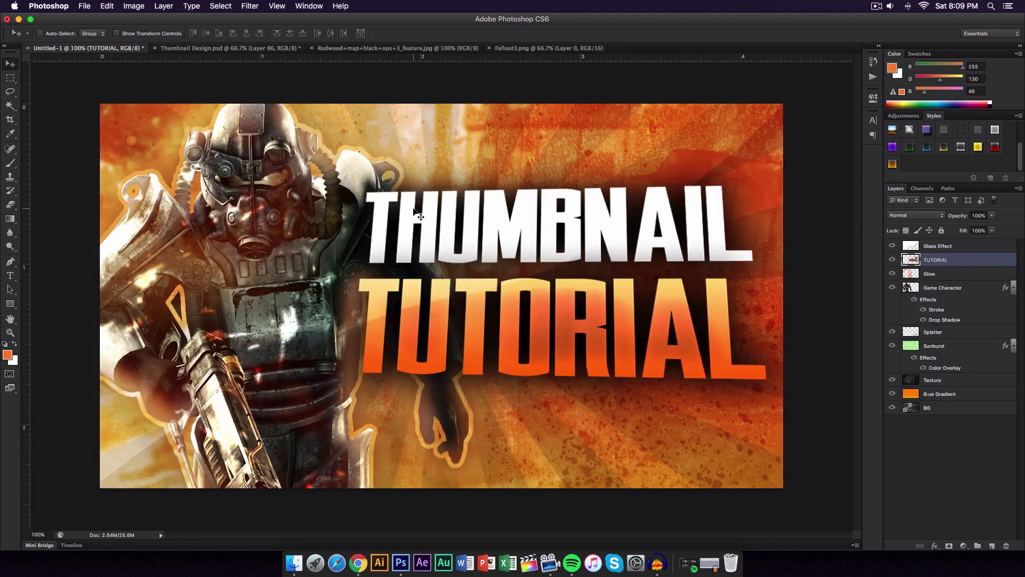